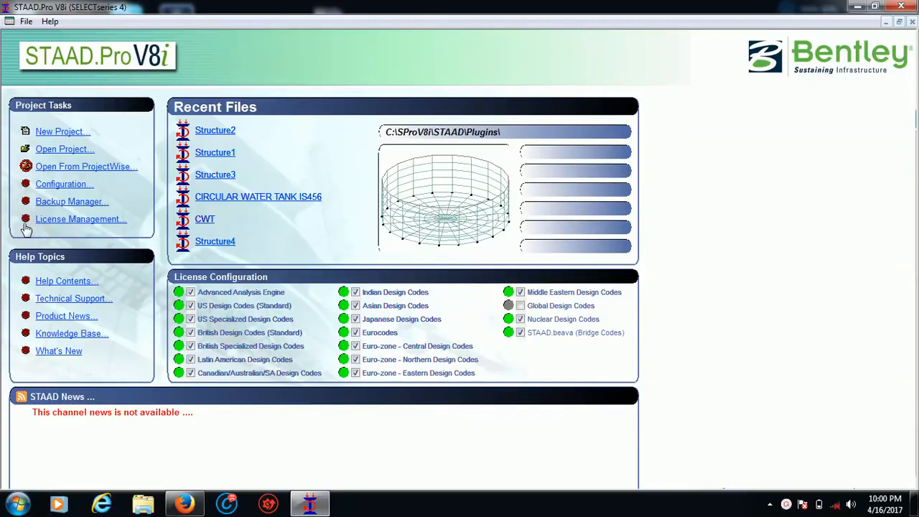
# Create a new Space project named Structure3 in metres and kilonewtons, overwriting the existing file and starting with Add Beam.
pyautogui.click(61, 132)
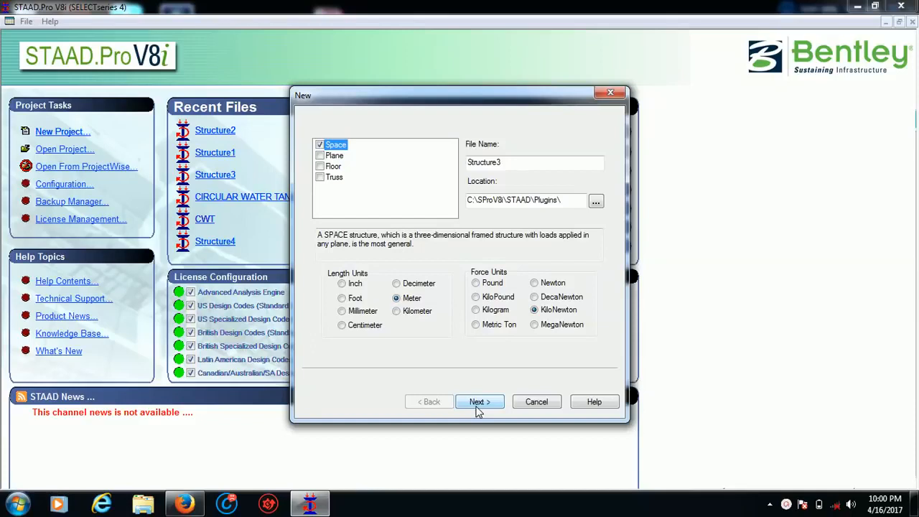
pyautogui.click(478, 403)
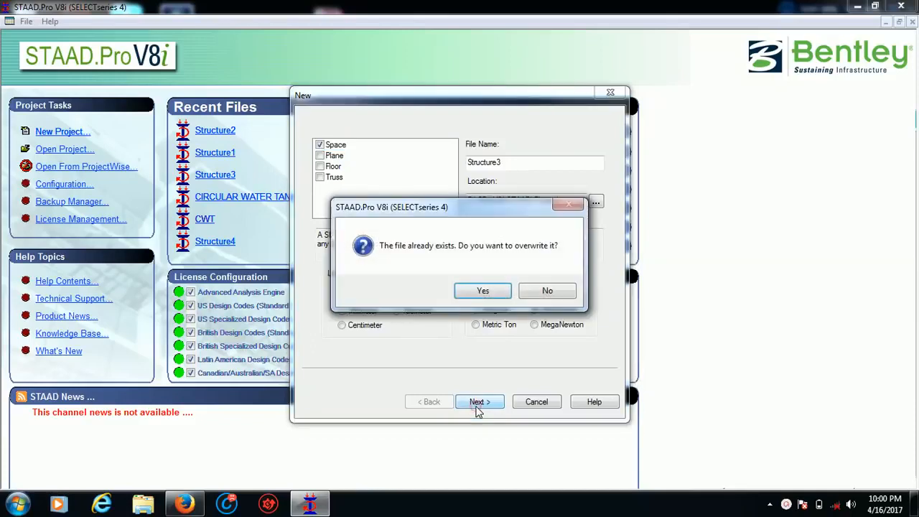
pyautogui.click(482, 291)
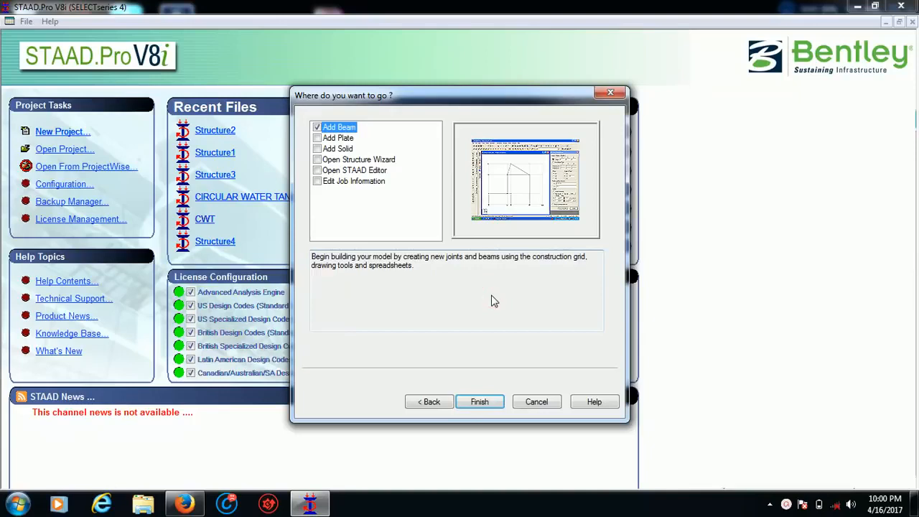
pyautogui.click(478, 401)
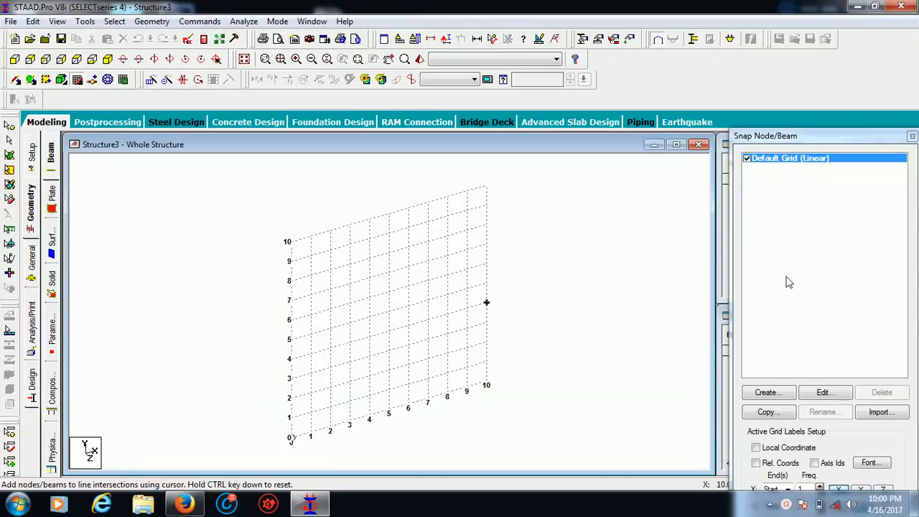
# Edit the default grid to lie in the X-Z plane with 5 m spacing in both X and Z.
pyautogui.click(822, 391)
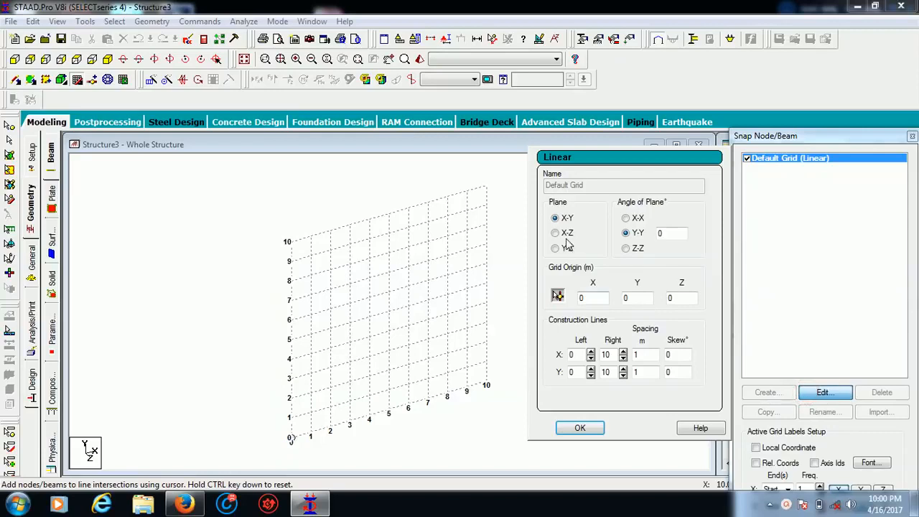
pyautogui.click(566, 235)
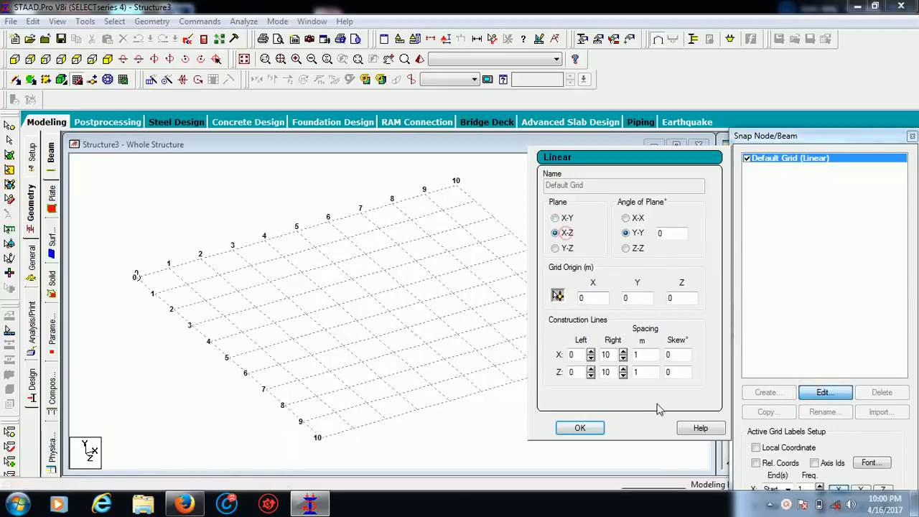
pyautogui.doubleClick(635, 355)
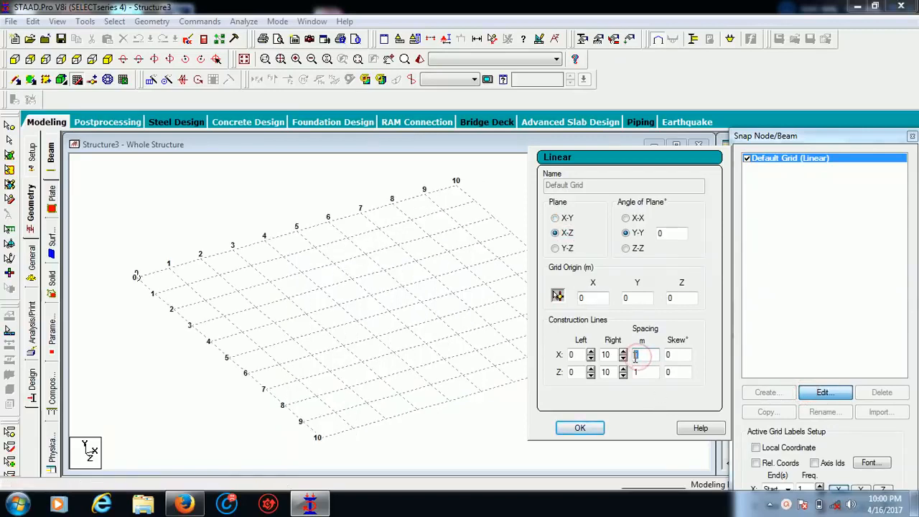
pyautogui.write('5')
pyautogui.doubleClick(635, 372)
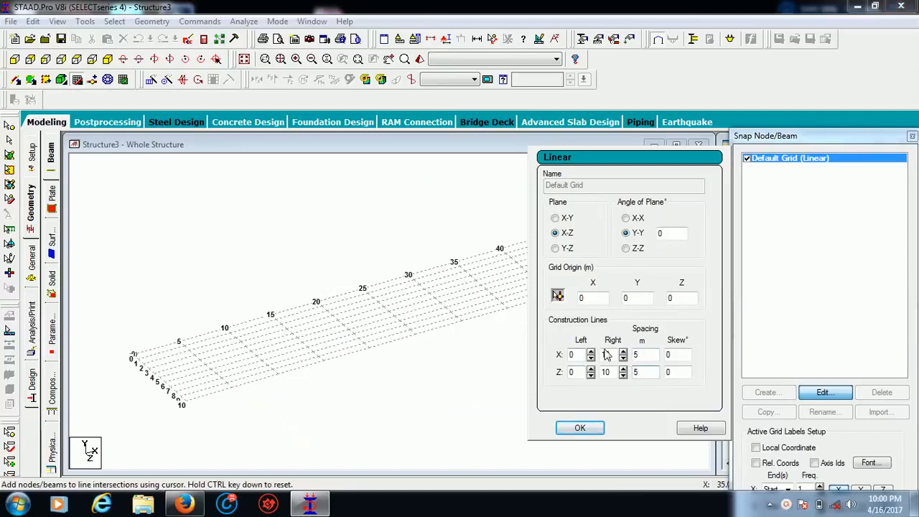
pyautogui.click(581, 428)
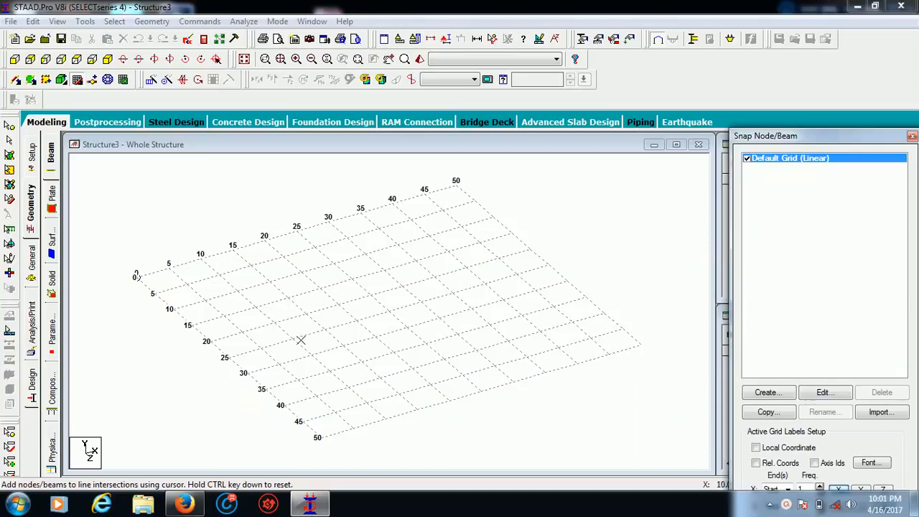
# Draw the stepped outer outline of the floor plan with beams, spanning 15 to 35 m in both X and Z.
pyautogui.click(324, 328)
pyautogui.click(305, 314)
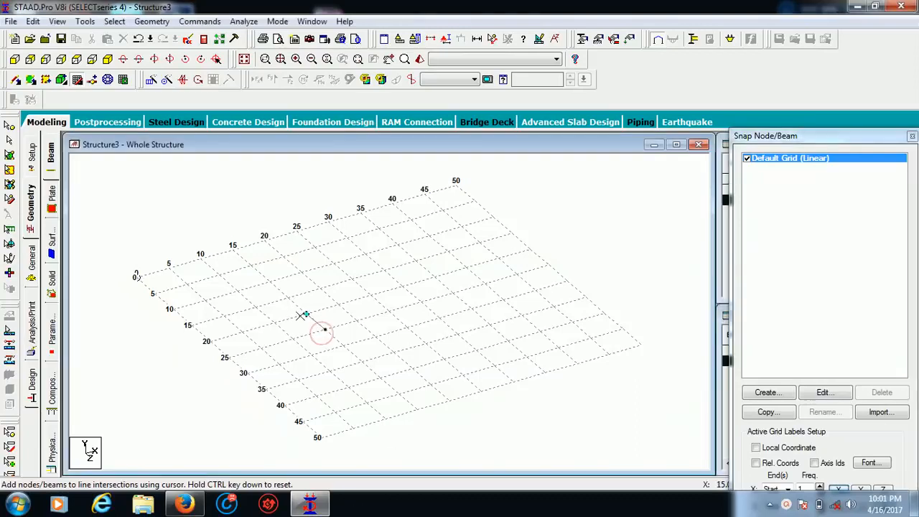
pyautogui.click(337, 305)
pyautogui.click(320, 289)
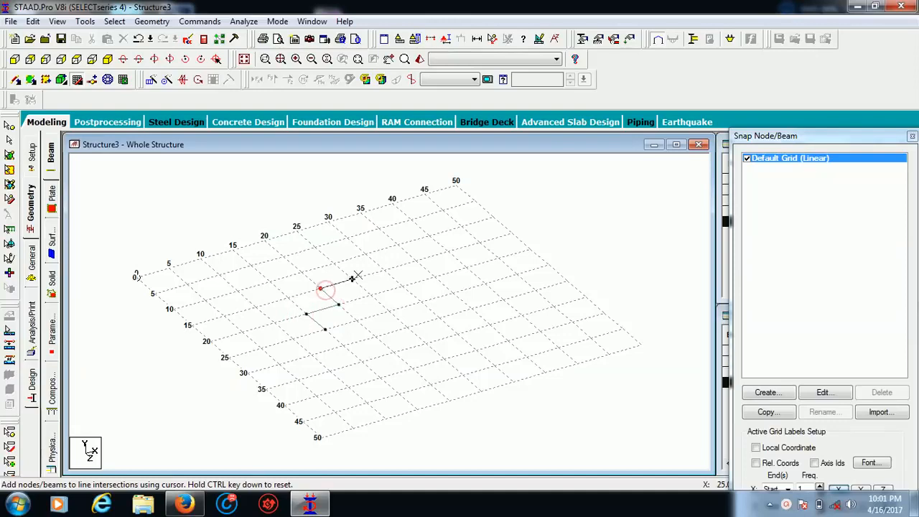
pyautogui.click(384, 270)
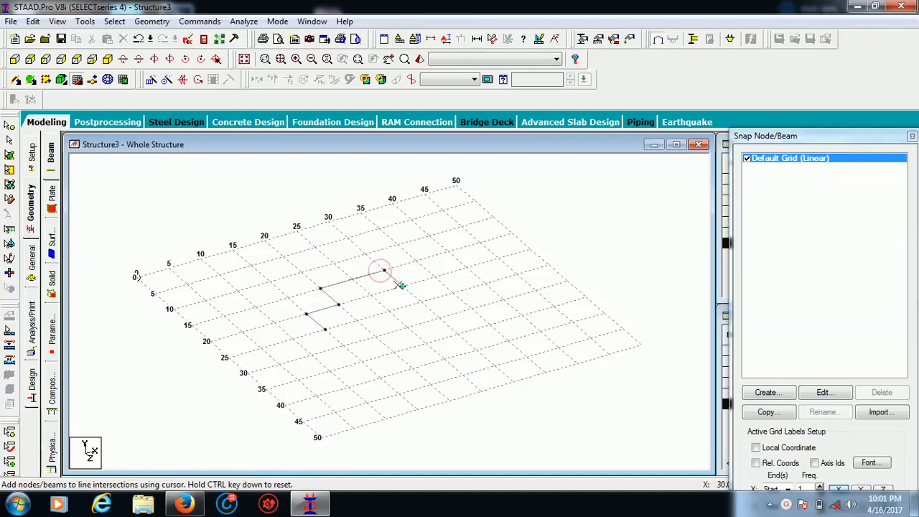
pyautogui.click(402, 286)
pyautogui.click(434, 277)
pyautogui.click(489, 324)
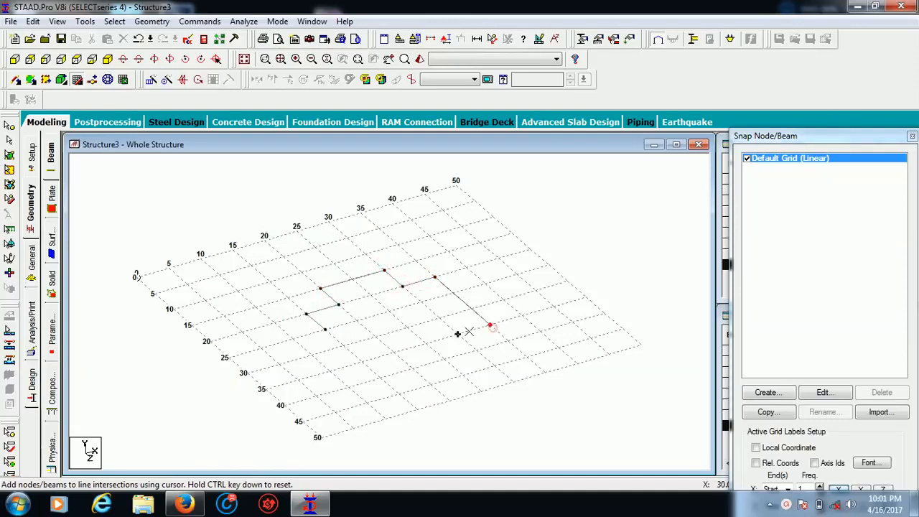
pyautogui.click(425, 343)
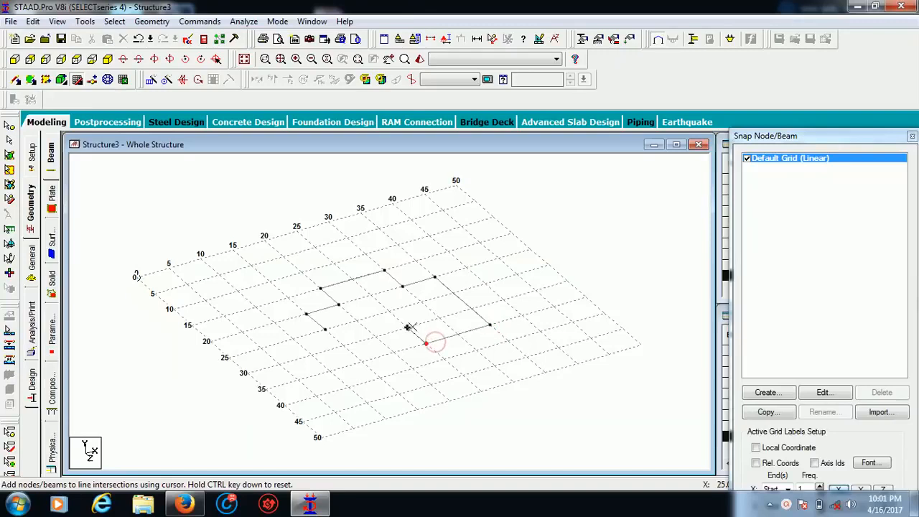
pyautogui.click(407, 328)
pyautogui.click(375, 337)
pyautogui.click(357, 321)
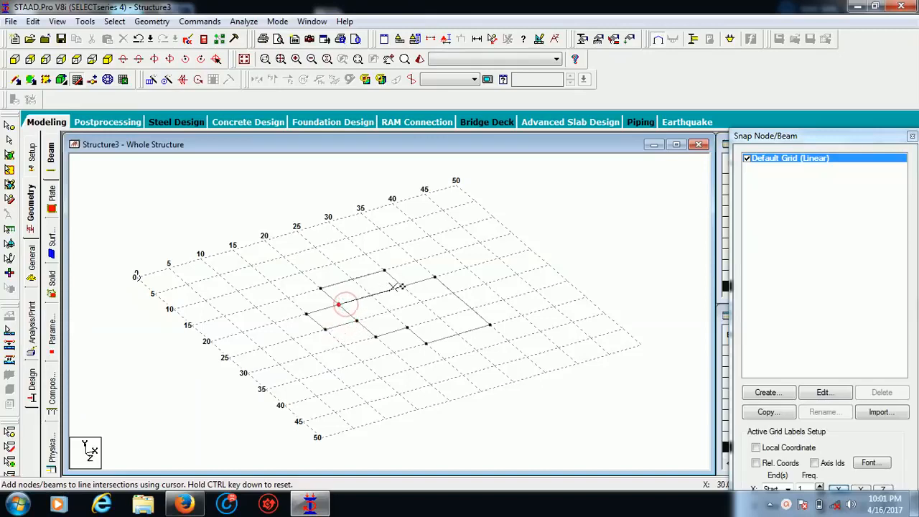
# Add the interior beams along the 5 m grid lines in both directions to divide the outline into square bays.
pyautogui.click(371, 295)
pyautogui.click(352, 279)
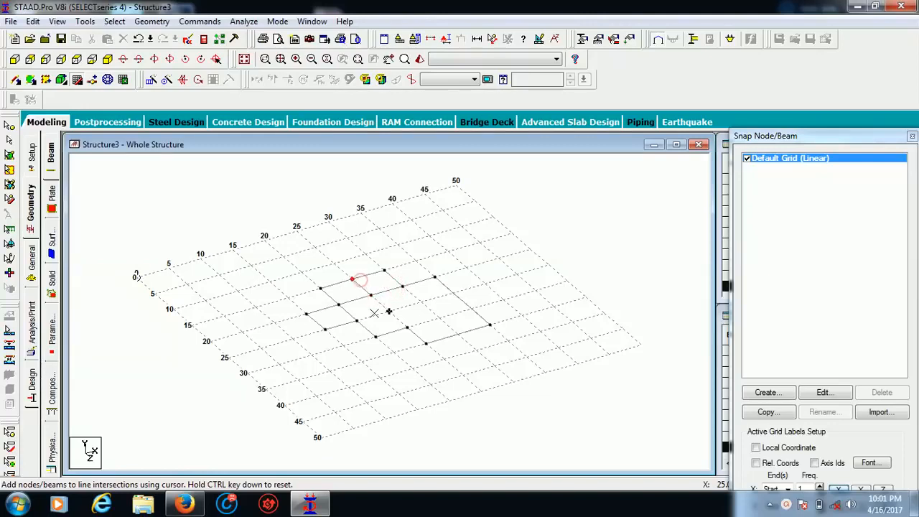
pyautogui.click(371, 295)
pyautogui.keyDown('ctrl'); pyautogui.click(357, 320); pyautogui.keyUp('ctrl')
pyautogui.click(387, 312)
pyautogui.click(419, 302)
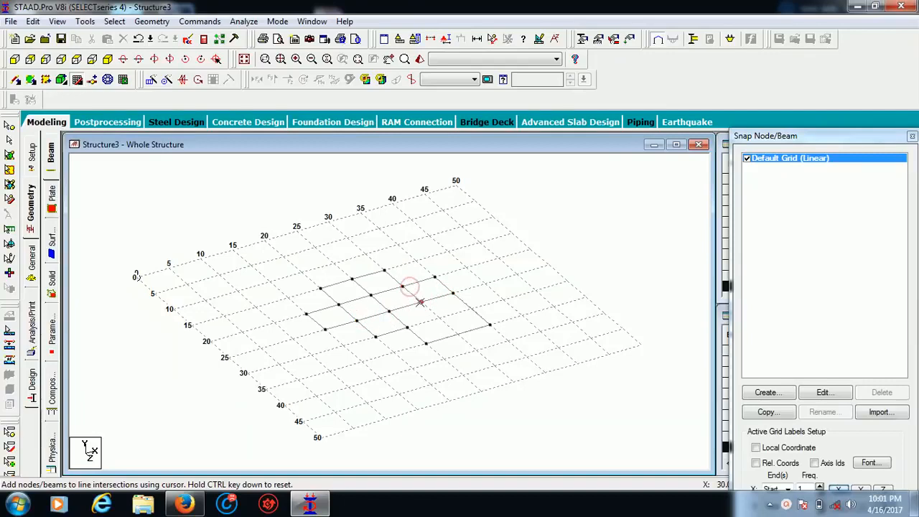
pyautogui.click(421, 302)
pyautogui.click(440, 318)
pyautogui.click(456, 333)
pyautogui.click(407, 328)
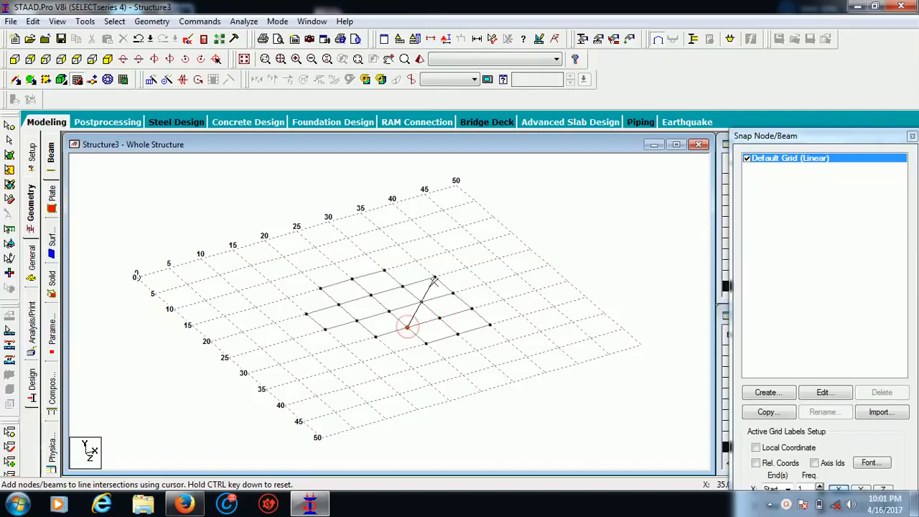
pyautogui.press('Escape')
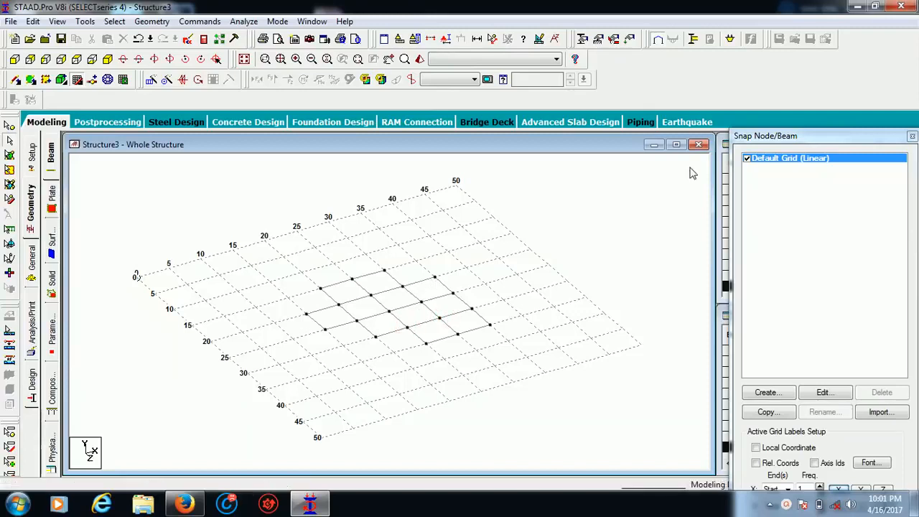
# Hide the default linear grid.
pyautogui.click(747, 158)
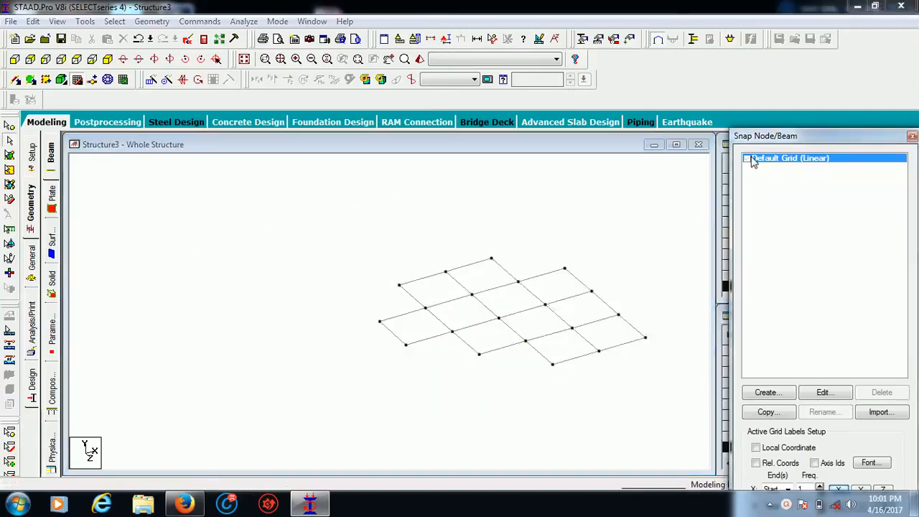
pyautogui.moveTo(484, 342); pyautogui.dragTo(441, 367, button='middle')
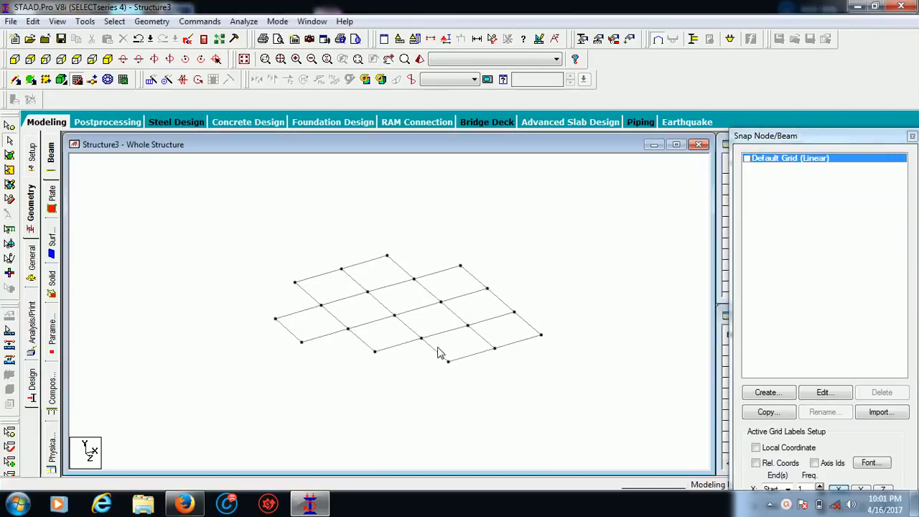
# Generate columns below all nodes with a one-step Translational Repeat of -3 m in Y, linking the steps.
pyautogui.click(9, 125)
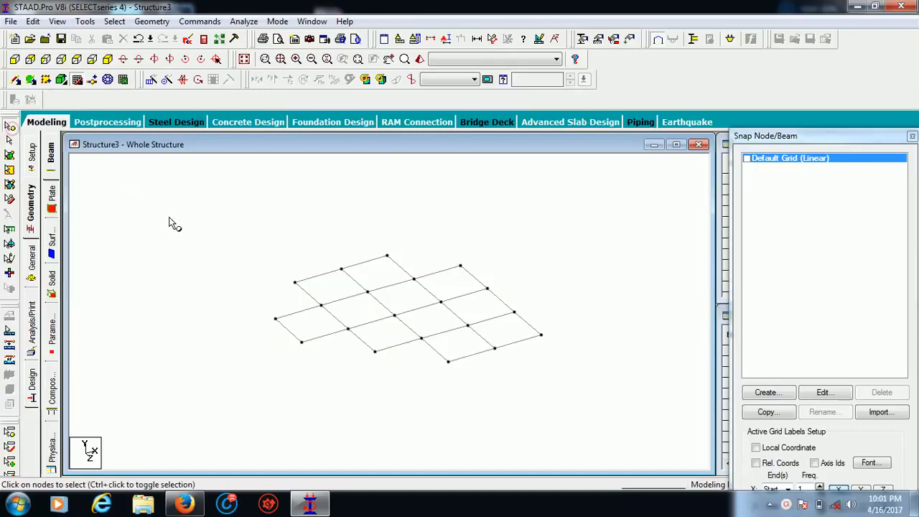
pyautogui.moveTo(172, 212); pyautogui.dragTo(605, 396)
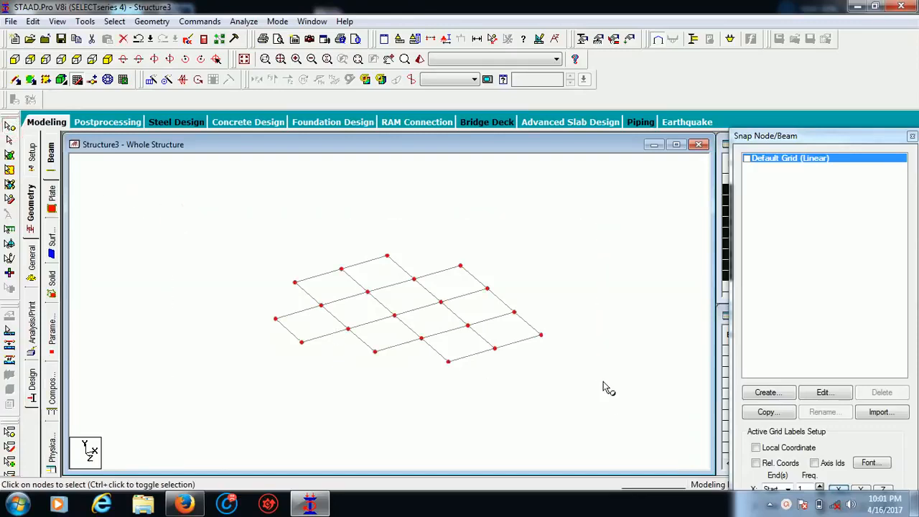
pyautogui.click(150, 80)
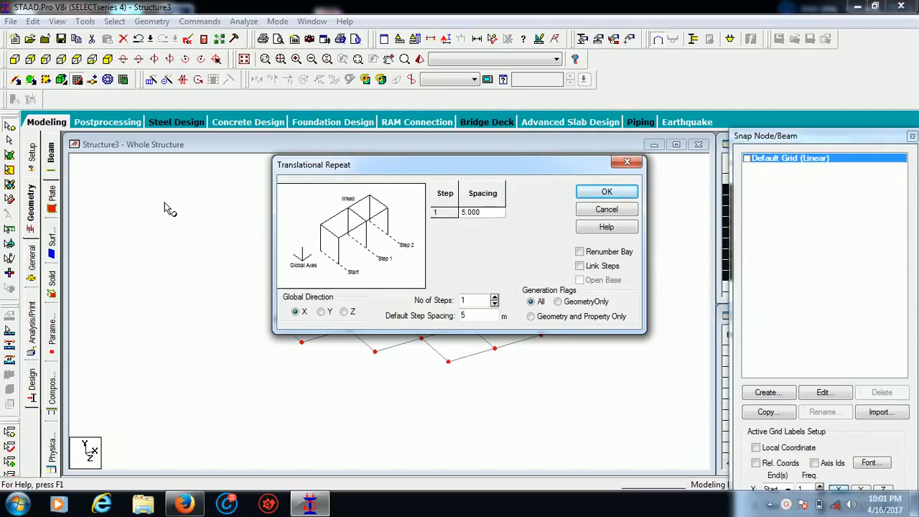
pyautogui.doubleClick(477, 318)
pyautogui.write('3')
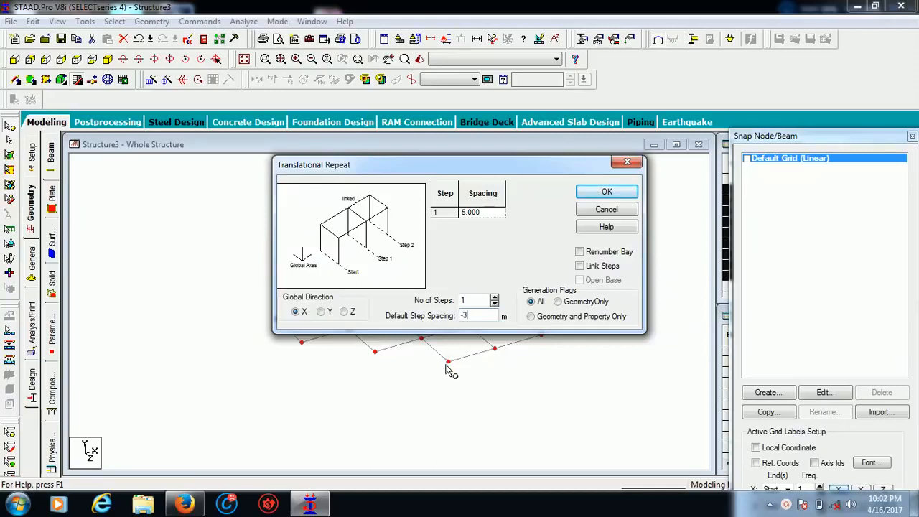
pyautogui.click(320, 312)
pyautogui.click(585, 266)
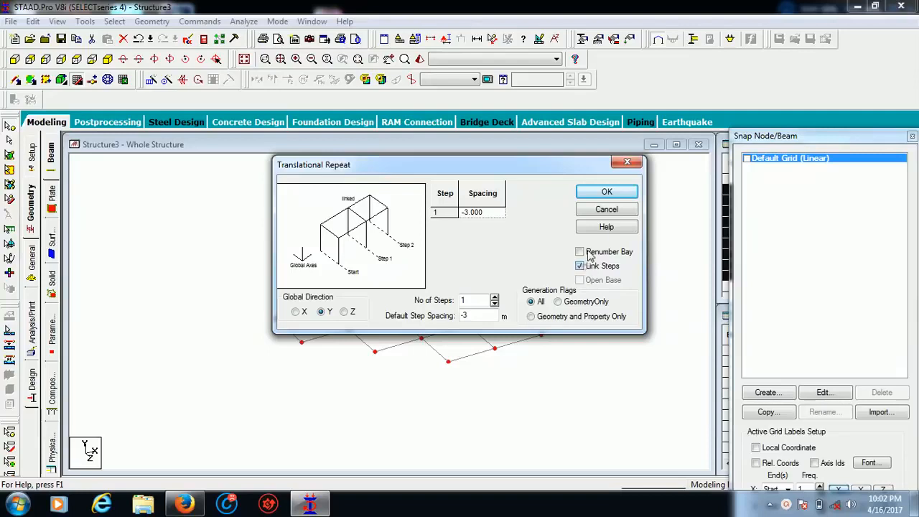
pyautogui.click(605, 194)
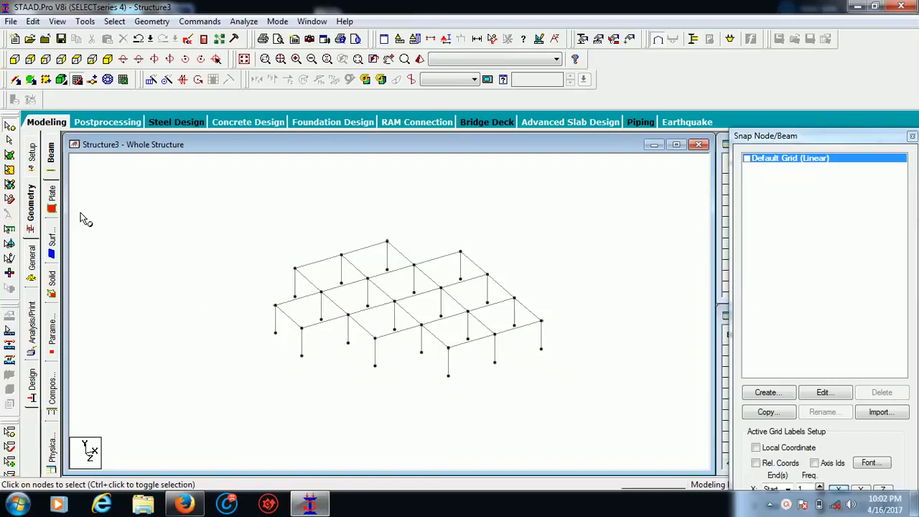
# Repeat the whole frame upward in Y with 10 linked steps at 3 m spacing to form the upper storeys.
pyautogui.click(9, 141)
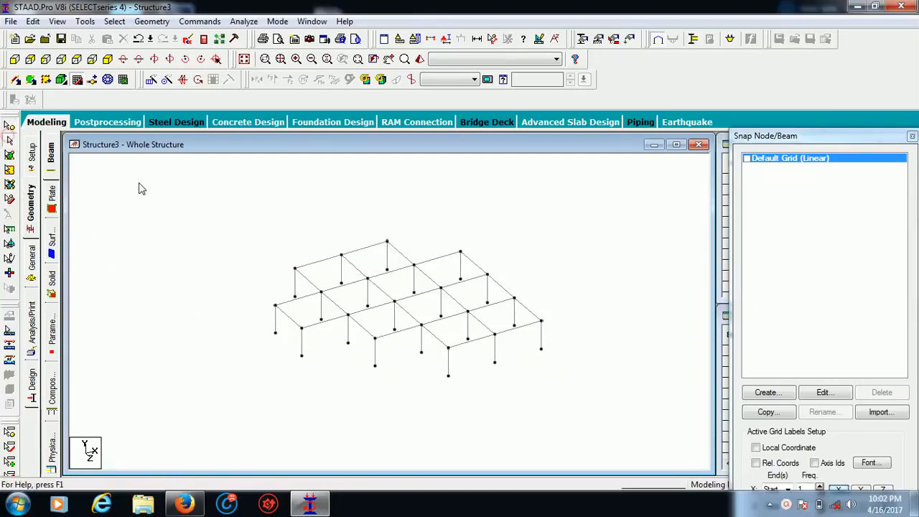
pyautogui.moveTo(190, 175); pyautogui.dragTo(622, 409)
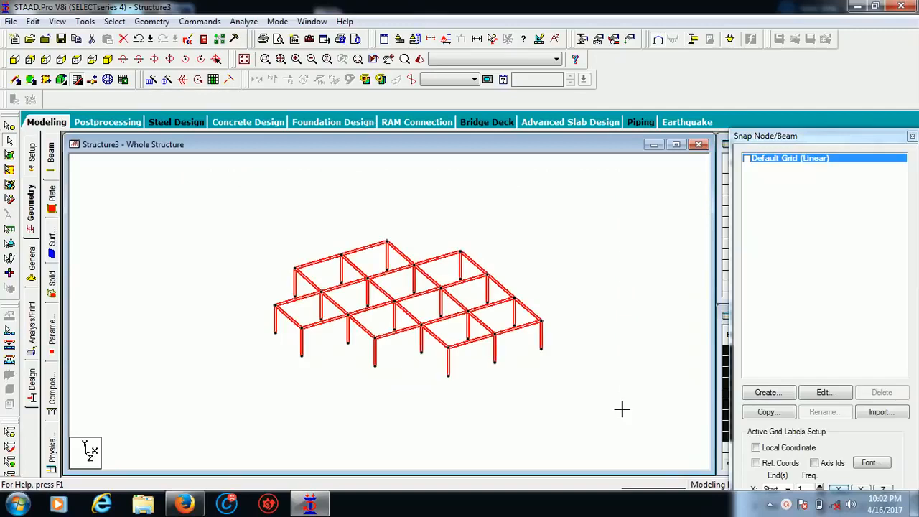
pyautogui.click(153, 79)
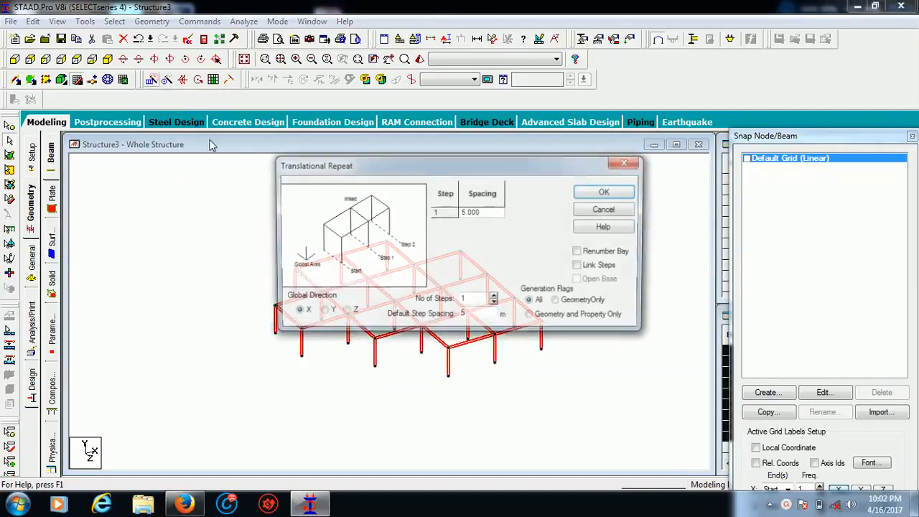
pyautogui.doubleClick(464, 316)
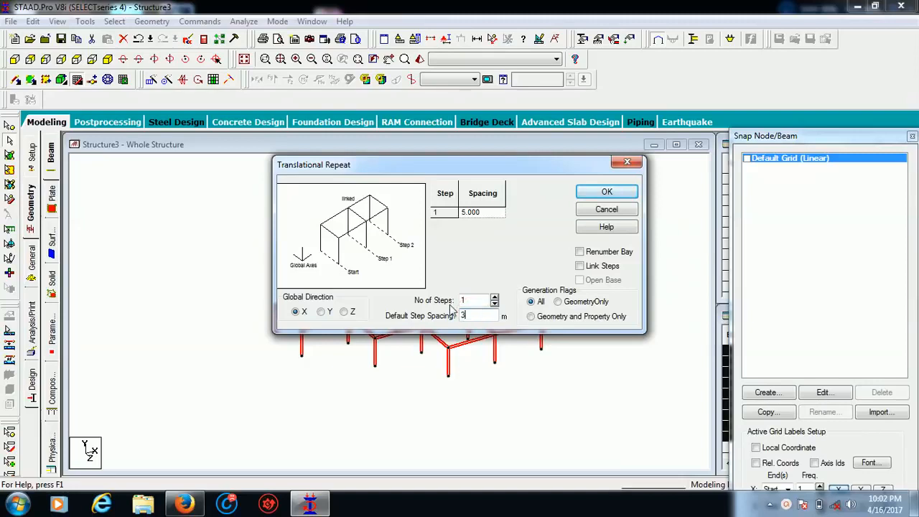
pyautogui.write('3')
pyautogui.click(322, 311)
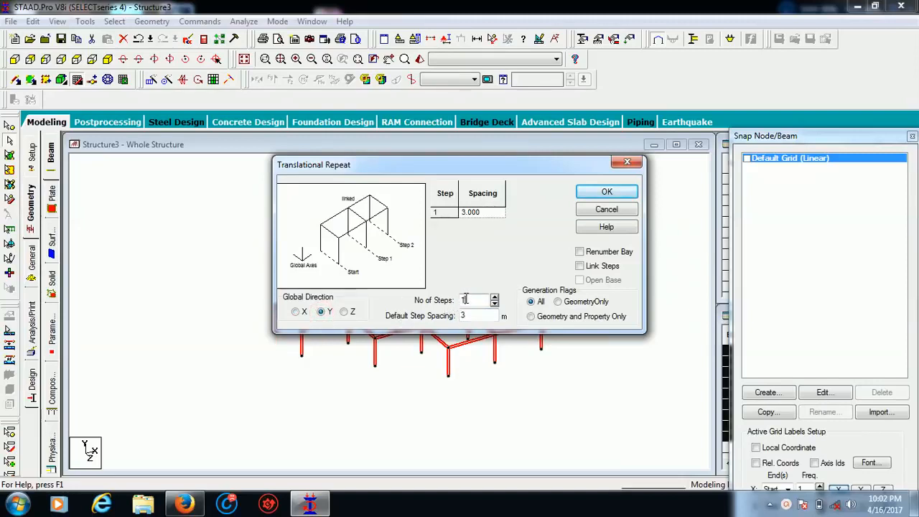
pyautogui.click(464, 300)
pyautogui.write('0')
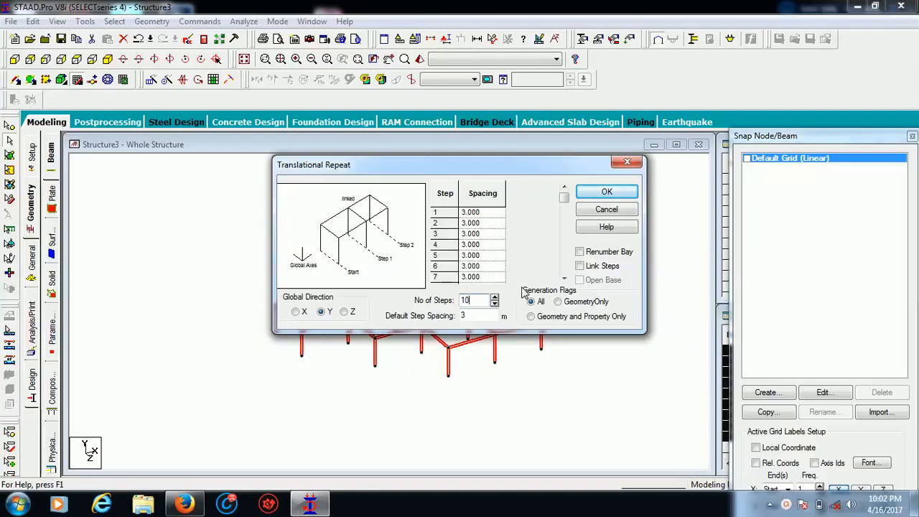
pyautogui.click(580, 265)
pyautogui.click(591, 191)
pyautogui.click(522, 356)
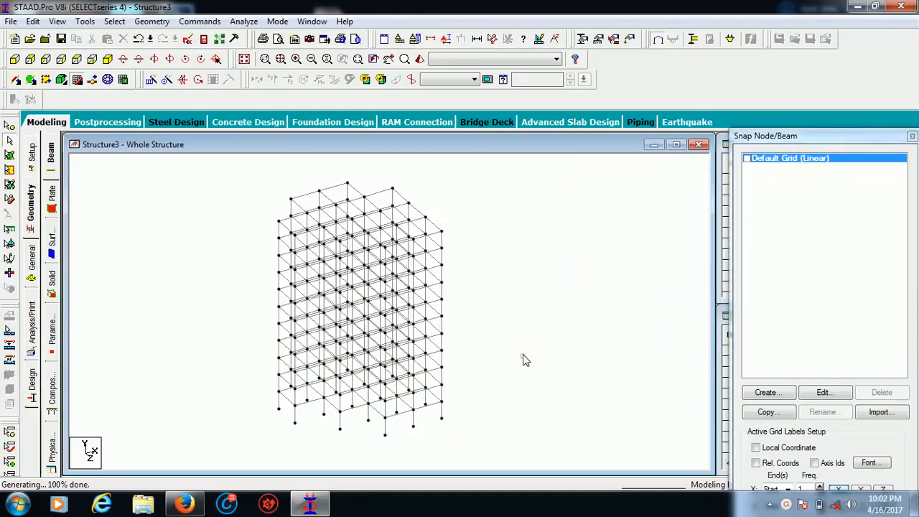
pyautogui.scroll(-3, 522, 355)
pyautogui.moveTo(523, 355); pyautogui.dragTo(615, 310, button='middle')
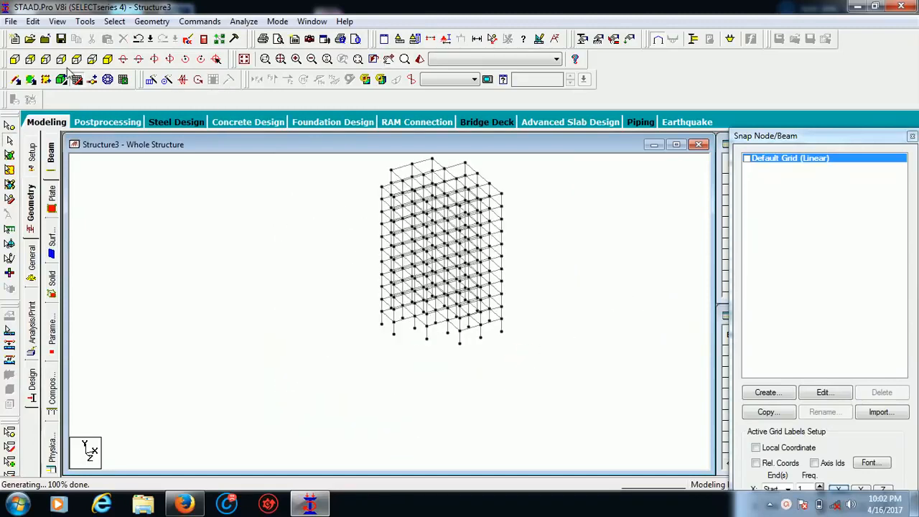
# Define a circular concrete section with a YD of 0.75 m and add it to the property list.
pyautogui.click(15, 59)
pyautogui.moveTo(375, 230); pyautogui.dragTo(369, 267, button='middle')
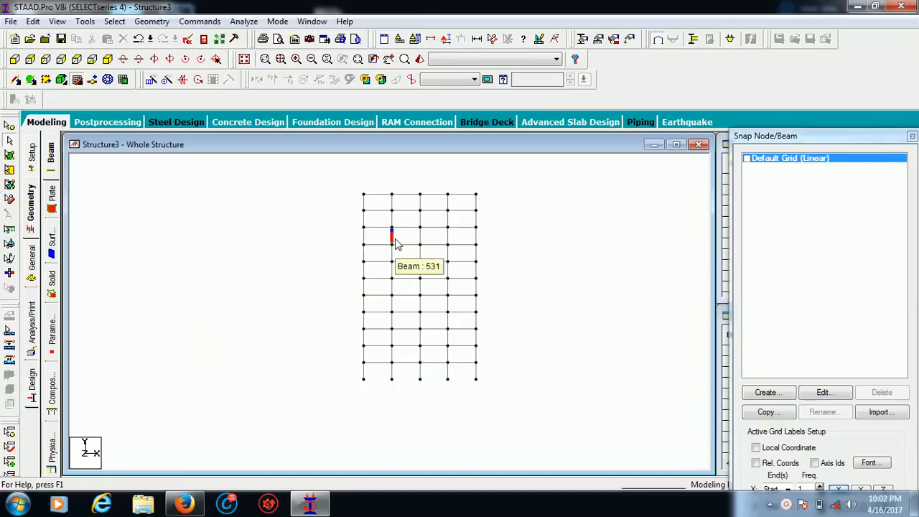
pyautogui.click(309, 250)
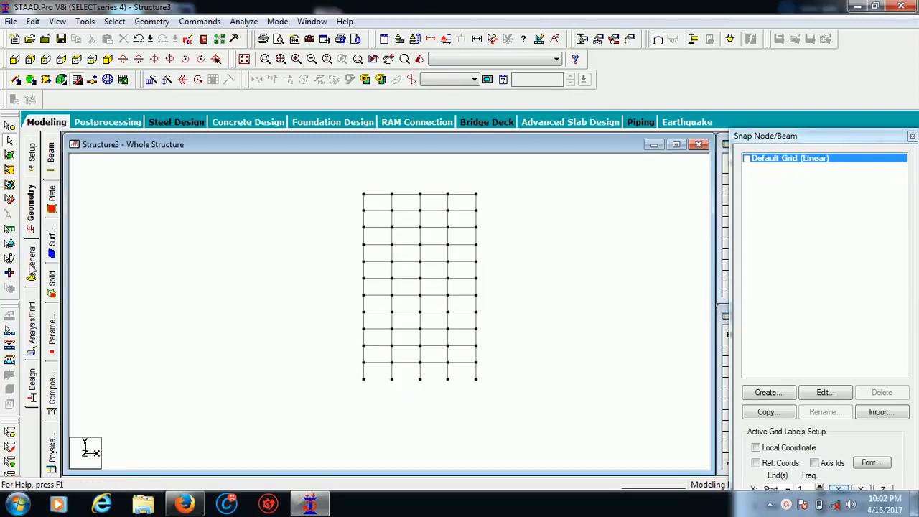
pyautogui.click(32, 265)
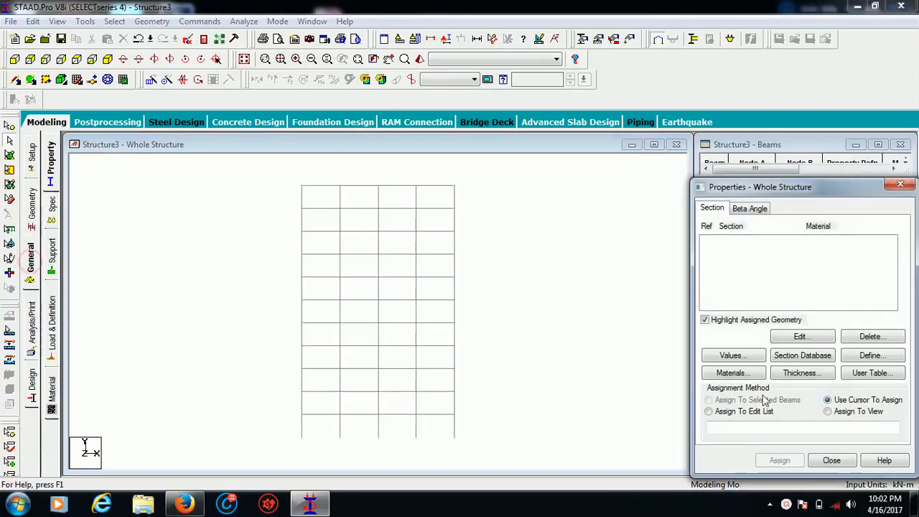
pyautogui.click(870, 355)
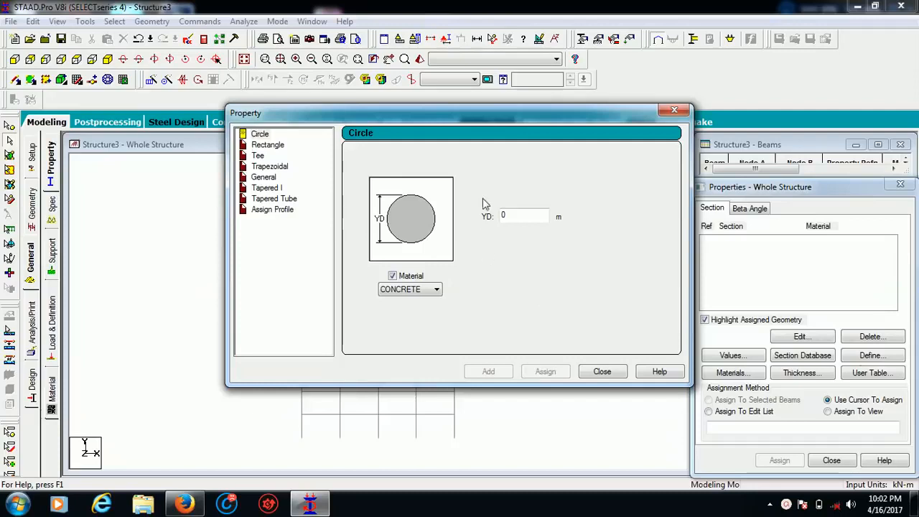
pyautogui.moveTo(462, 123); pyautogui.dragTo(660, 108)
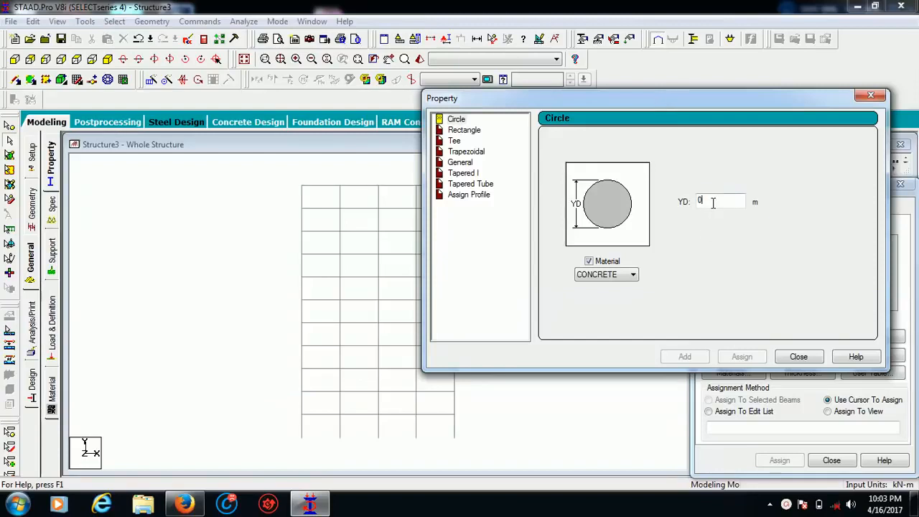
pyautogui.write('.75')
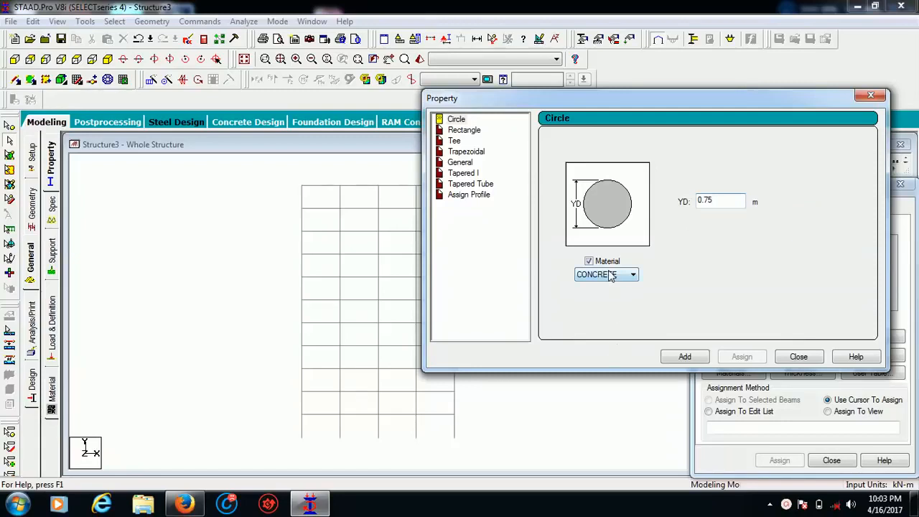
pyautogui.click(683, 356)
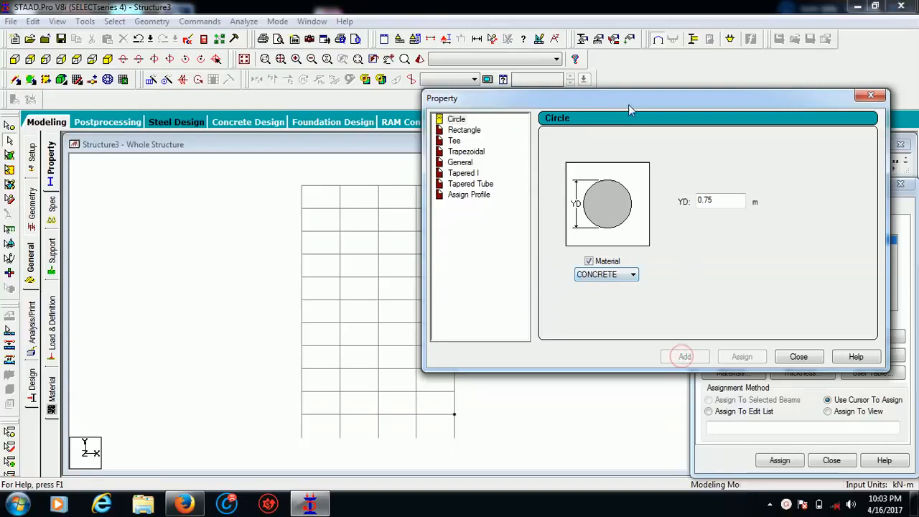
# Add a rectangular concrete section with YD 0.5 m and ZD 0.75 m to the property list, and finish defining sections.
pyautogui.moveTo(629, 110); pyautogui.dragTo(378, 132)
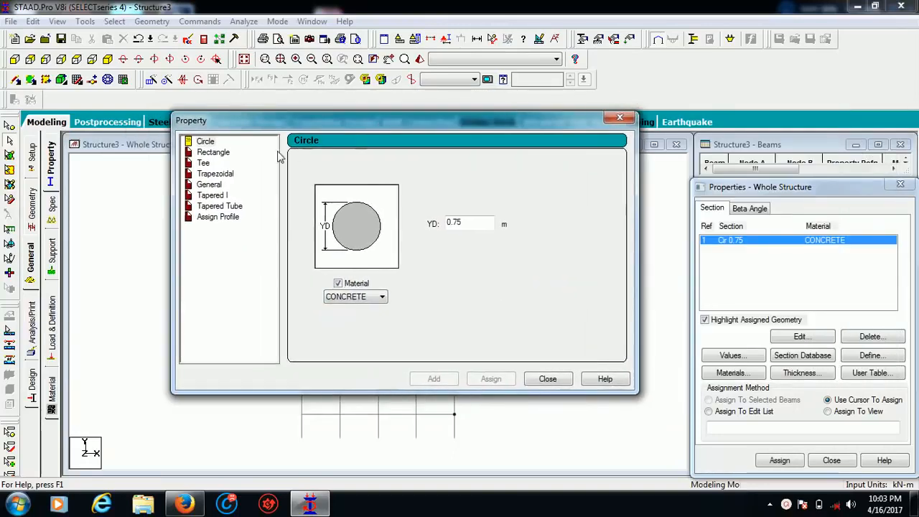
pyautogui.click(199, 153)
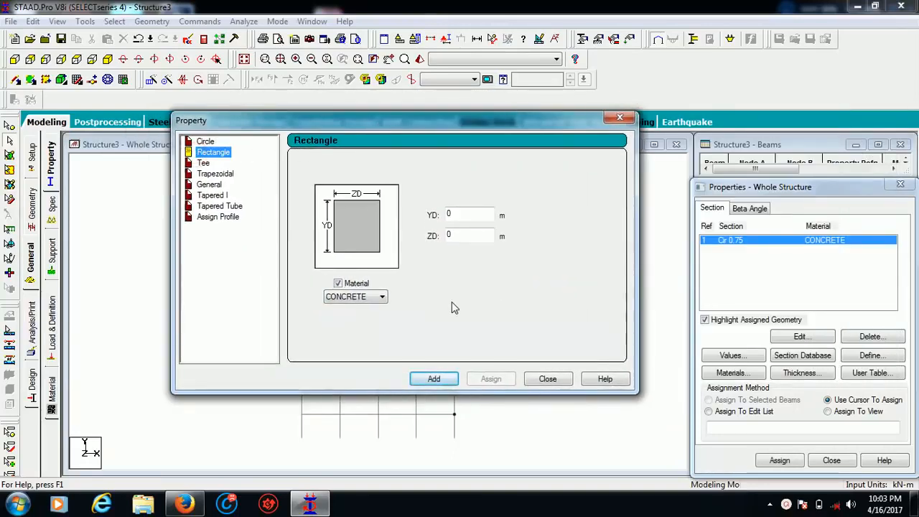
pyautogui.click(467, 217)
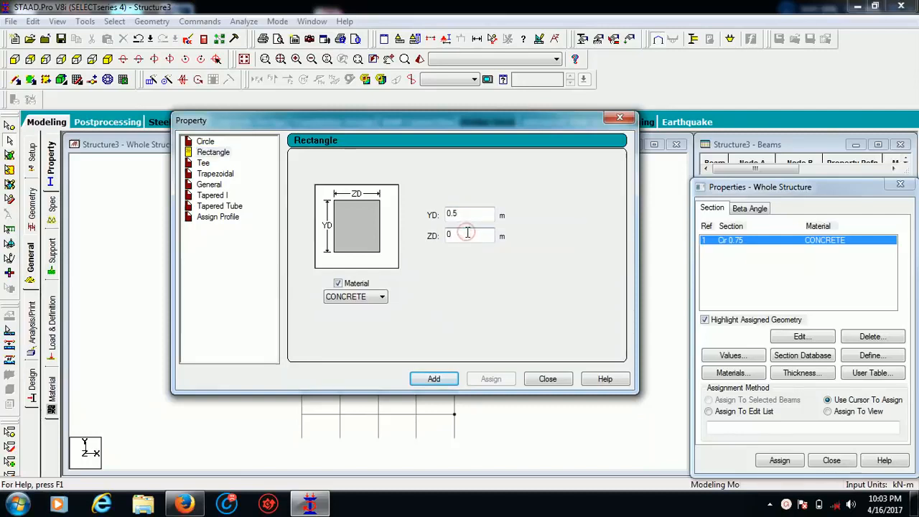
pyautogui.write('.75')
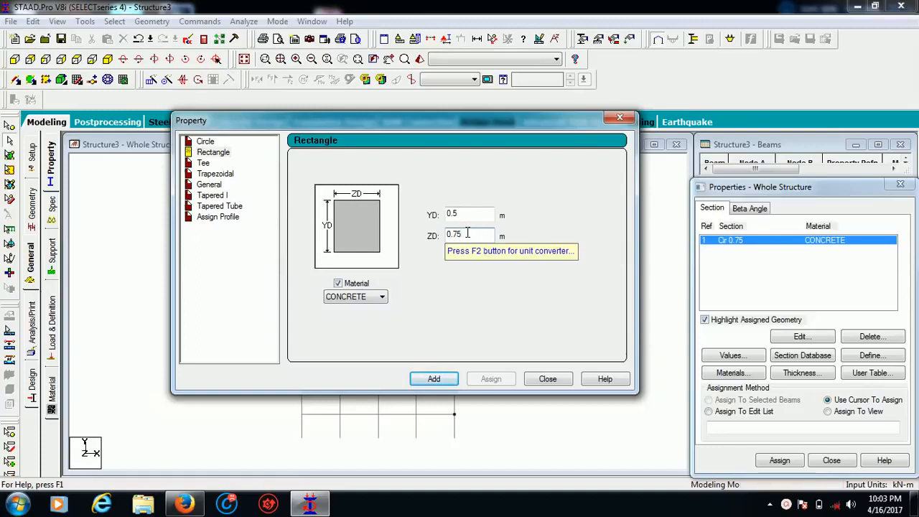
pyautogui.click(431, 378)
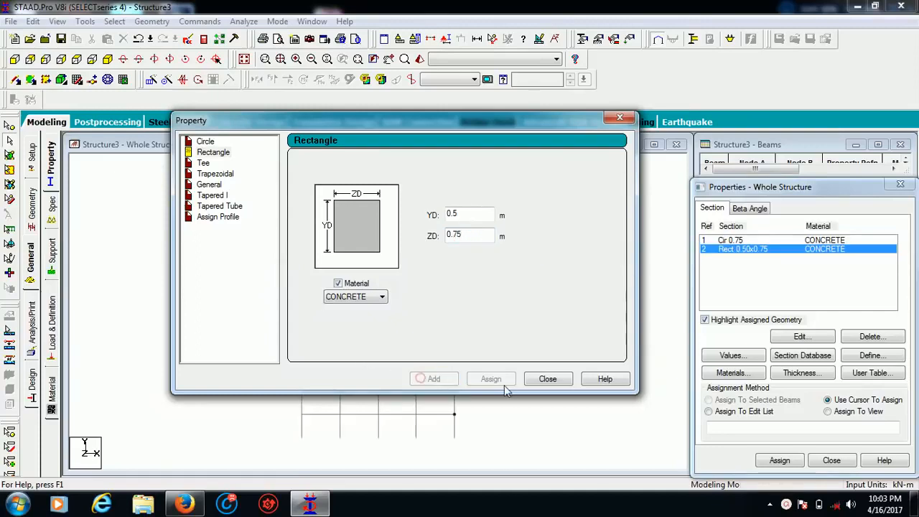
pyautogui.click(542, 379)
pyautogui.click(593, 295)
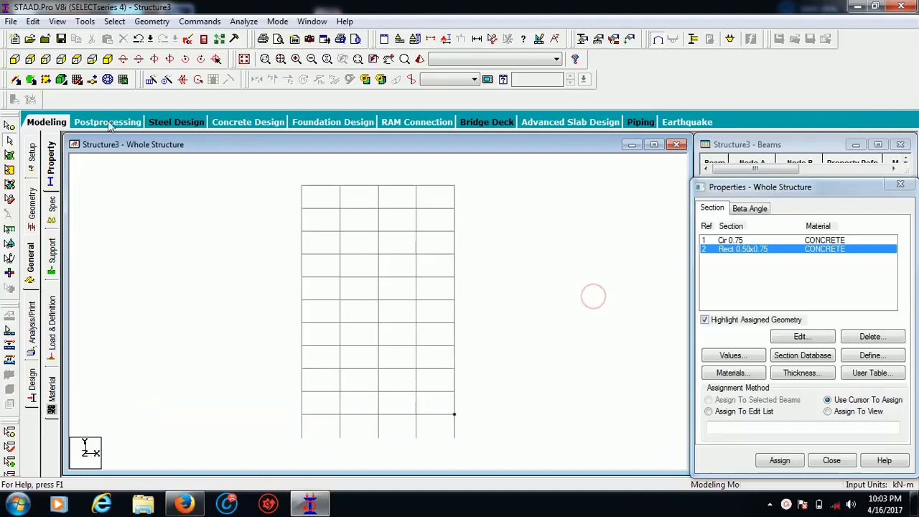
# Assign the circular 0.75 m section to all columns by selecting the members parallel to Y in the isometric view.
pyautogui.click(107, 59)
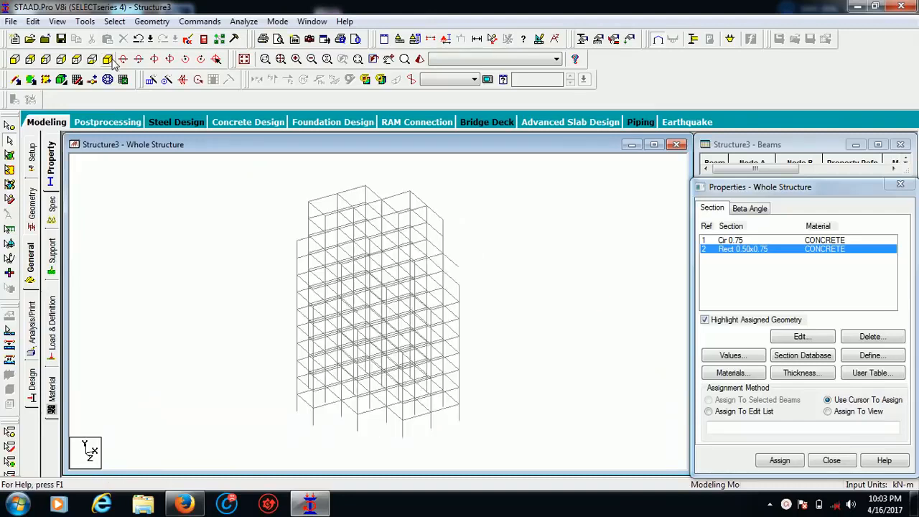
pyautogui.click(728, 241)
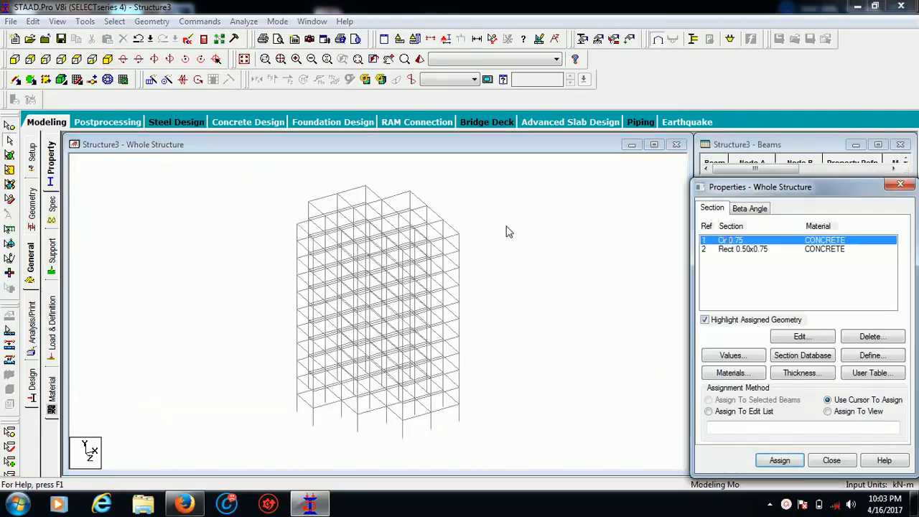
pyautogui.click(115, 22)
pyautogui.moveTo(178, 266)
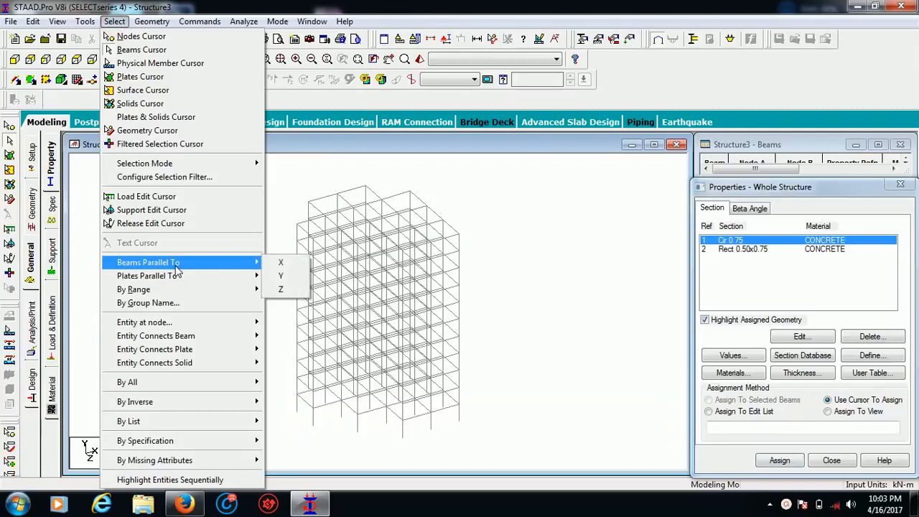
pyautogui.click(281, 276)
pyautogui.click(524, 258)
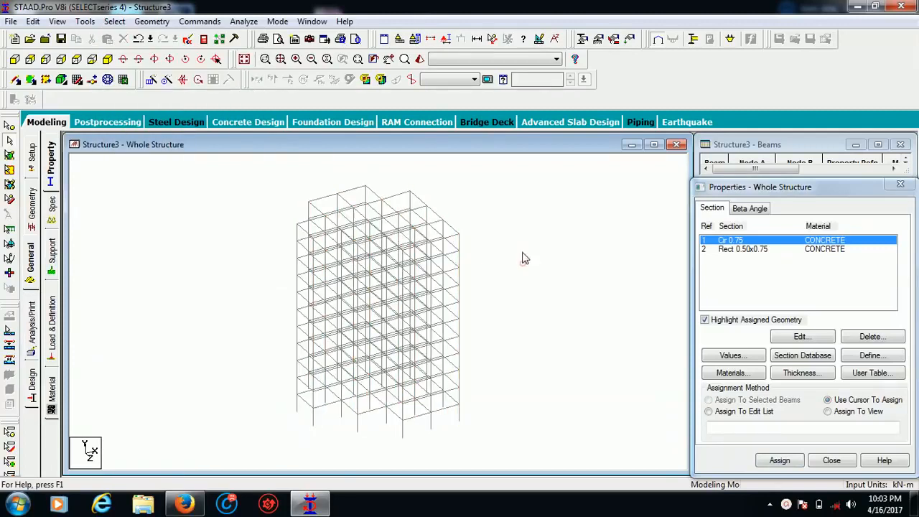
pyautogui.click(508, 241)
pyautogui.click(114, 21)
pyautogui.moveTo(192, 267)
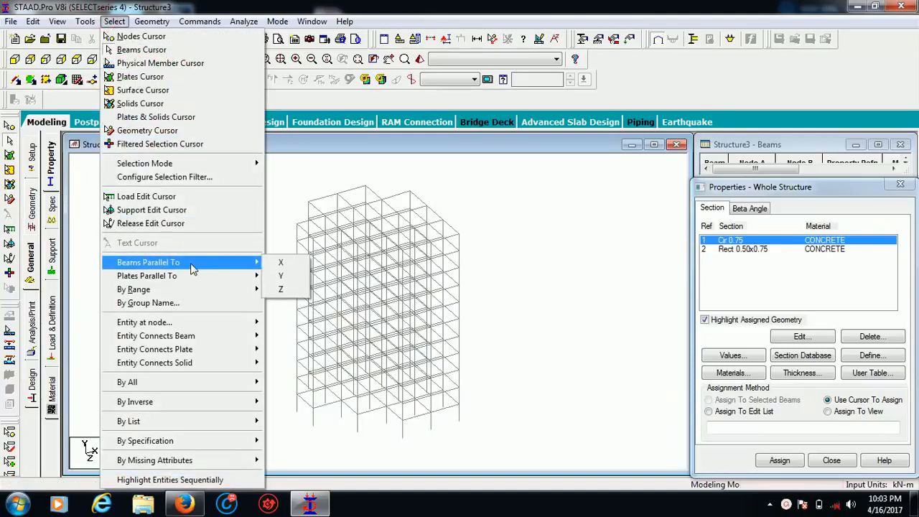
pyautogui.click(280, 275)
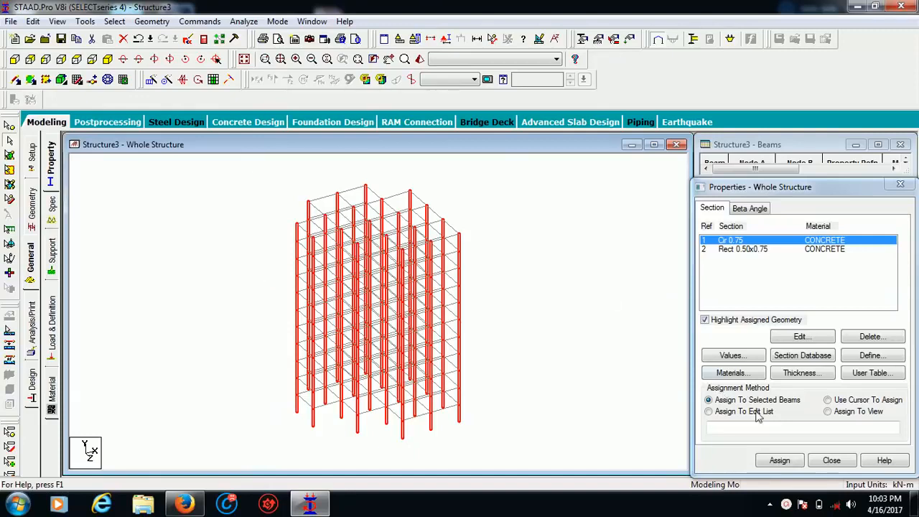
pyautogui.click(779, 460)
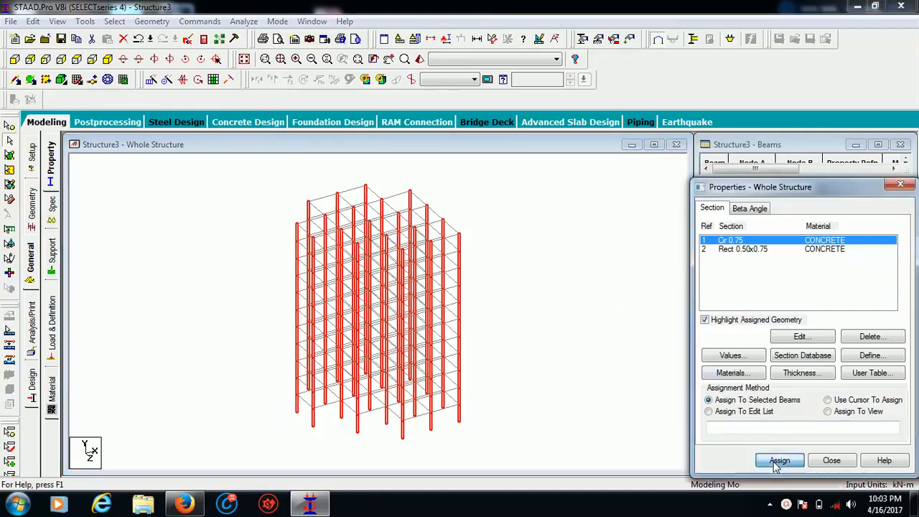
pyautogui.click(812, 363)
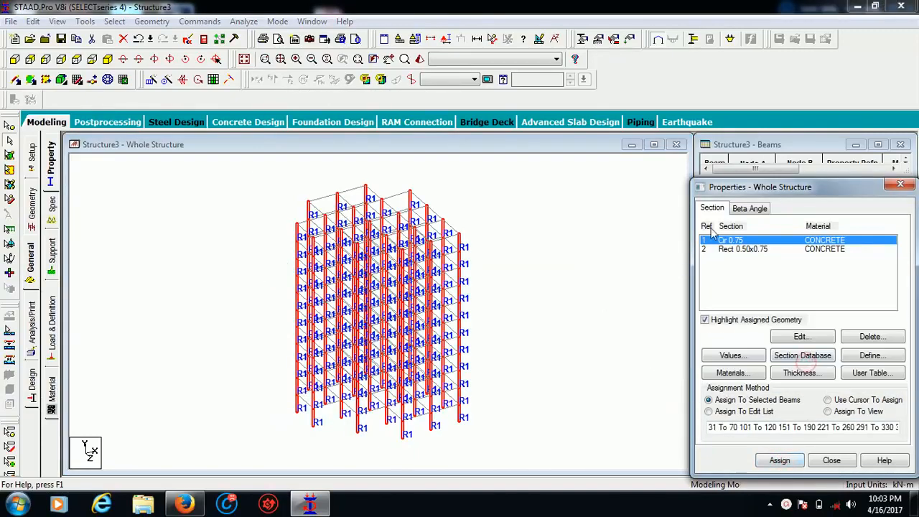
# Assign the rectangular 0.50x0.75 section to all floor beams by selecting the members parallel to X and Z.
pyautogui.click(761, 250)
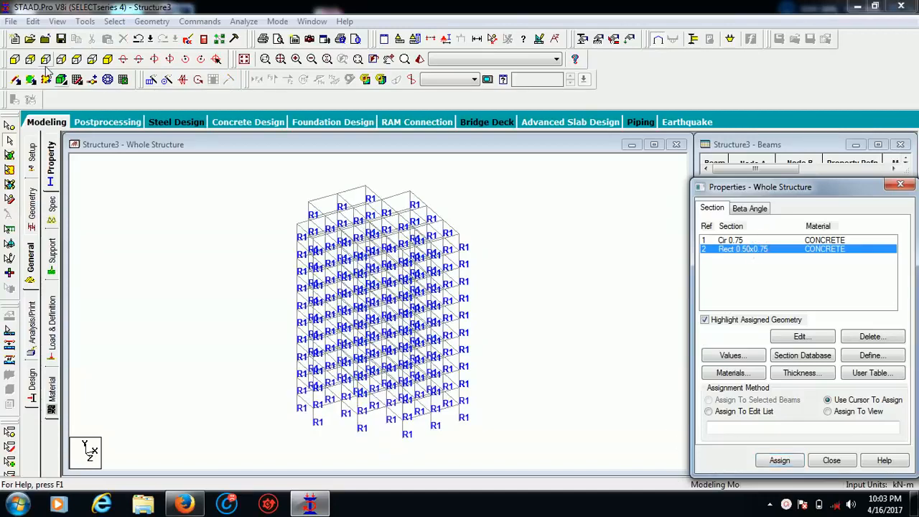
pyautogui.click(114, 21)
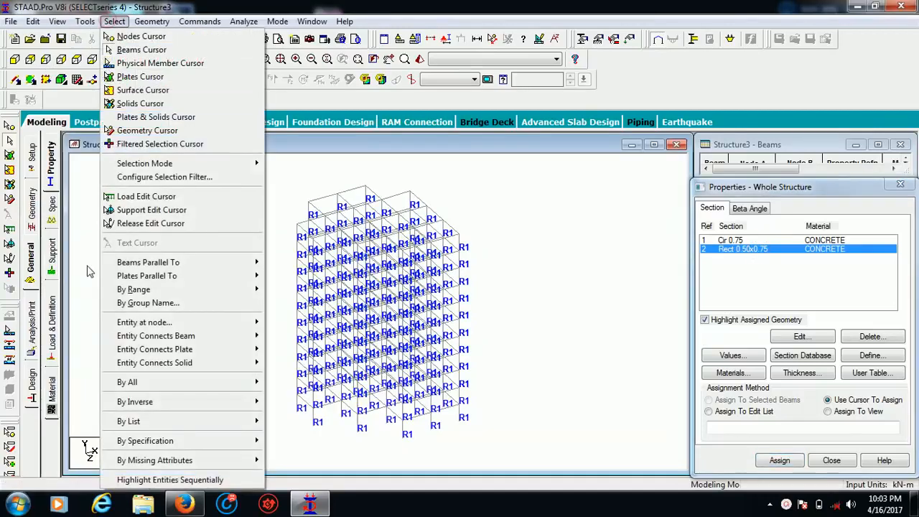
pyautogui.moveTo(127, 266)
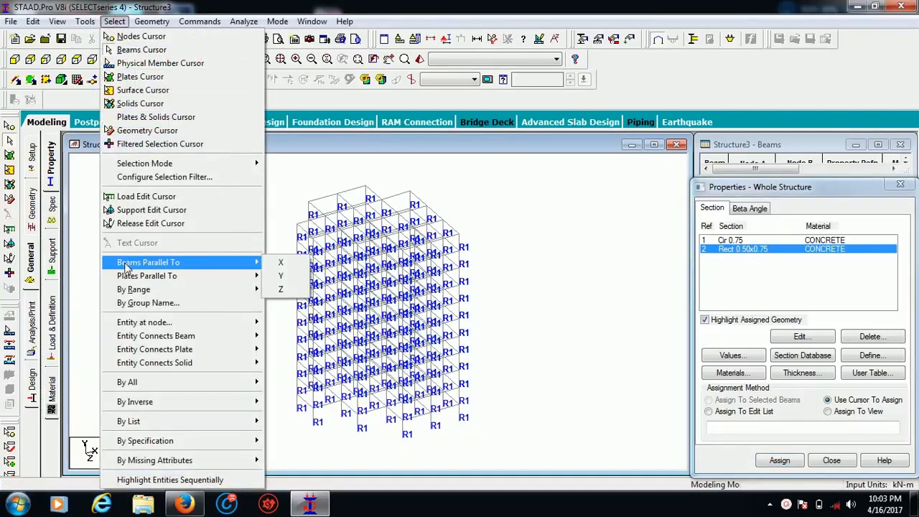
pyautogui.click(298, 266)
pyautogui.click(114, 20)
pyautogui.moveTo(173, 351)
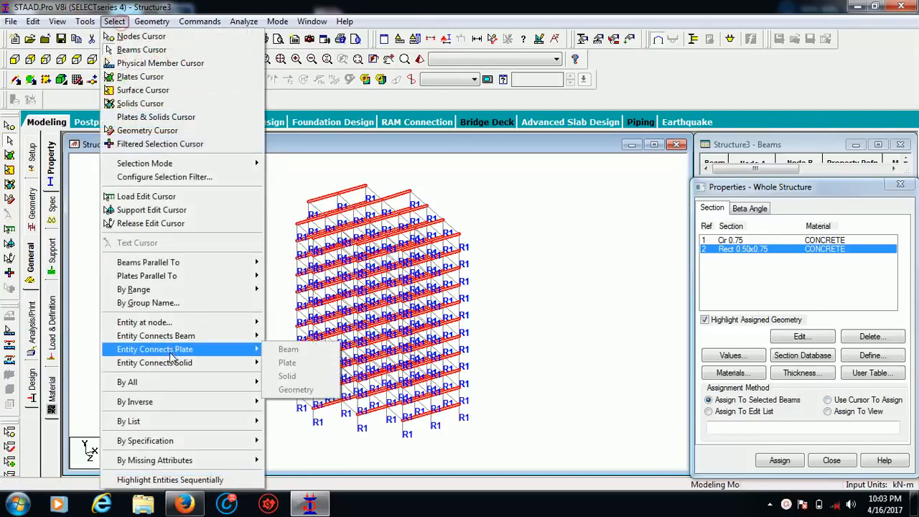
pyautogui.moveTo(240, 266)
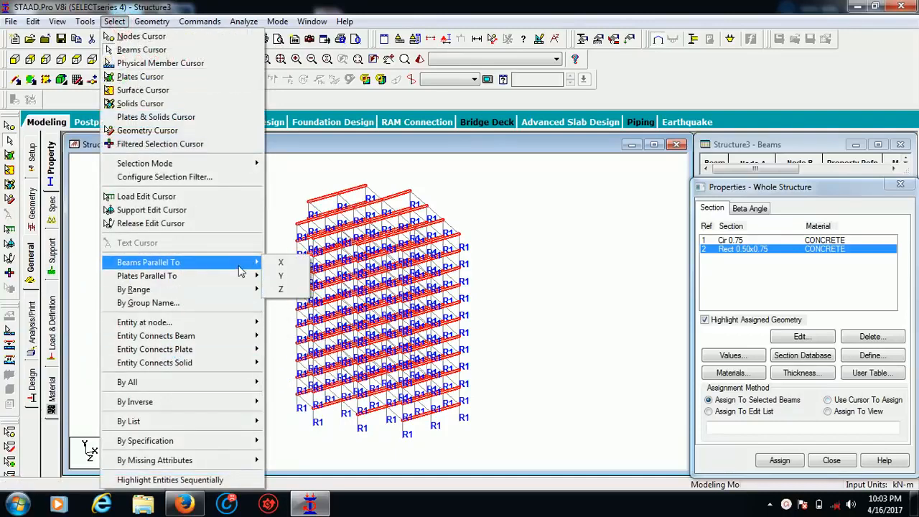
pyautogui.click(275, 288)
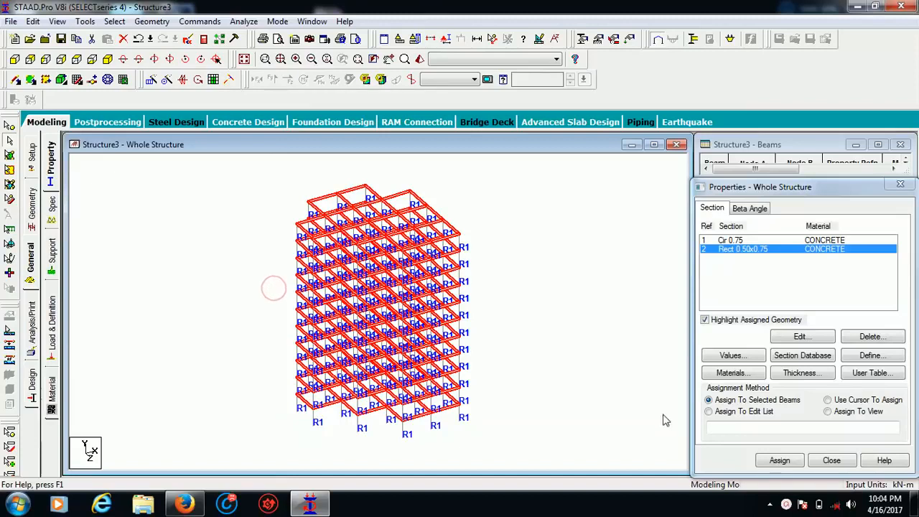
pyautogui.click(779, 461)
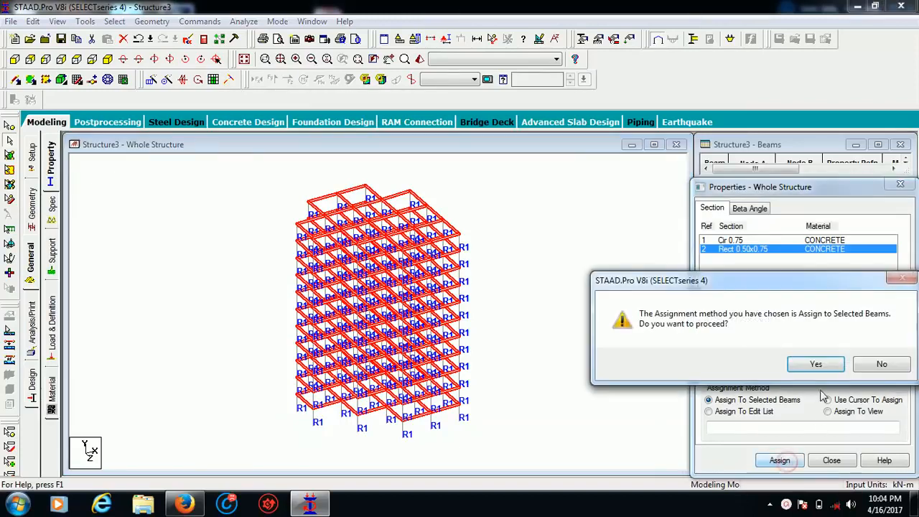
pyautogui.click(815, 364)
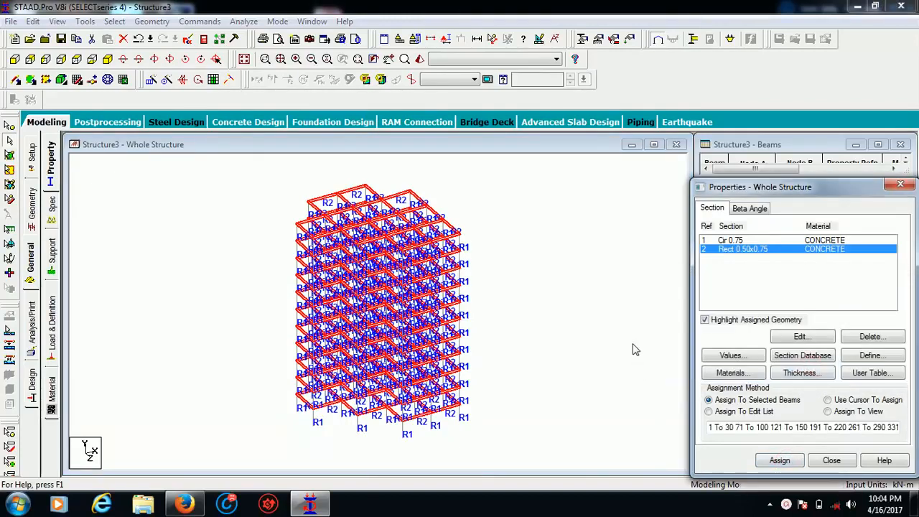
# Render the selected floor beams in 3D and examine them up close.
pyautogui.click(419, 59)
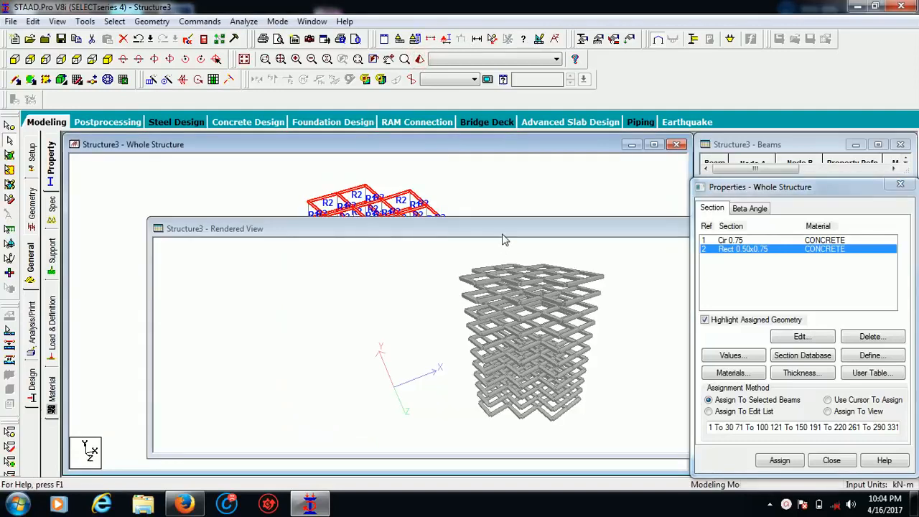
pyautogui.moveTo(503, 237); pyautogui.dragTo(456, 223)
pyautogui.scroll(3, 531, 321)
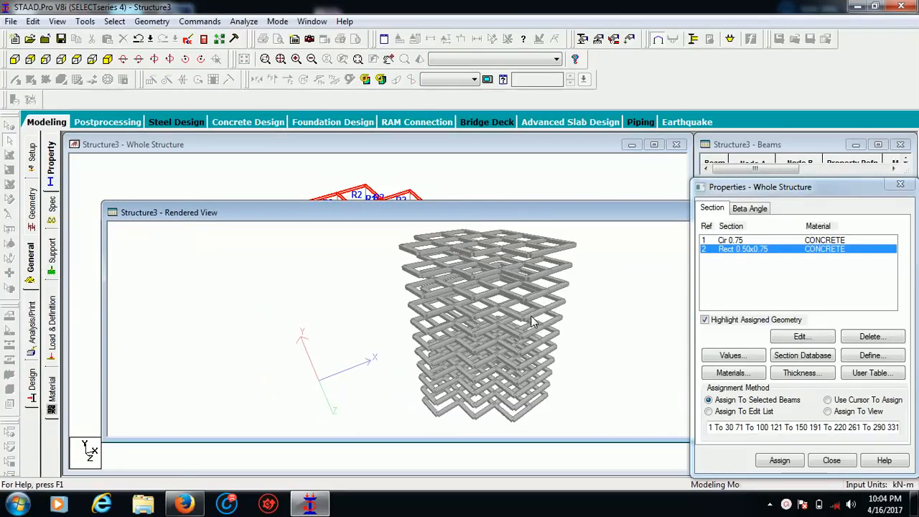
# Clear the beam selection, render the whole frame in 3D in a maximized view and examine its columns and beams.
pyautogui.click(553, 190)
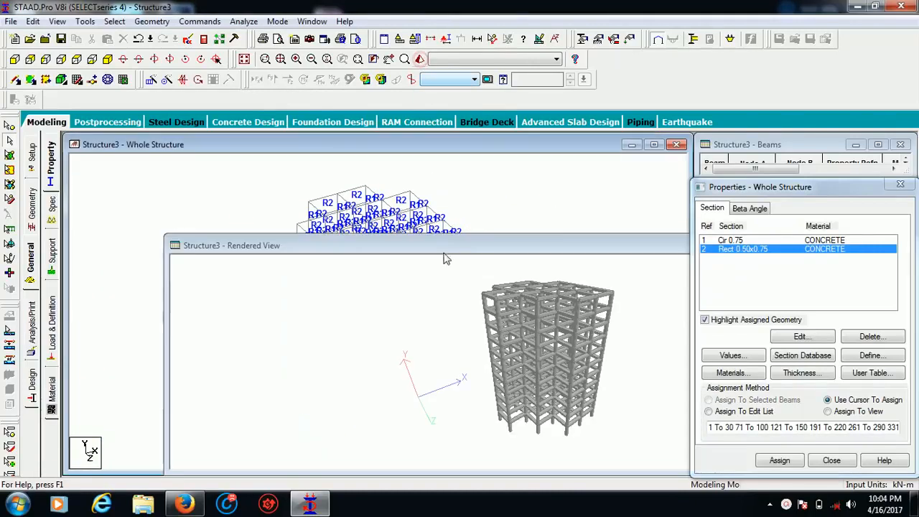
pyautogui.moveTo(454, 248); pyautogui.dragTo(288, 133)
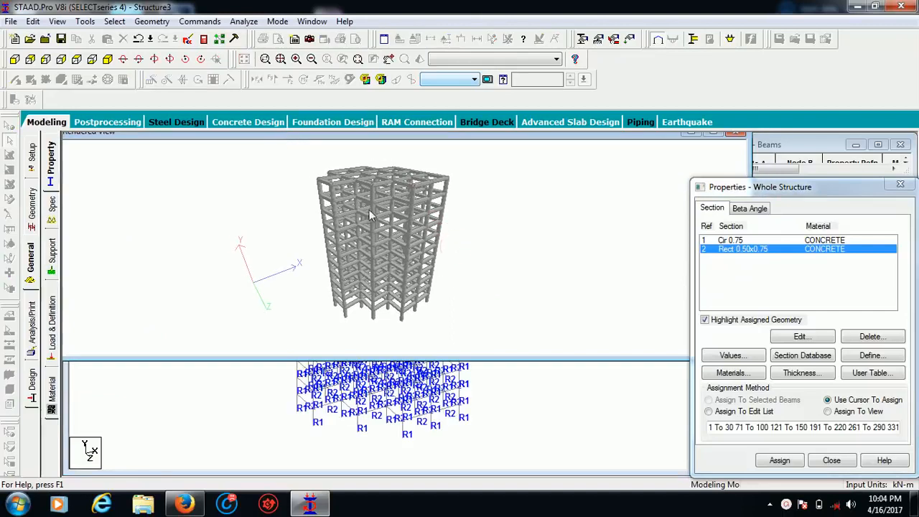
pyautogui.scroll(3, 369, 210)
pyautogui.moveTo(439, 200); pyautogui.dragTo(468, 202, button='middle')
pyautogui.scroll(1, 439, 249)
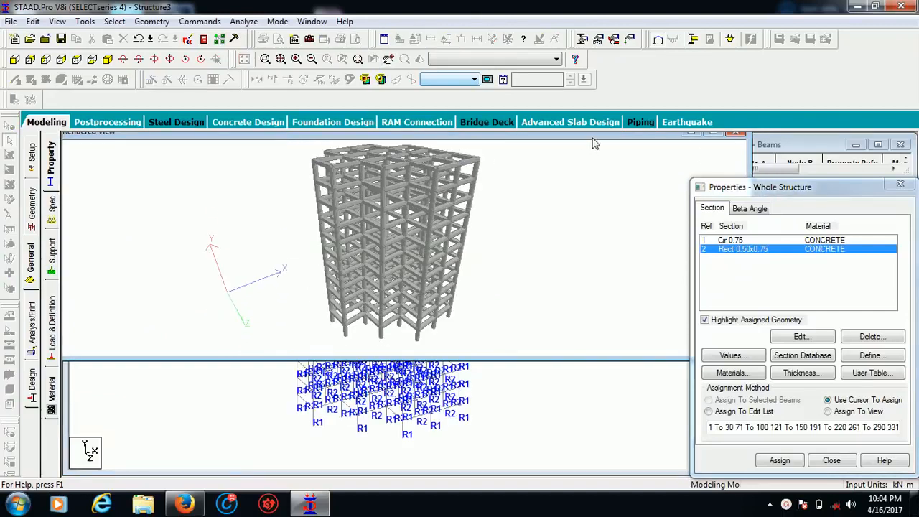
pyautogui.click(713, 133)
pyautogui.moveTo(552, 221); pyautogui.dragTo(399, 249, button='middle')
pyautogui.scroll(4, 393, 244)
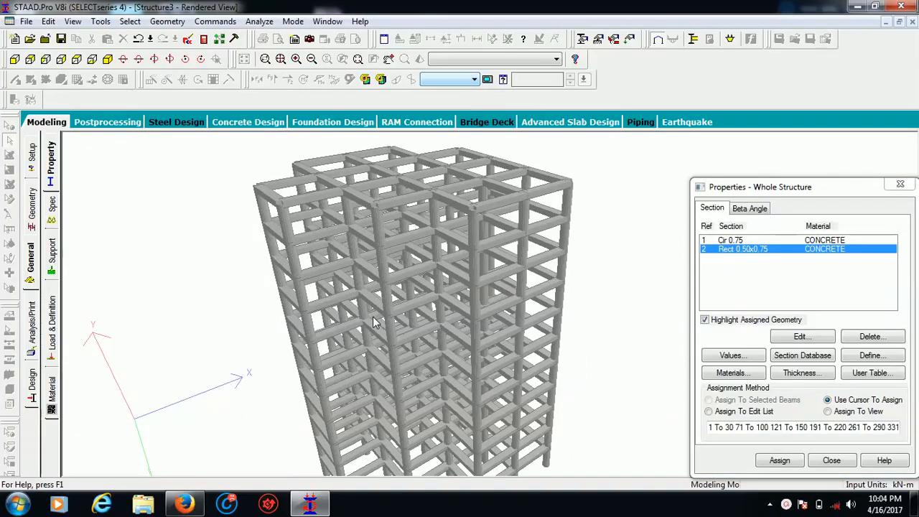
# Change the beams' entity colour to red in the rendered view and inspect the whole frame.
pyautogui.rightClick(221, 259)
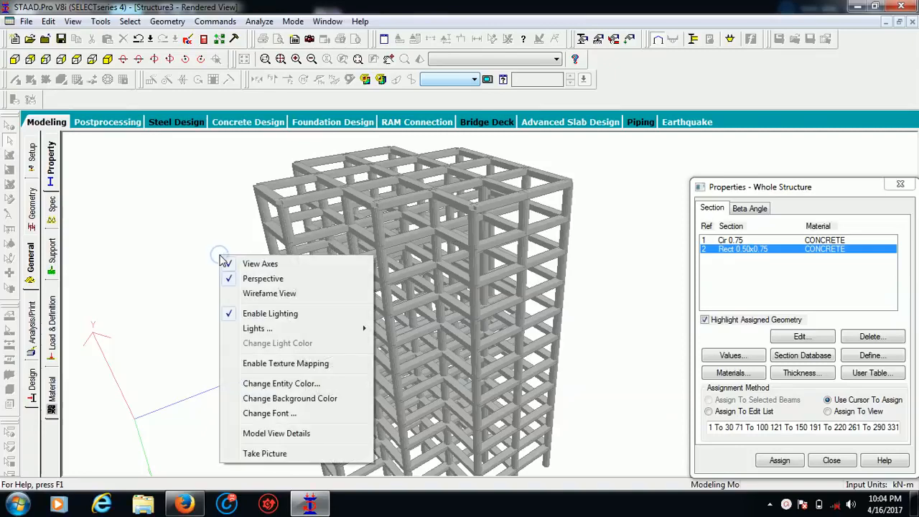
pyautogui.click(267, 385)
pyautogui.click(486, 210)
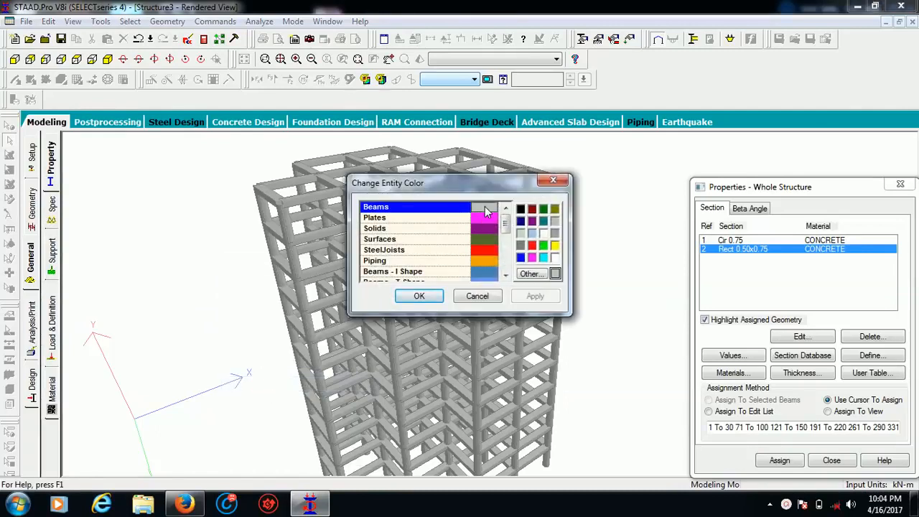
pyautogui.click(532, 247)
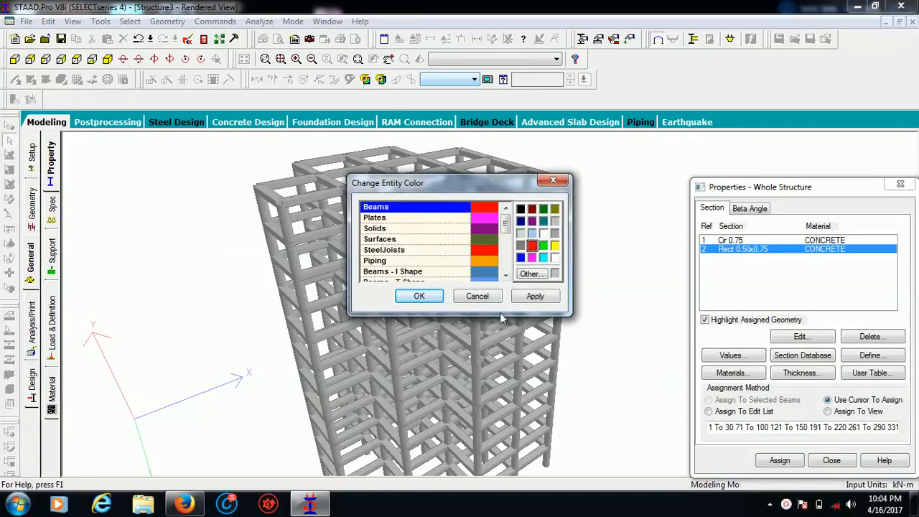
pyautogui.click(419, 296)
pyautogui.moveTo(573, 306); pyautogui.dragTo(500, 288, button='middle')
pyautogui.scroll(-1, 372, 294)
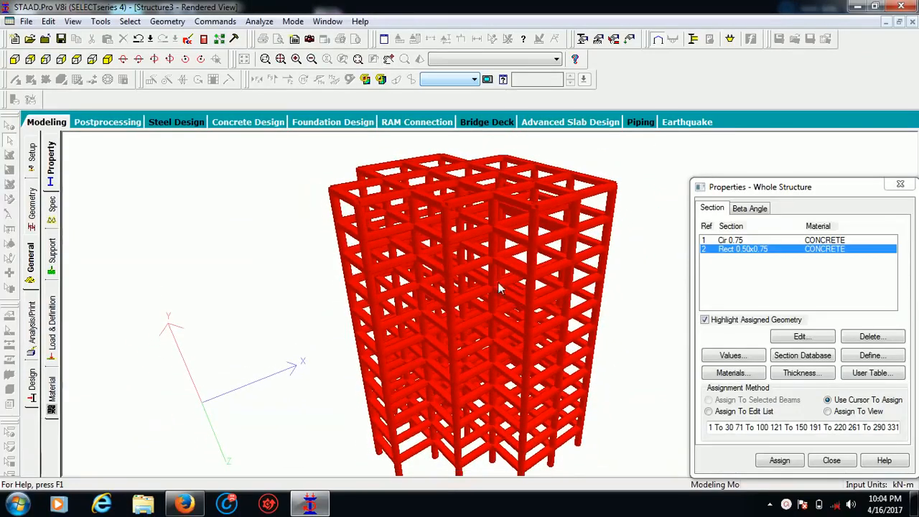
pyautogui.rightClick(280, 290)
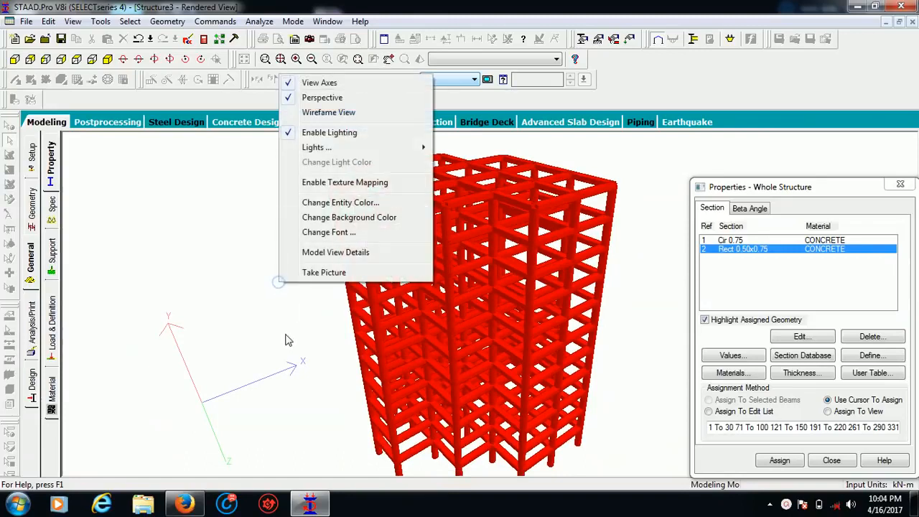
pyautogui.click(275, 271)
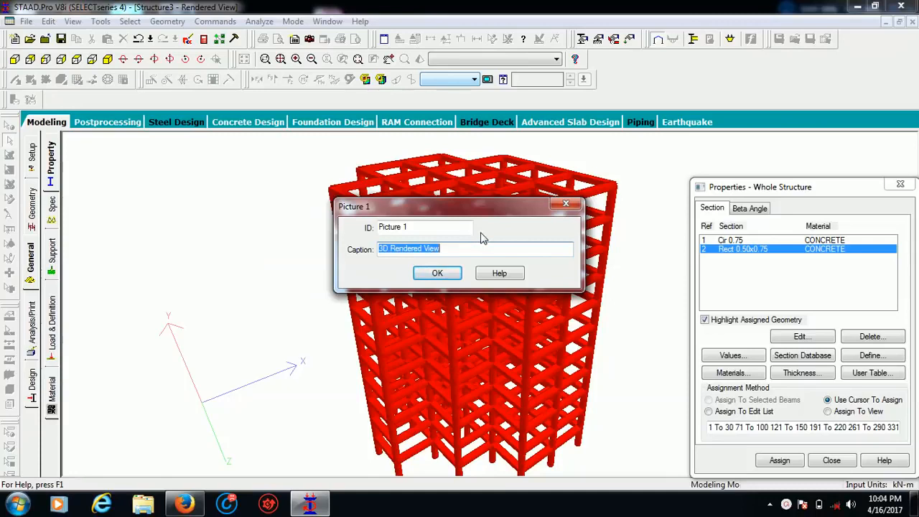
pyautogui.click(565, 206)
# Set the beams' entity colour to light grey in the rendered view.
pyautogui.rightClick(310, 237)
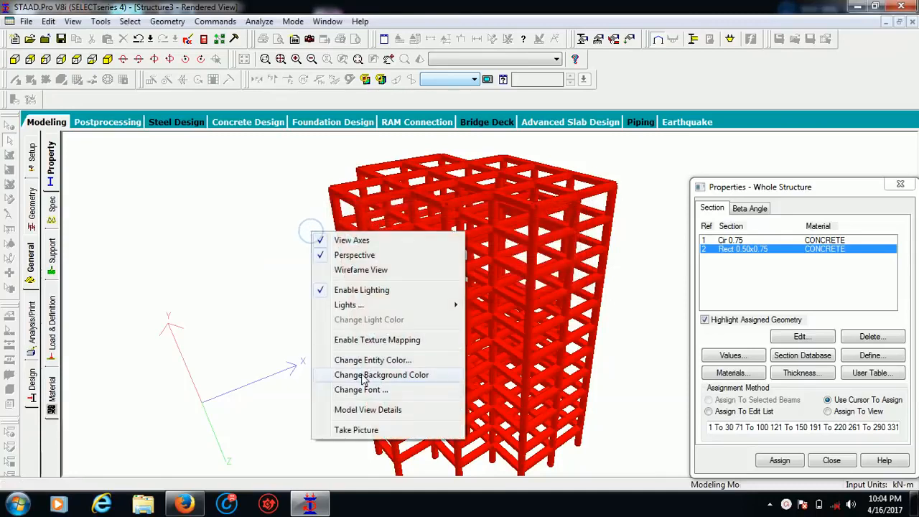
pyautogui.click(368, 361)
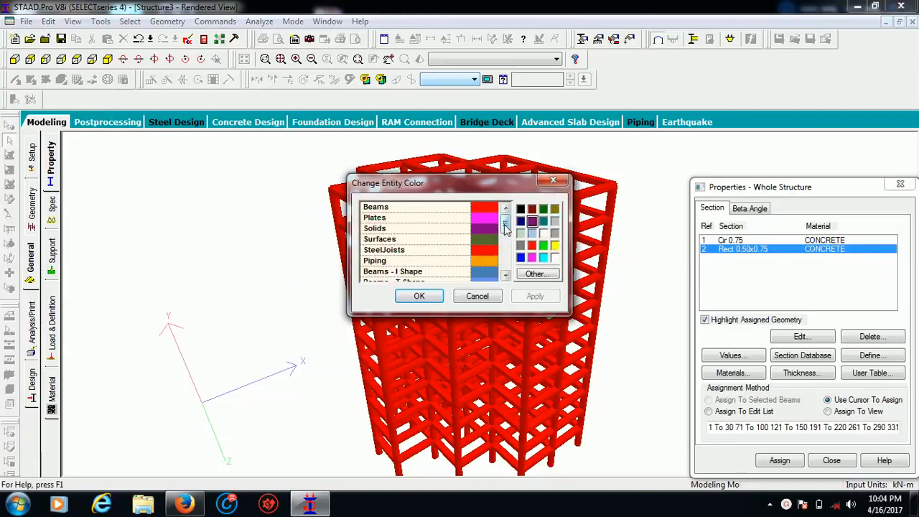
pyautogui.click(555, 221)
pyautogui.click(393, 208)
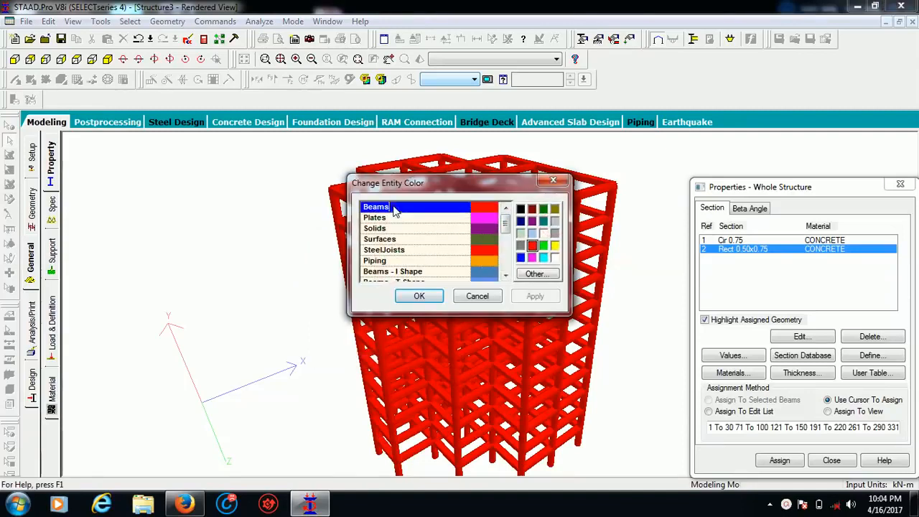
pyautogui.click(554, 221)
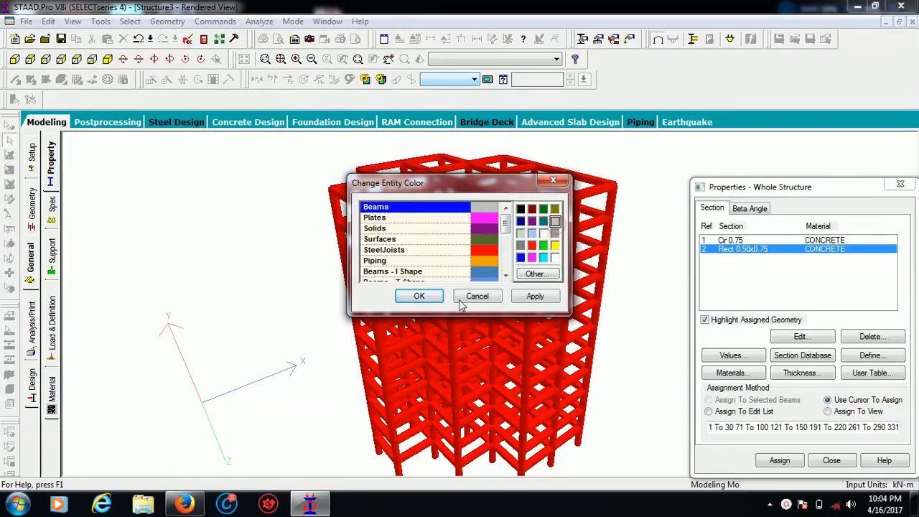
pyautogui.click(430, 300)
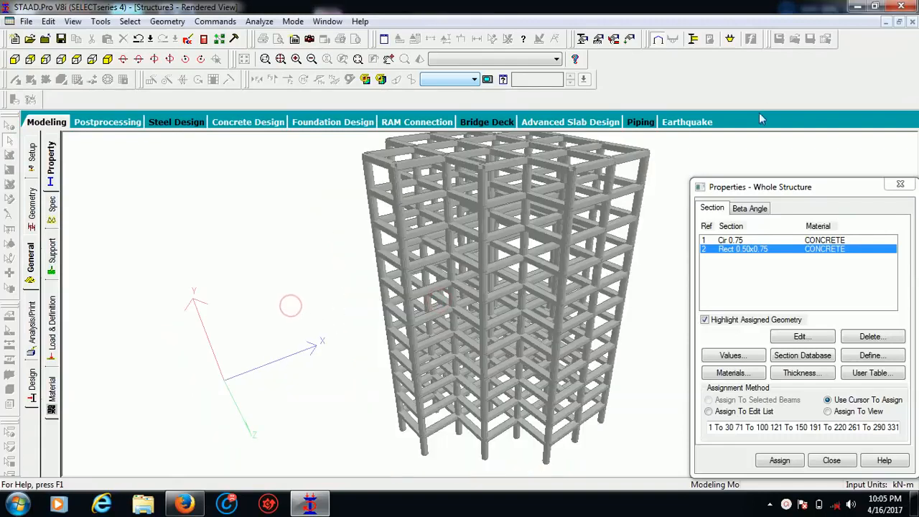
# Fill the floor grids with plates in the whole structure view using the beams parallel to X and Z, and decline the auto save.
pyautogui.click(30, 262)
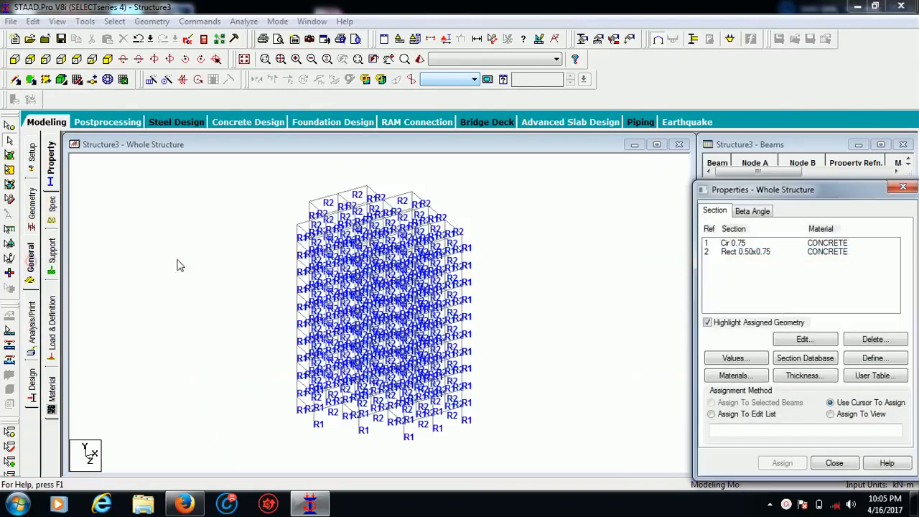
pyautogui.click(569, 267)
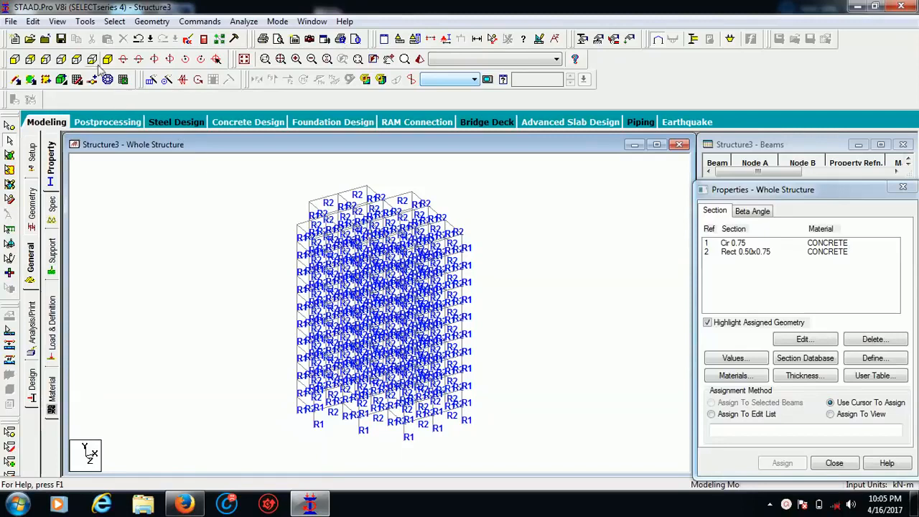
pyautogui.click(114, 20)
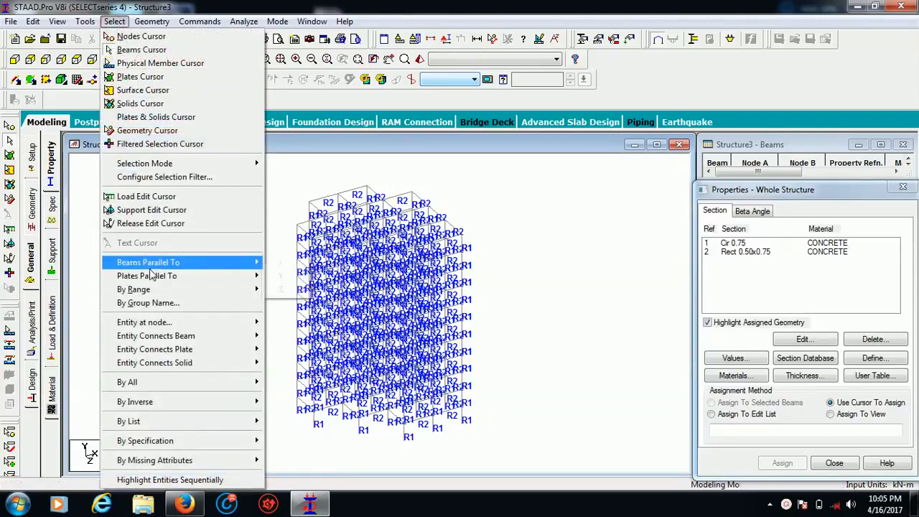
pyautogui.moveTo(154, 266)
pyautogui.click(282, 266)
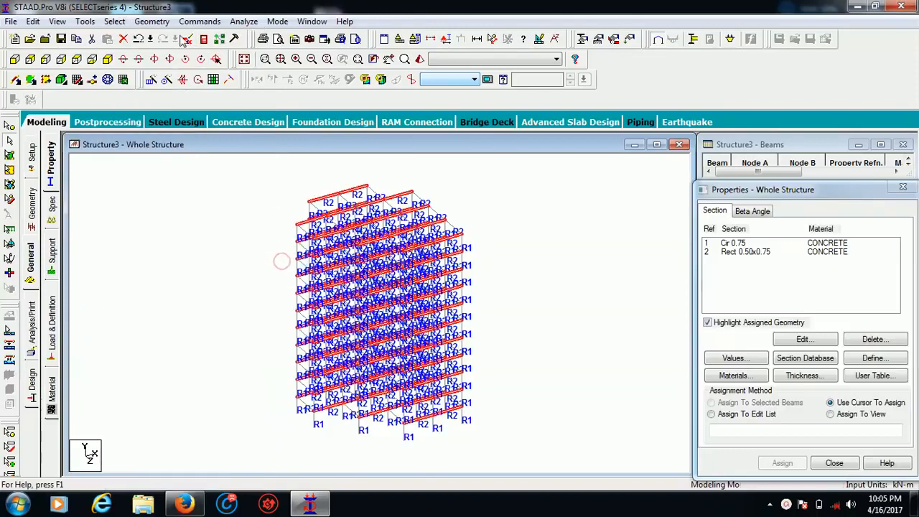
pyautogui.click(114, 20)
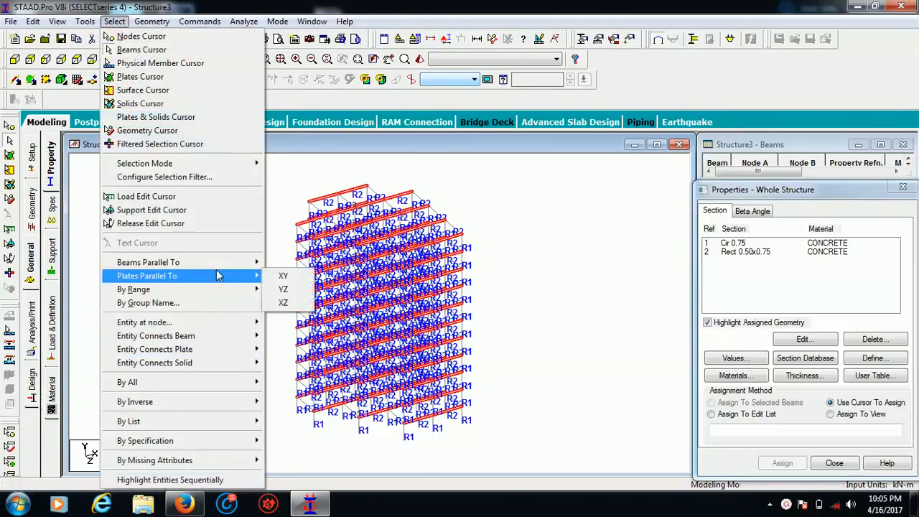
pyautogui.click(283, 290)
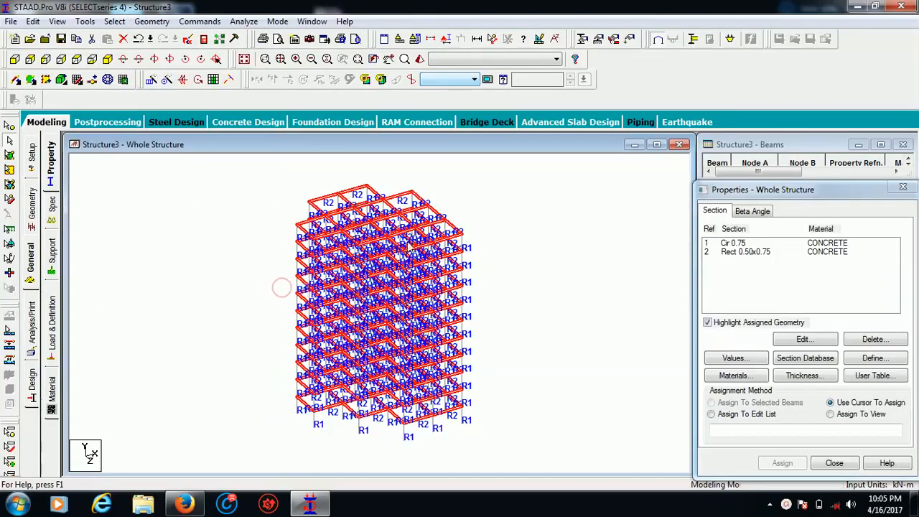
pyautogui.click(213, 79)
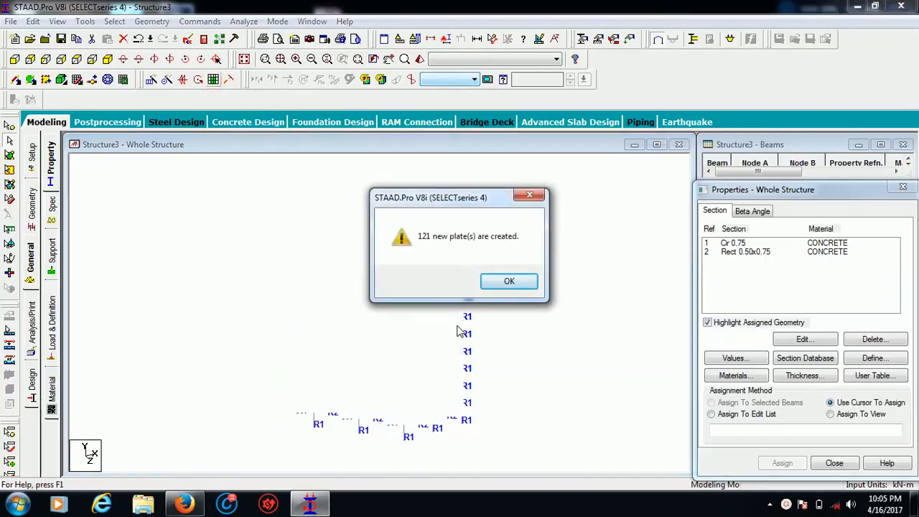
pyautogui.click(505, 282)
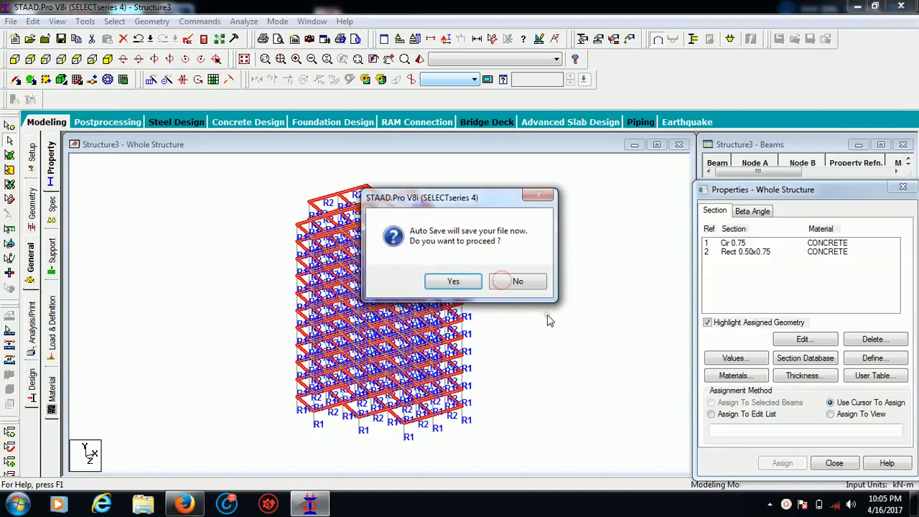
pyautogui.click(517, 282)
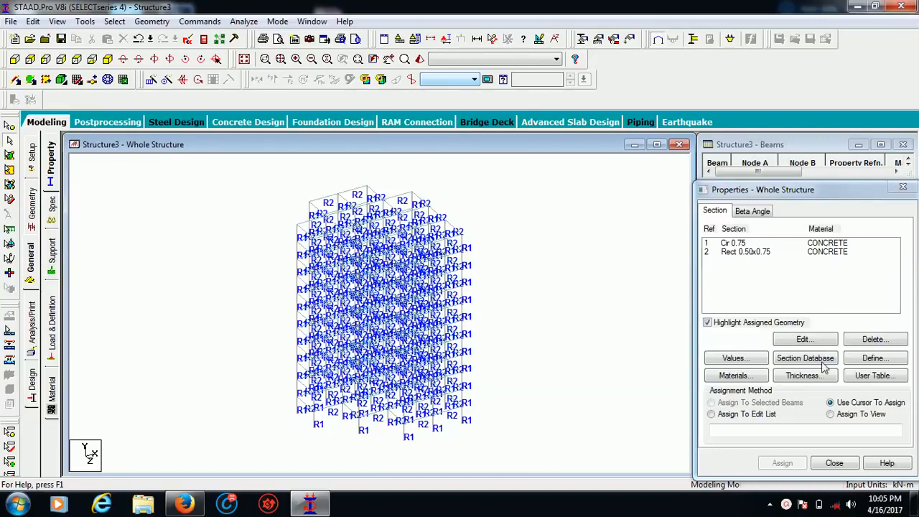
# Add a concrete plate thickness property of 0.175 m at all four nodes.
pyautogui.click(801, 375)
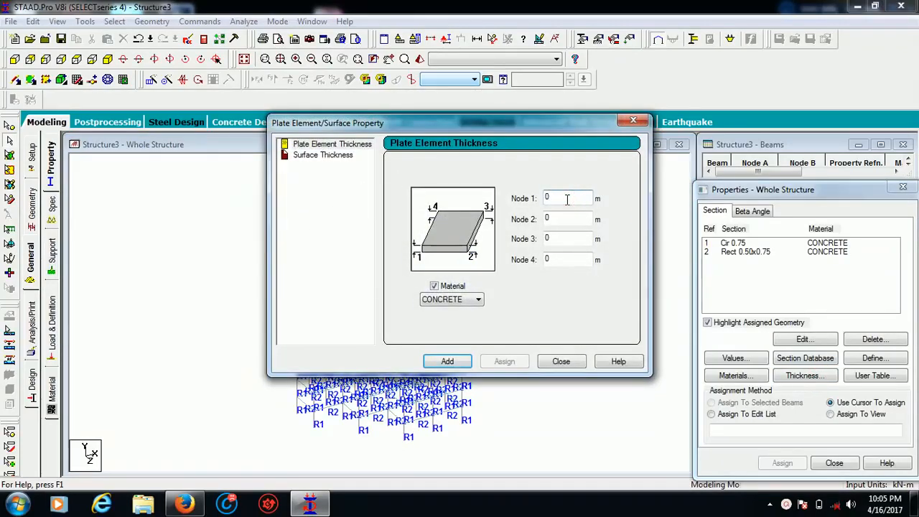
pyautogui.write('.175')
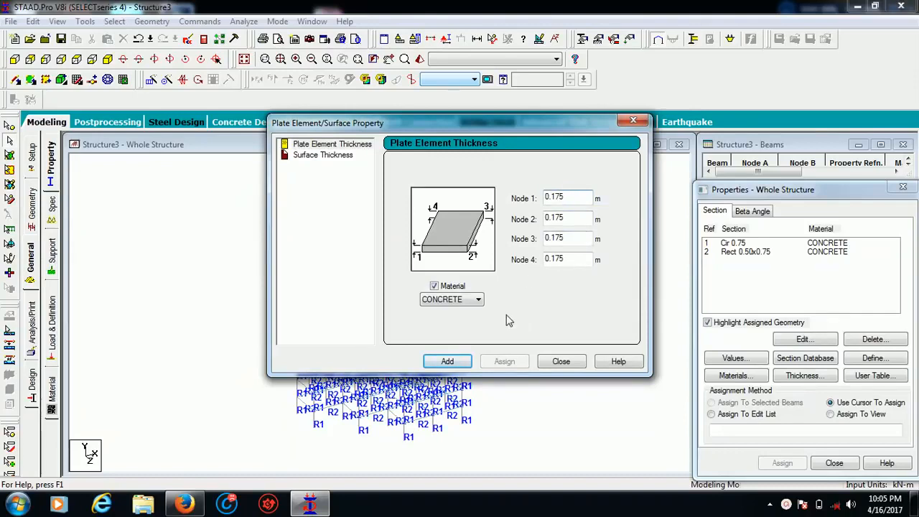
pyautogui.click(447, 361)
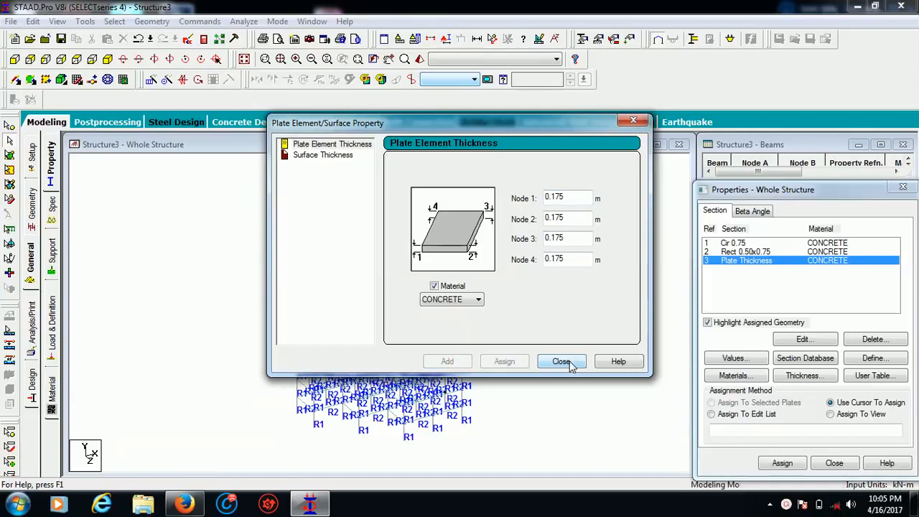
pyautogui.click(561, 361)
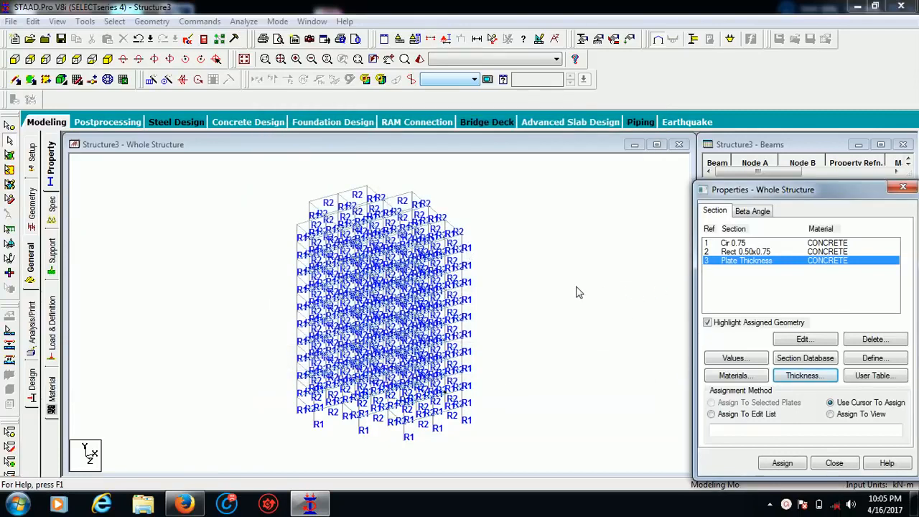
# Select all floor plates with the plates cursor and assign the plate thickness property to them.
pyautogui.click(10, 168)
pyautogui.scroll(-2, 284, 308)
pyautogui.moveTo(274, 179); pyautogui.dragTo(505, 443)
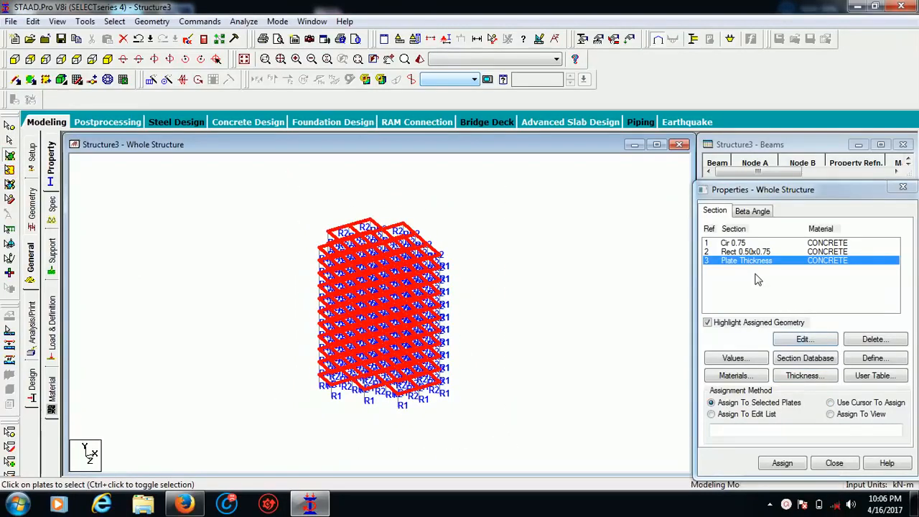
pyautogui.click(782, 463)
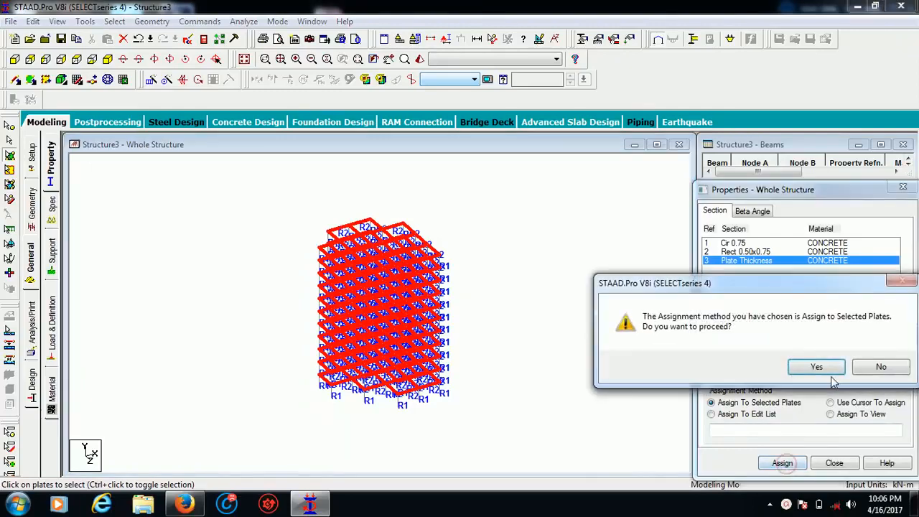
pyautogui.click(814, 365)
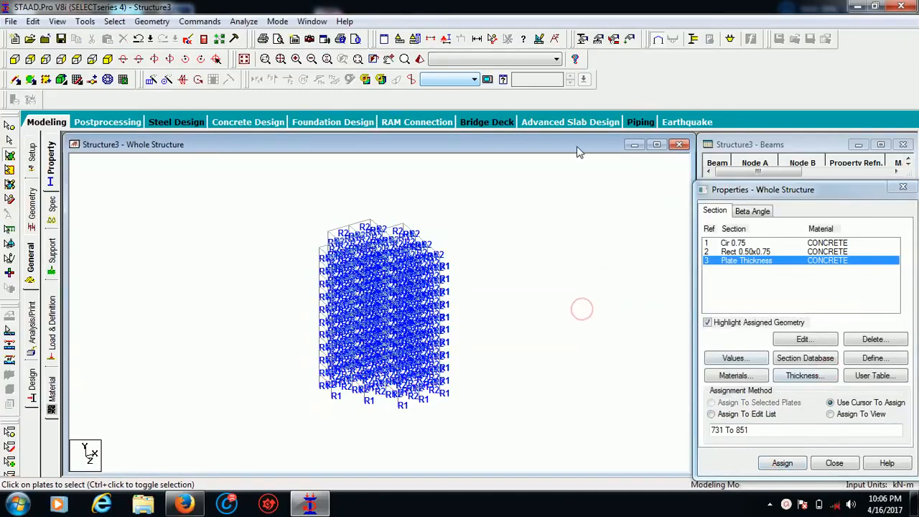
# Render the structure with its slabs in 3D and change the plates' entity colour to grey.
pyautogui.click(420, 60)
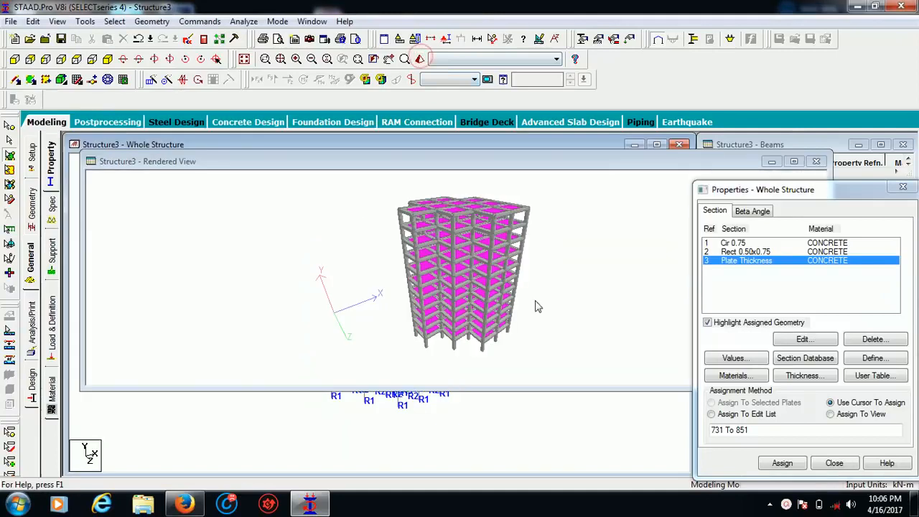
pyautogui.moveTo(552, 232); pyautogui.dragTo(587, 257)
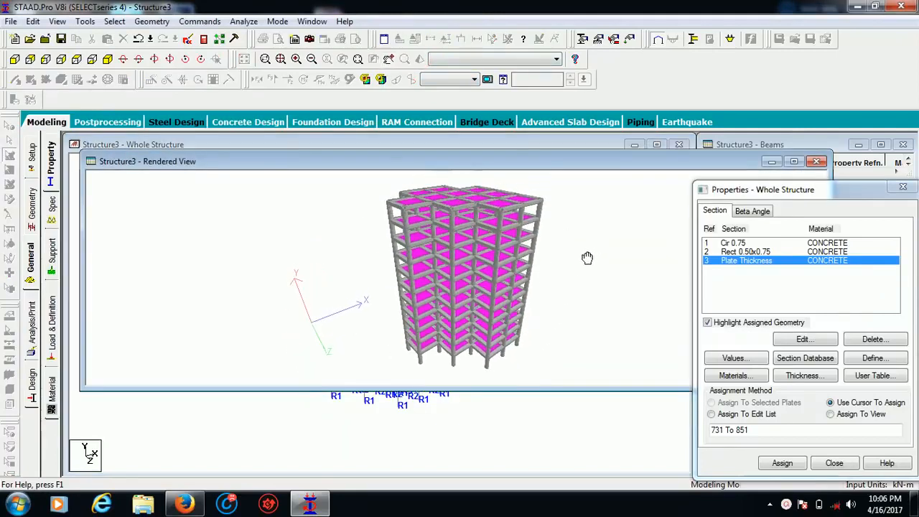
pyautogui.rightClick(367, 257)
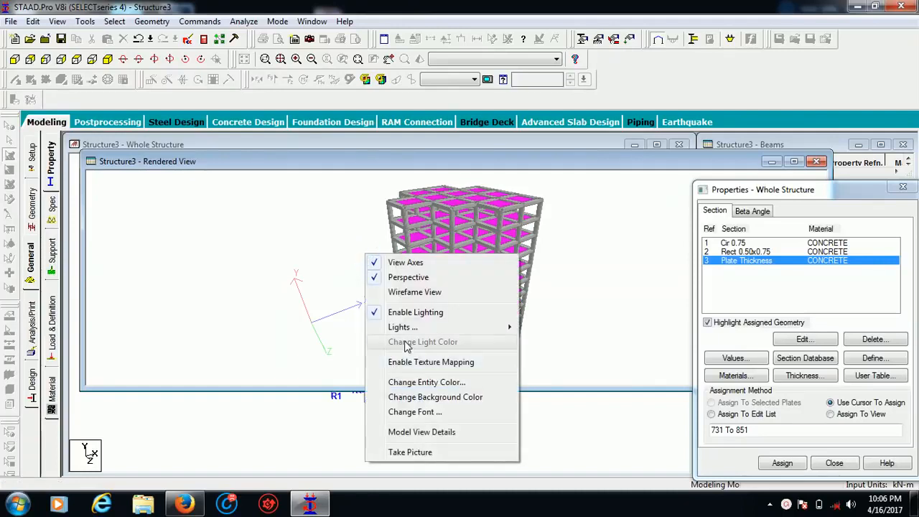
pyautogui.click(429, 381)
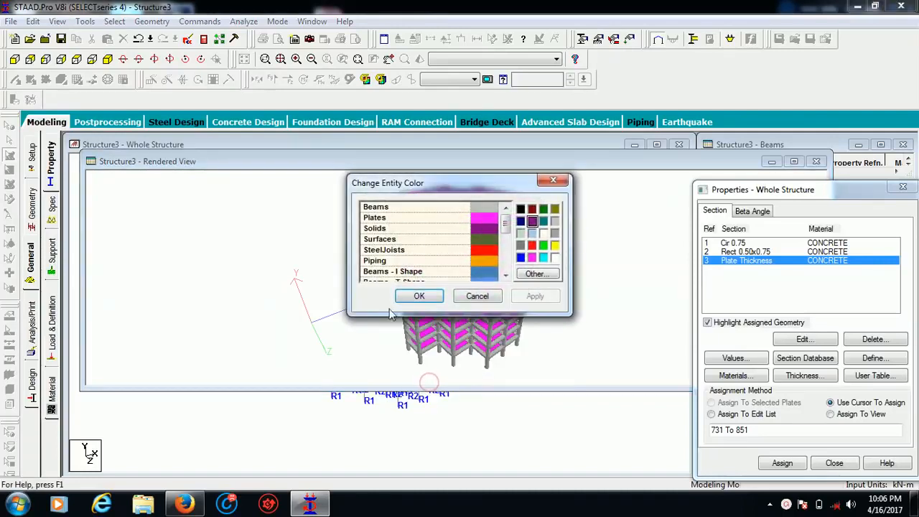
pyautogui.click(477, 219)
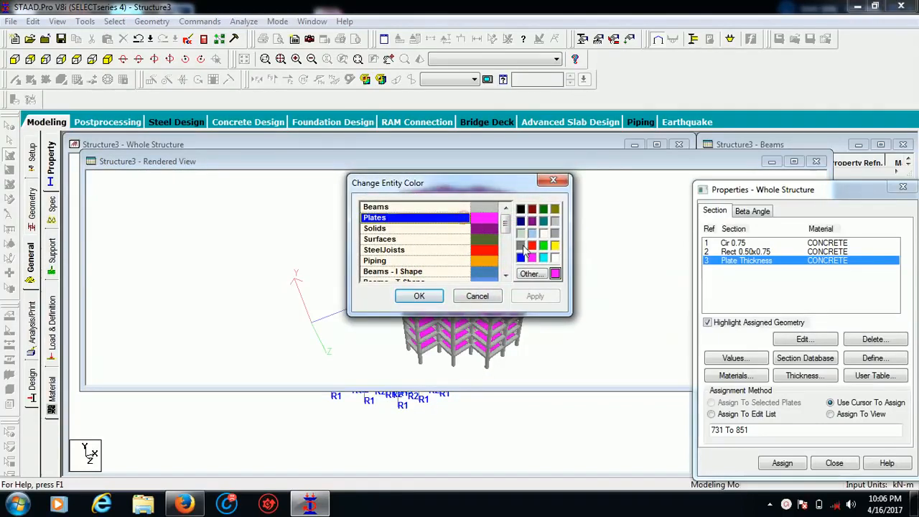
pyautogui.click(554, 235)
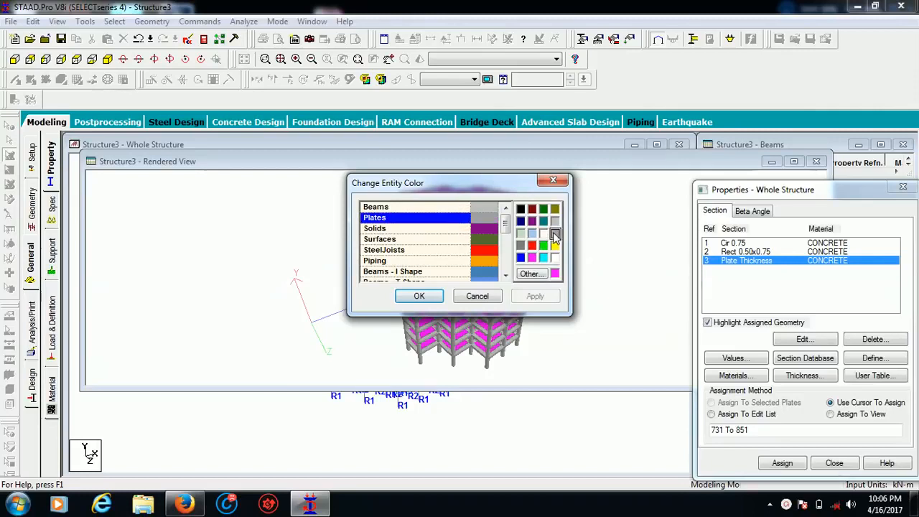
pyautogui.click(419, 296)
# Examine the rendered building with its floor slabs from the front.
pyautogui.click(602, 342)
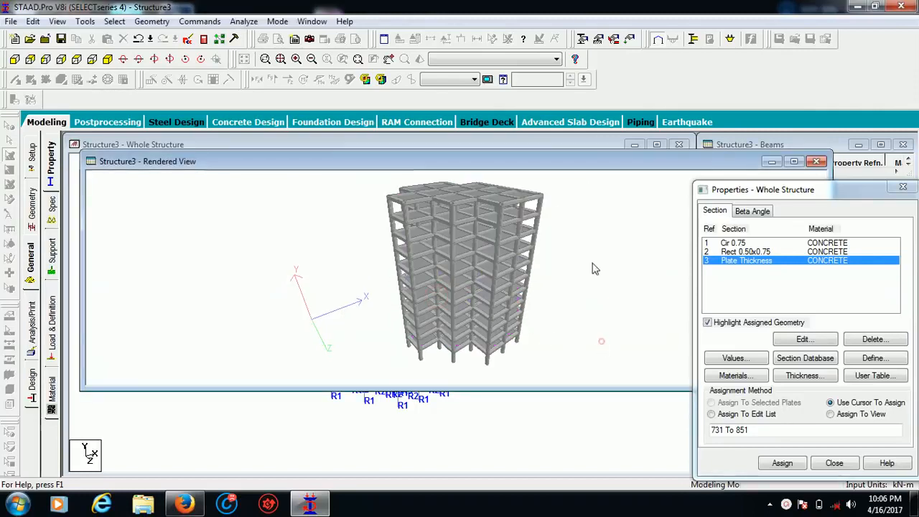
pyautogui.click(13, 60)
pyautogui.click(636, 257)
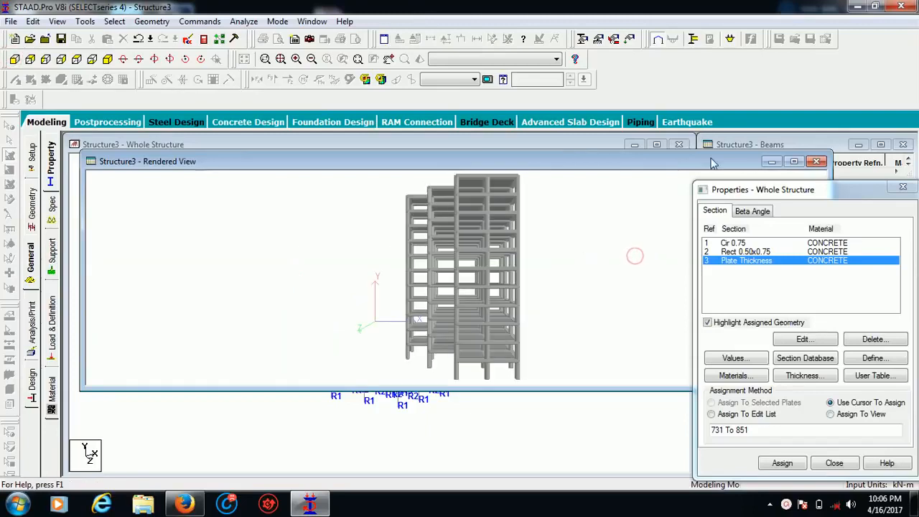
# Close the rendered view and create a fixed support.
pyautogui.click(817, 163)
pyautogui.click(621, 257)
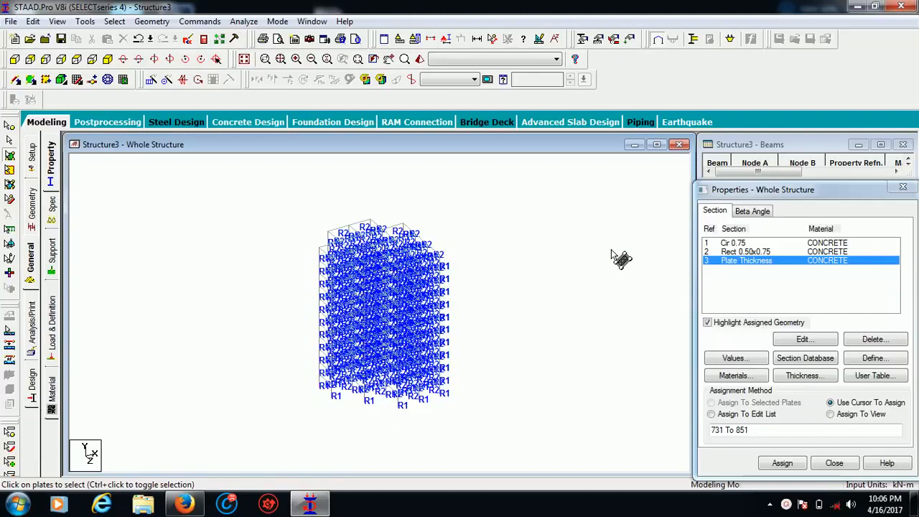
pyautogui.click(52, 251)
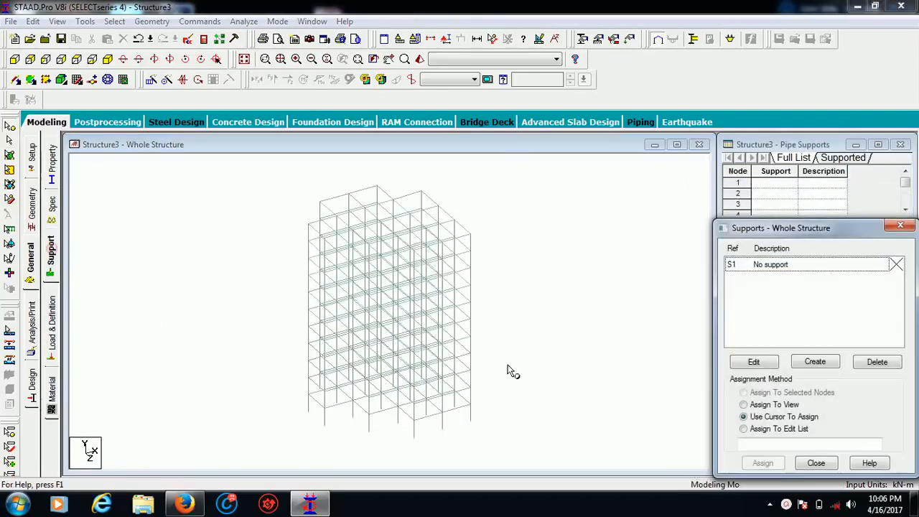
pyautogui.click(811, 362)
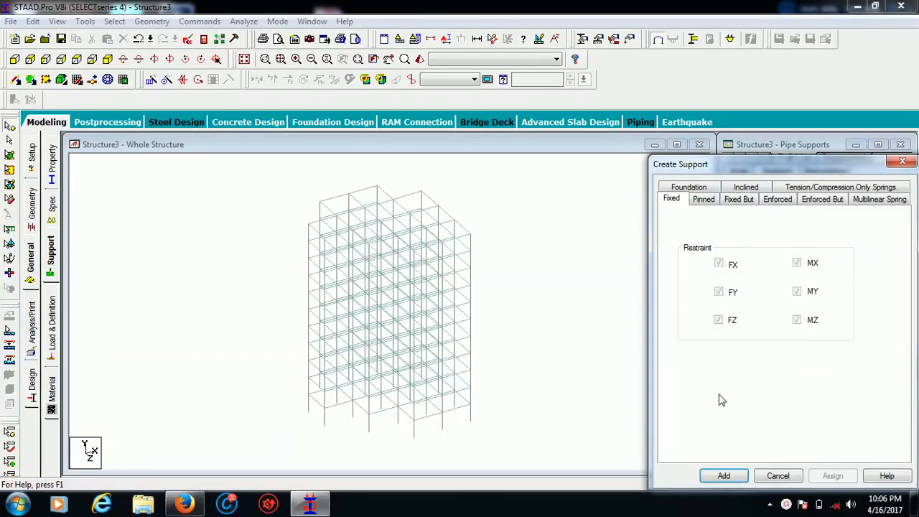
pyautogui.click(725, 474)
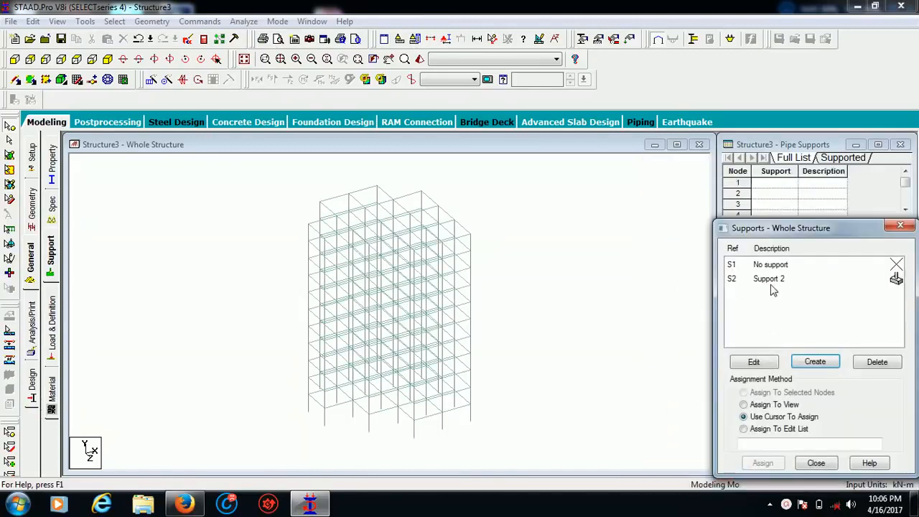
# Select all nodes at the column bases in the front view and assign the fixed support to them.
pyautogui.click(771, 284)
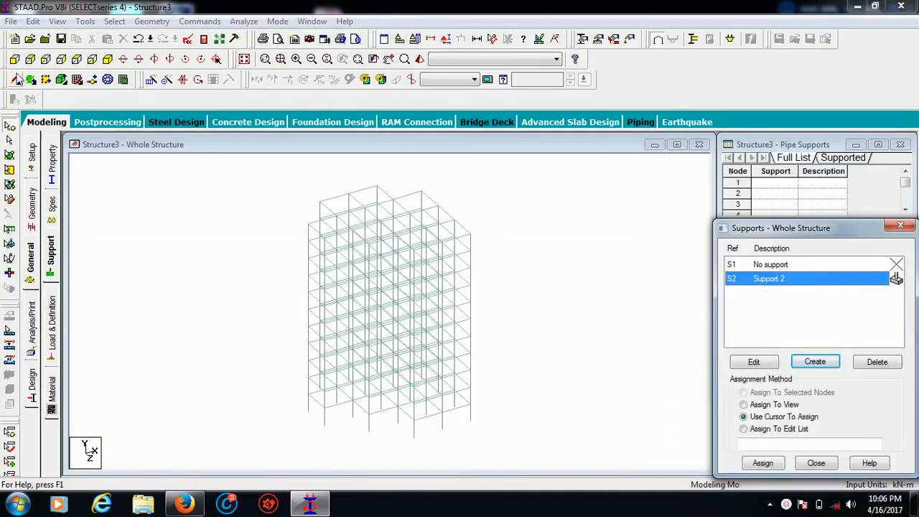
pyautogui.click(14, 59)
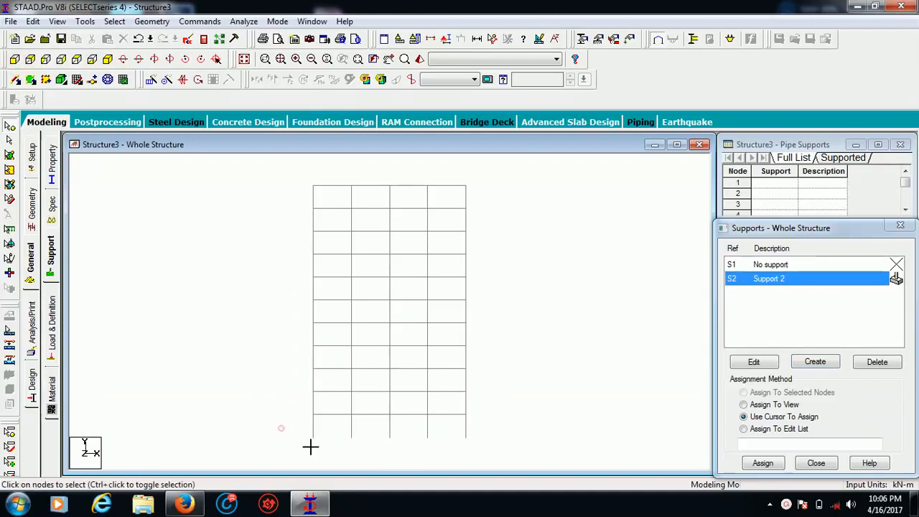
pyautogui.moveTo(280, 428); pyautogui.dragTo(490, 461)
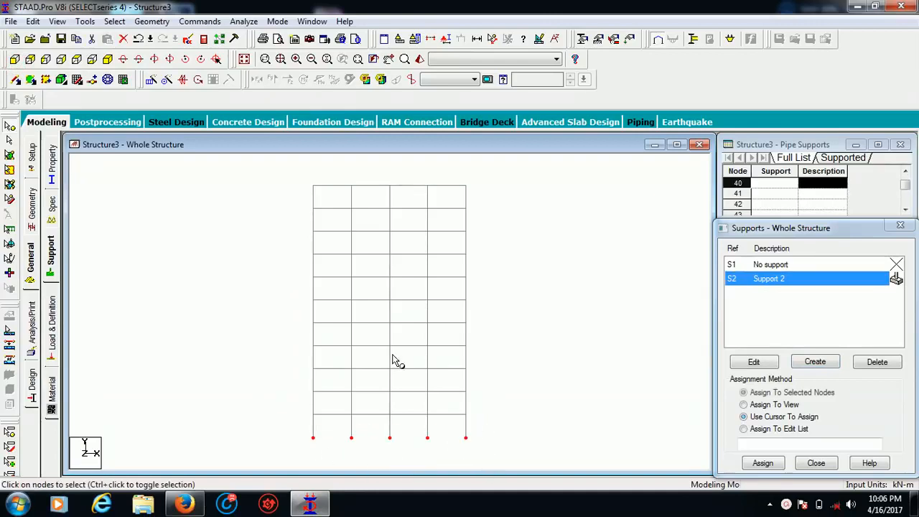
pyautogui.click(108, 59)
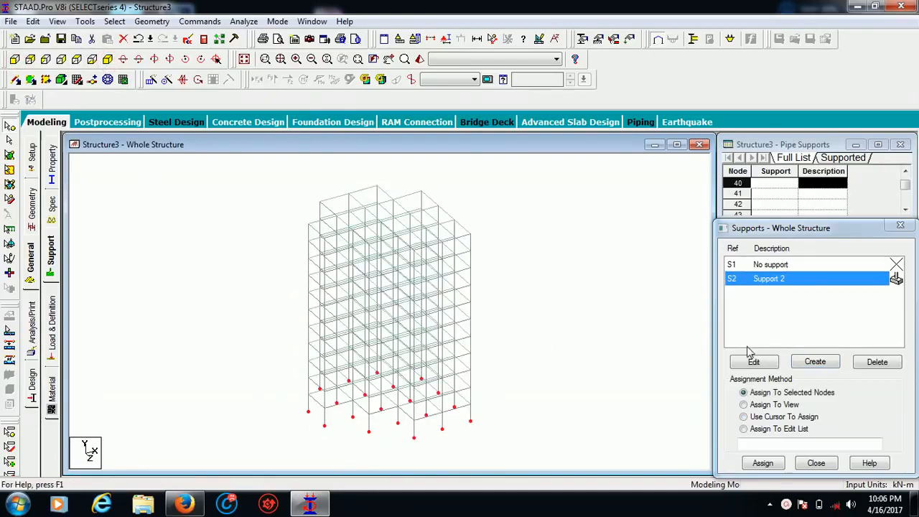
pyautogui.click(762, 463)
pyautogui.click(758, 384)
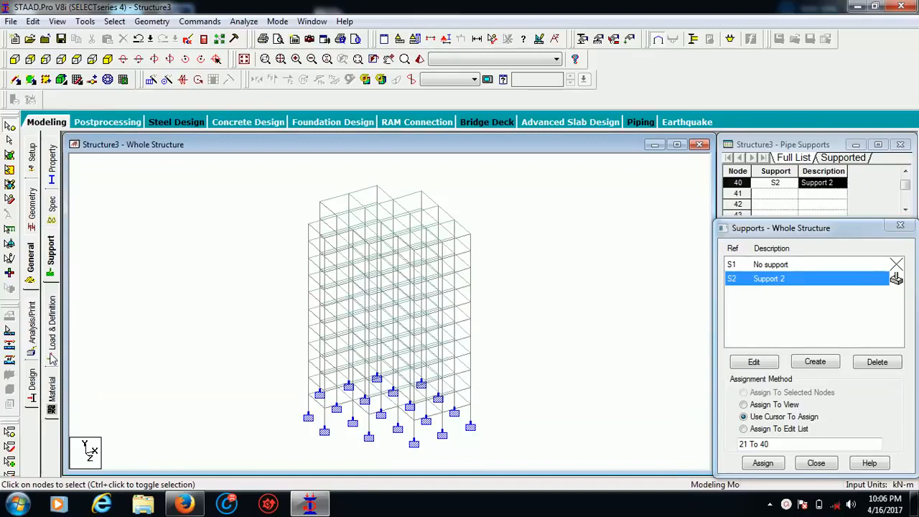
# Add primary load case 1 titled DL with the loading type Dead.
pyautogui.click(52, 337)
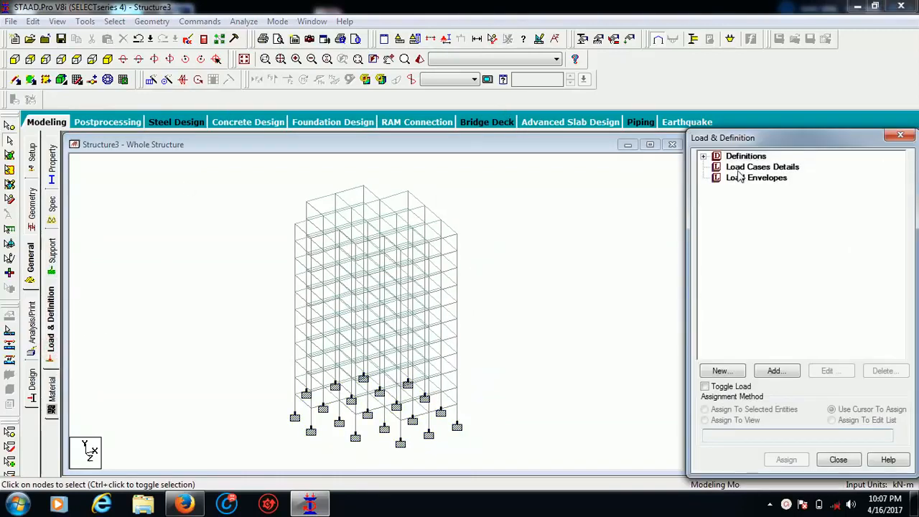
pyautogui.click(739, 168)
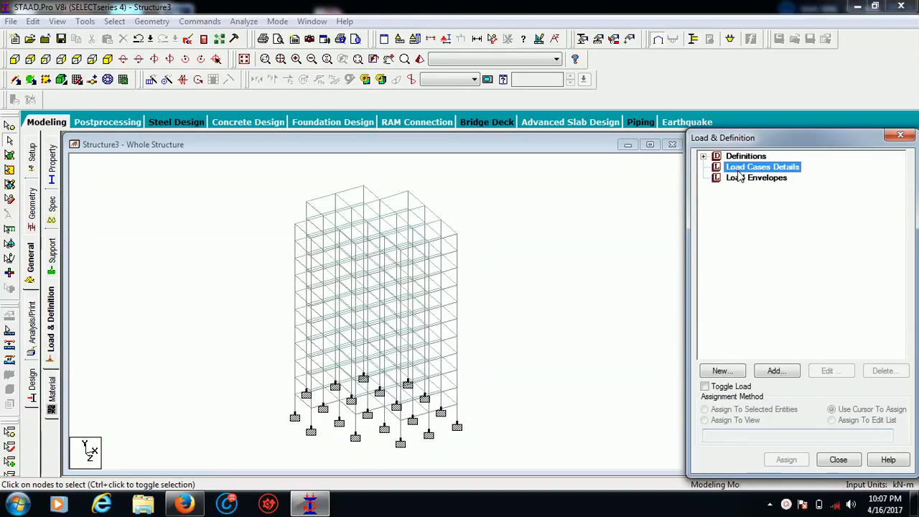
pyautogui.click(772, 369)
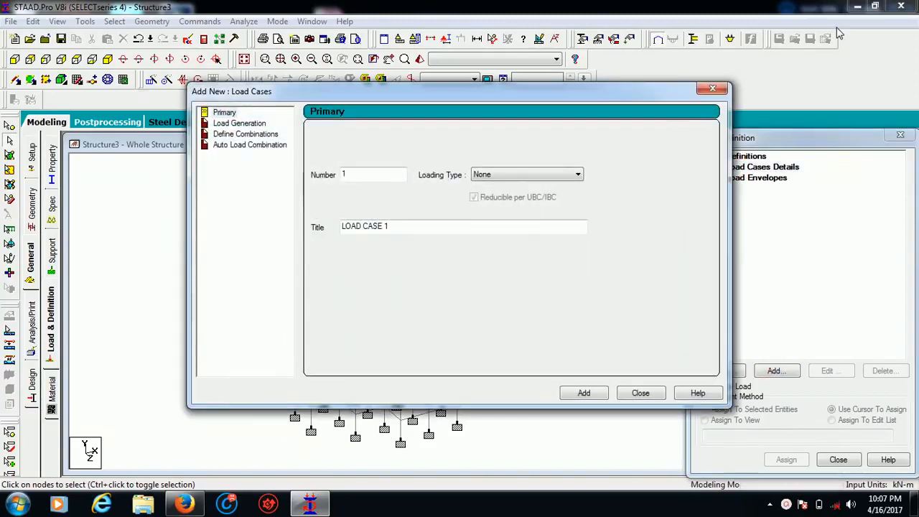
pyautogui.tripleClick(439, 230)
pyautogui.write('DL')
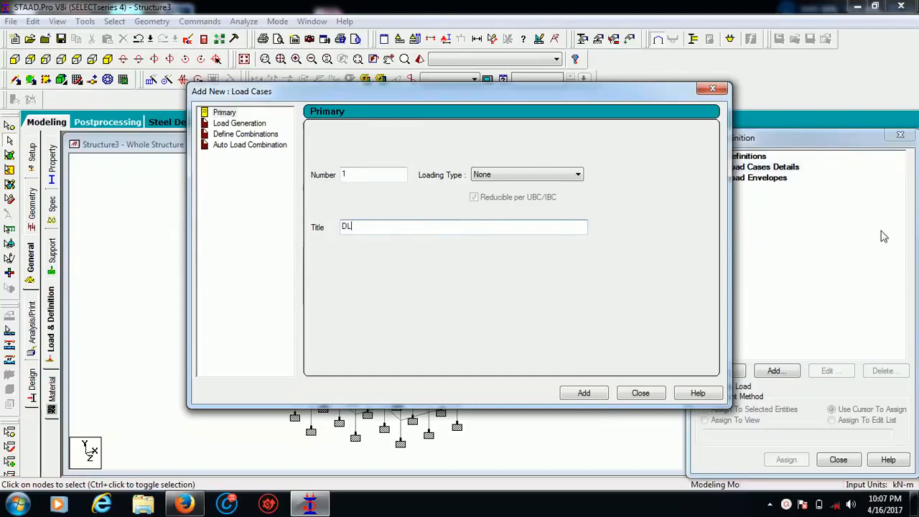
pyautogui.click(502, 180)
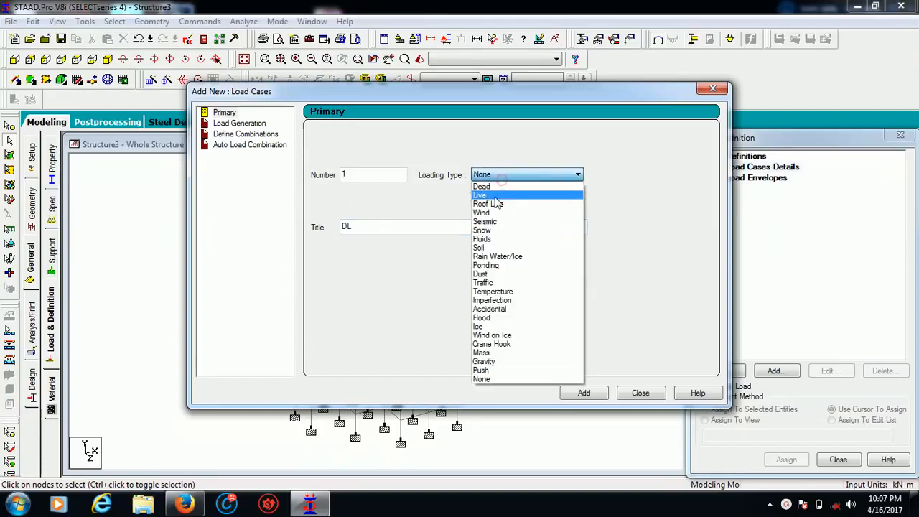
pyautogui.click(494, 188)
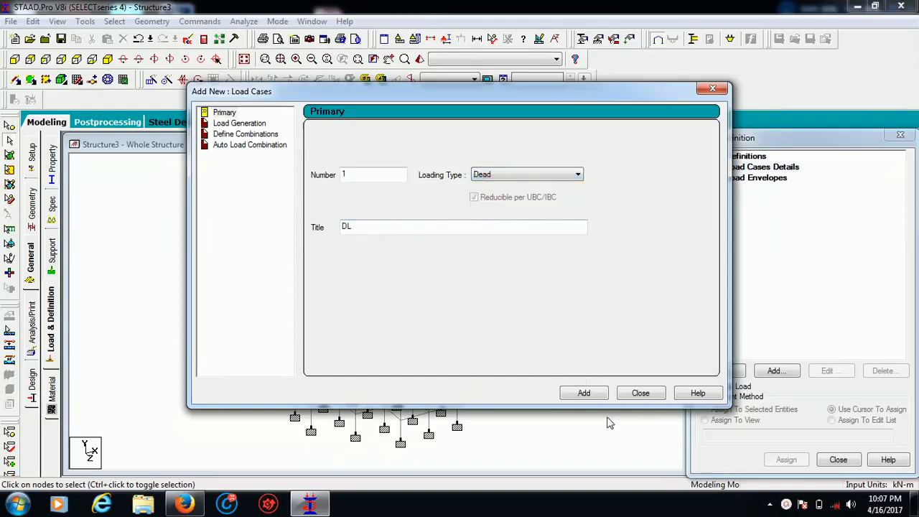
pyautogui.click(584, 394)
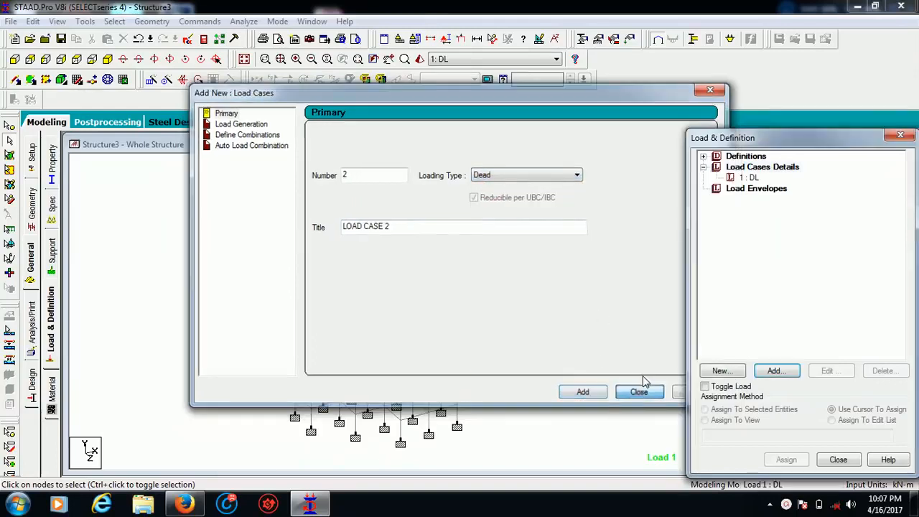
pyautogui.click(640, 392)
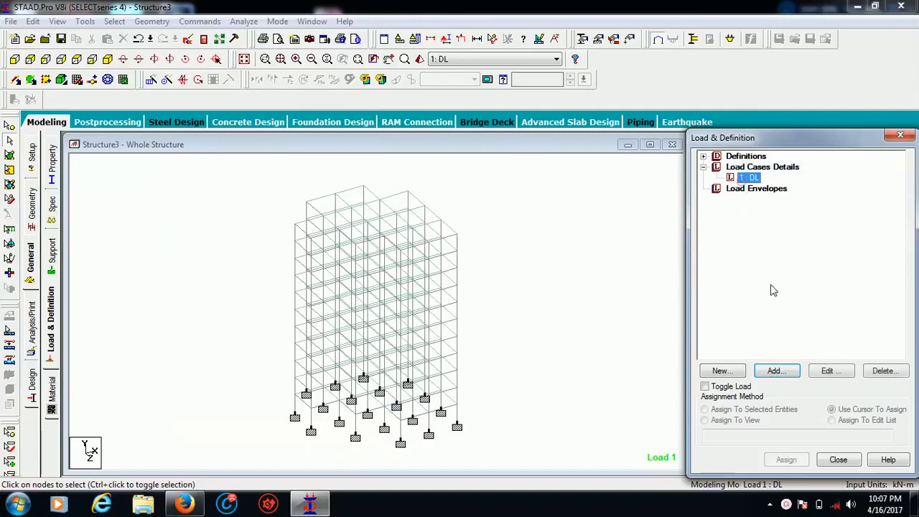
# Add a selfweight load in the Y direction with factor -1 to the DL load case.
pyautogui.click(776, 370)
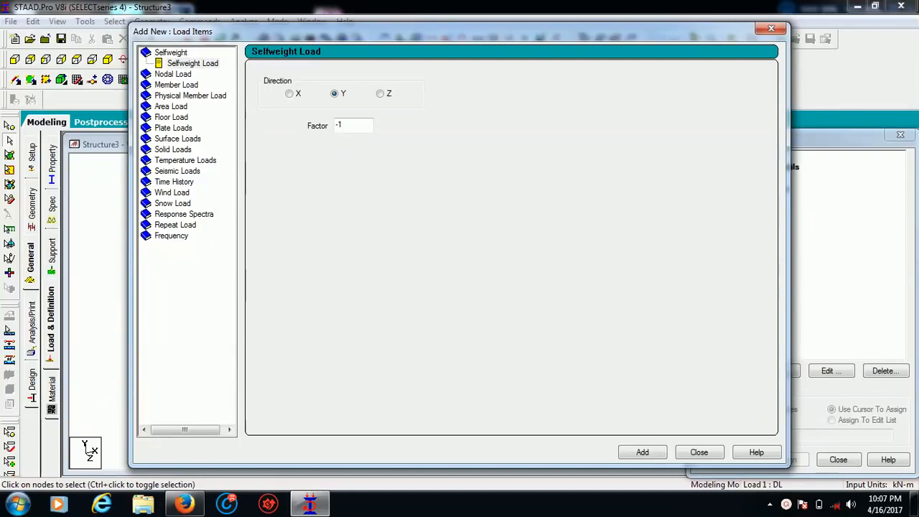
pyautogui.click(627, 455)
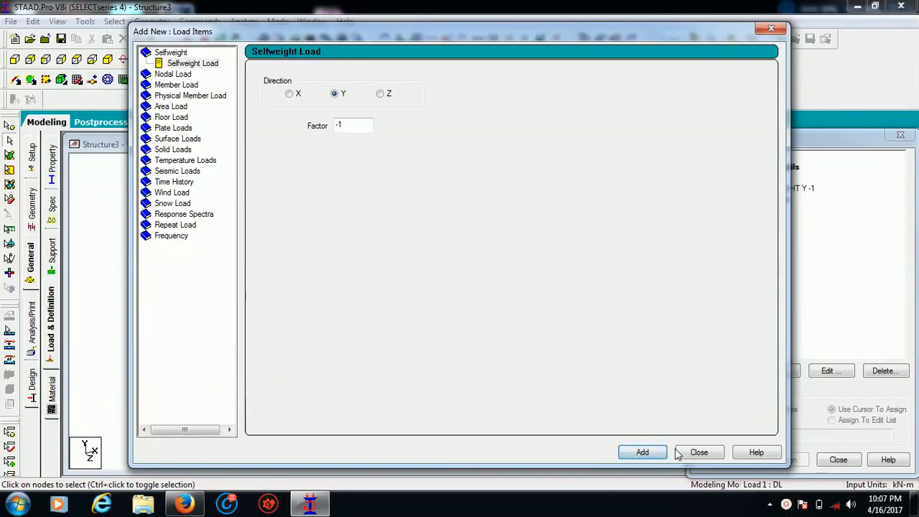
pyautogui.click(695, 450)
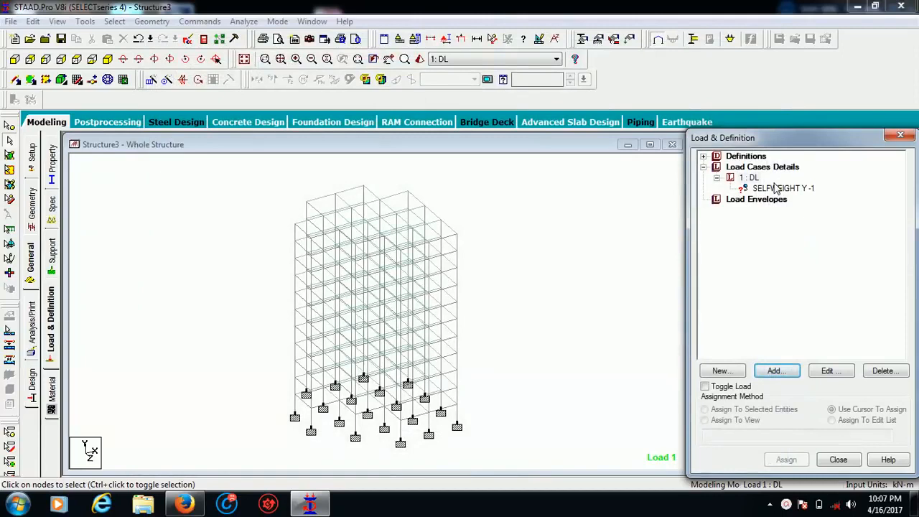
# Assign the selfweight load to the whole structure using the Assign To View method.
pyautogui.click(775, 185)
pyautogui.click(774, 199)
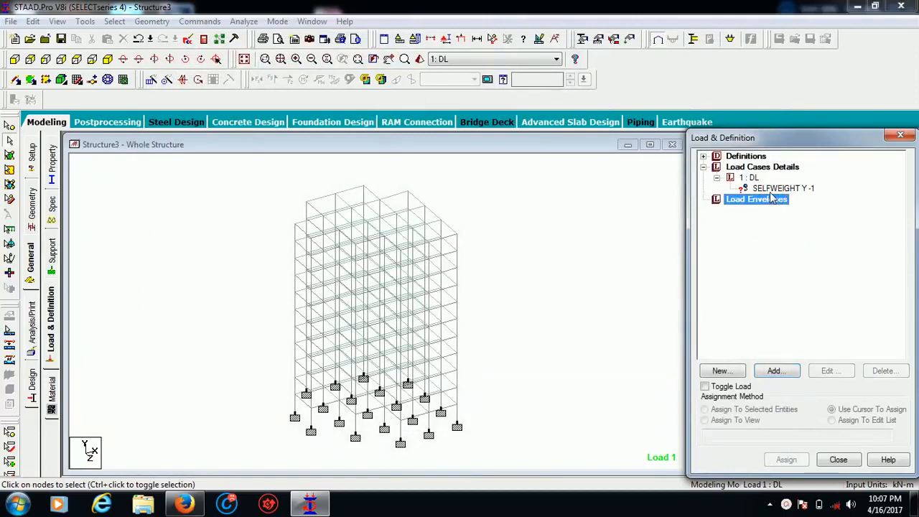
pyautogui.click(773, 189)
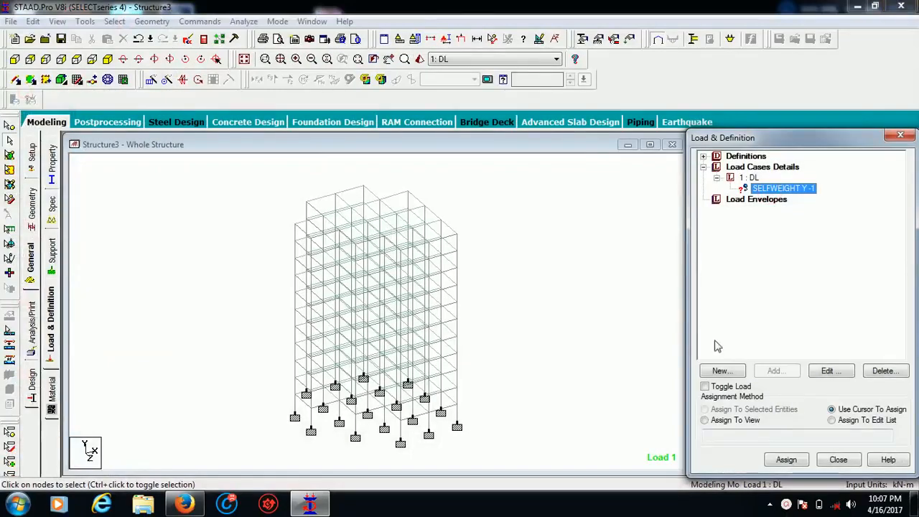
pyautogui.click(727, 422)
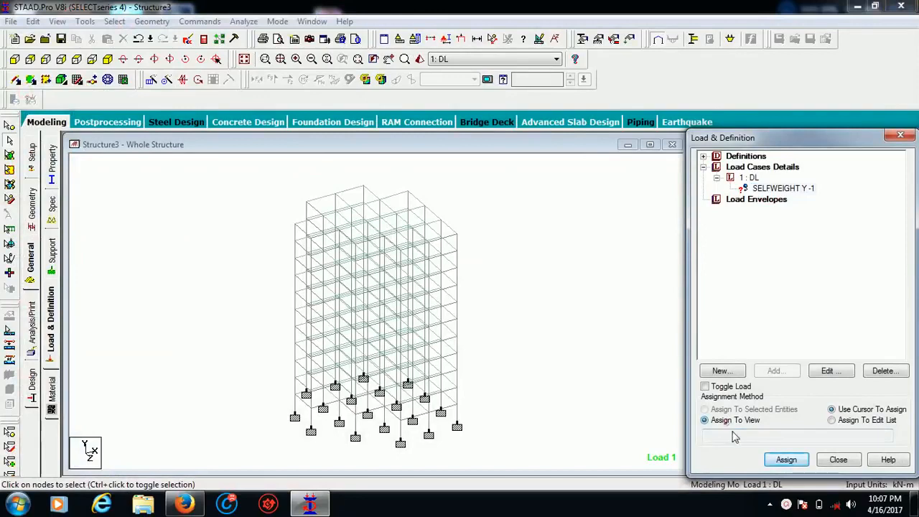
pyautogui.click(786, 459)
pyautogui.click(811, 343)
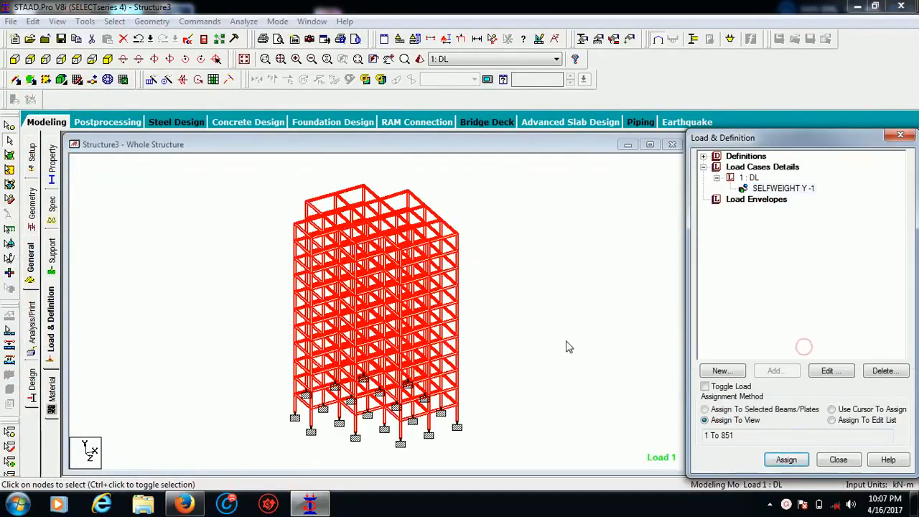
pyautogui.click(565, 340)
# Add a uniform force member load of -5 kN/m in the GY direction to the DL load case.
pyautogui.click(750, 177)
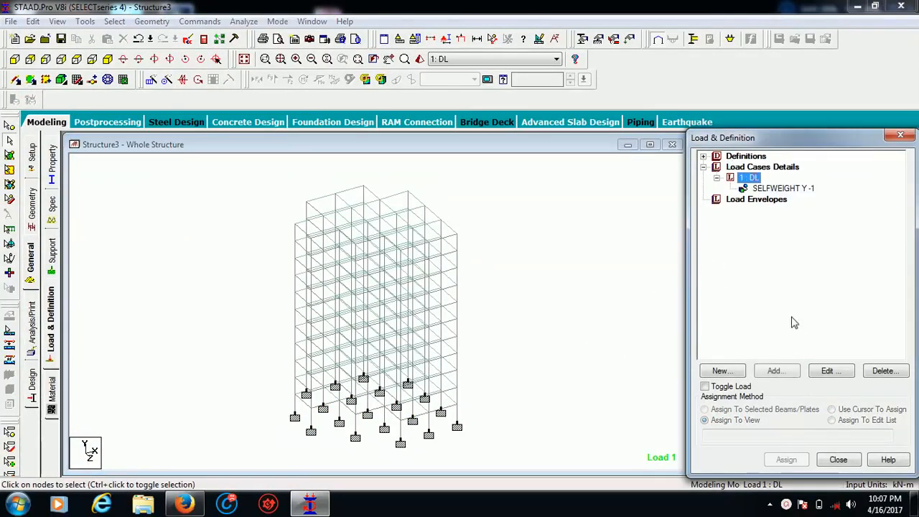
pyautogui.click(773, 371)
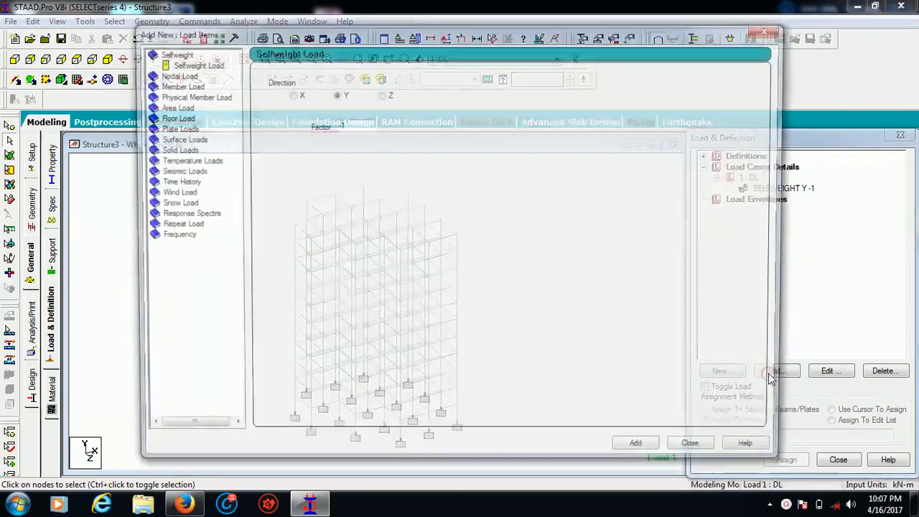
pyautogui.click(183, 87)
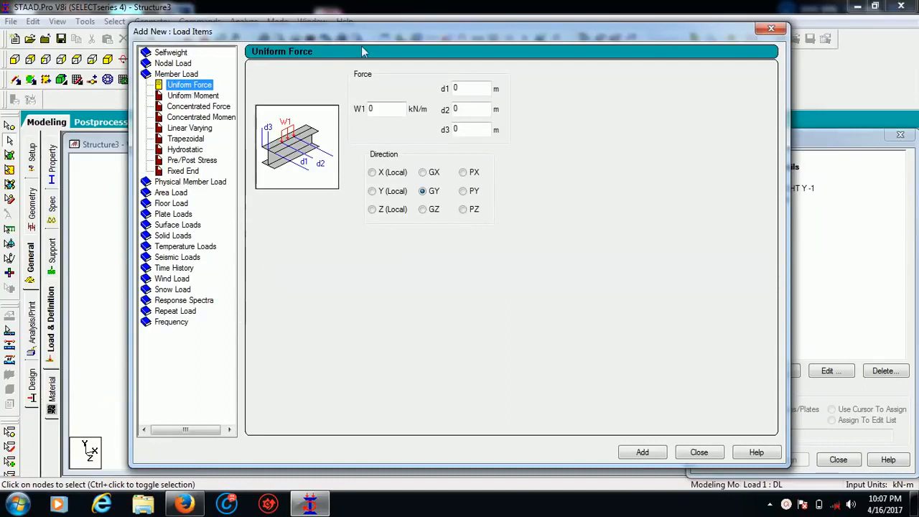
pyautogui.doubleClick(367, 110)
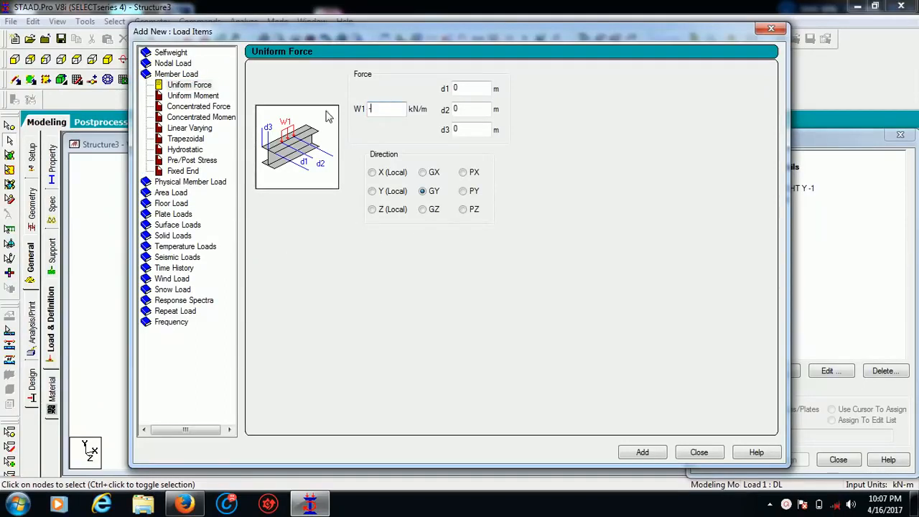
pyautogui.write('-5')
pyautogui.click(642, 452)
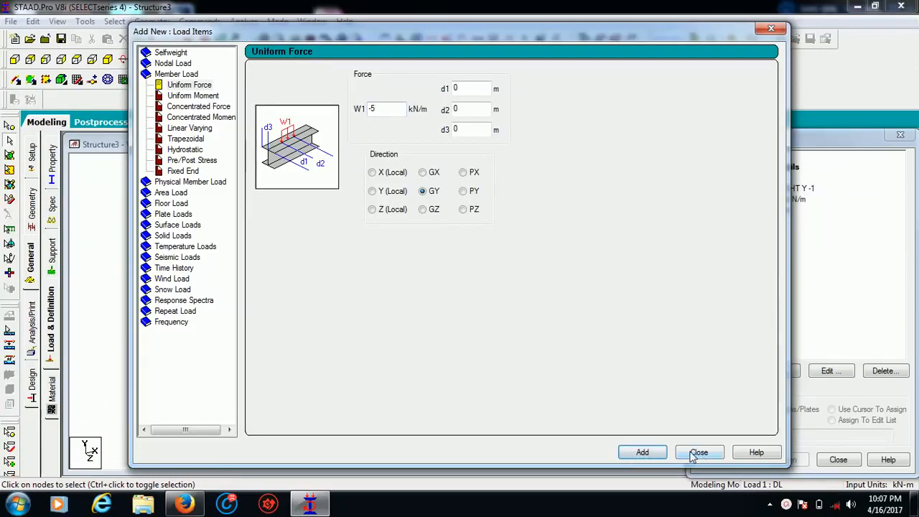
pyautogui.moveTo(647, 28); pyautogui.dragTo(549, 35)
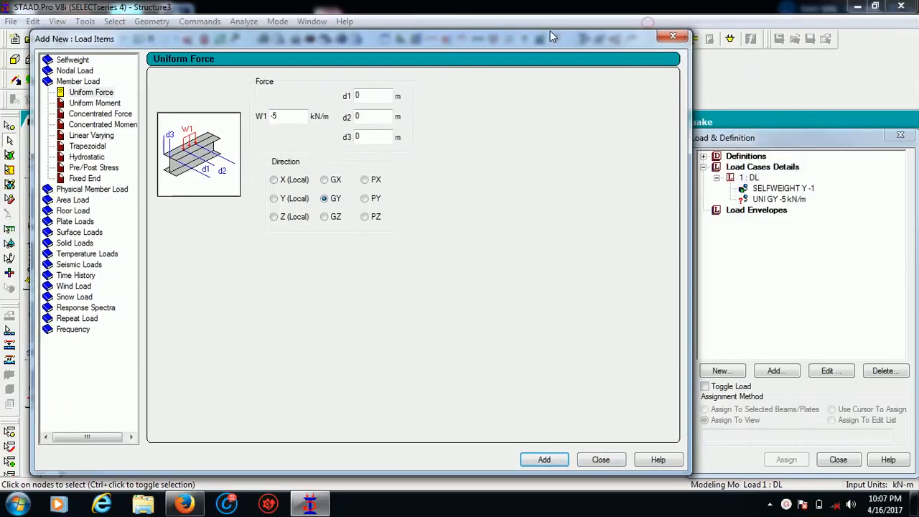
pyautogui.click(598, 458)
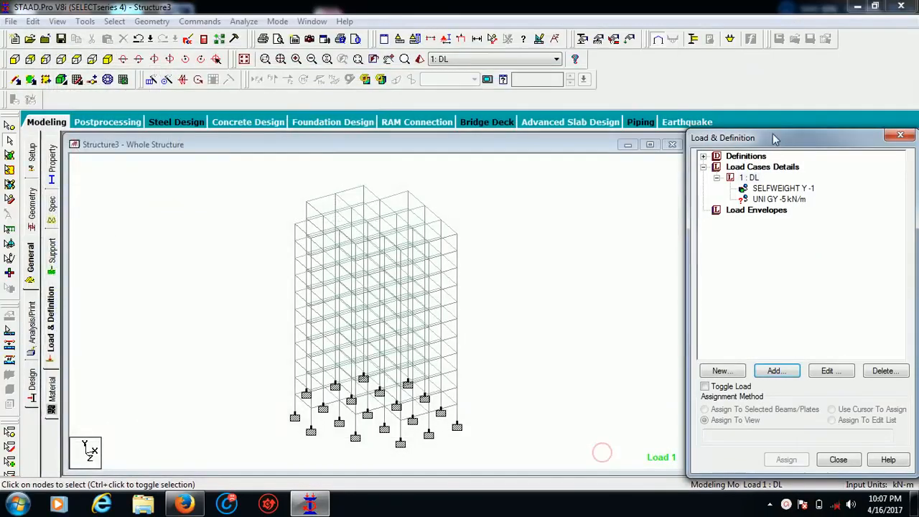
# Assign the -5 kN/m uniform GY member load to all beams parallel to X and Z using Assign To Selected Beams.
pyautogui.click(765, 201)
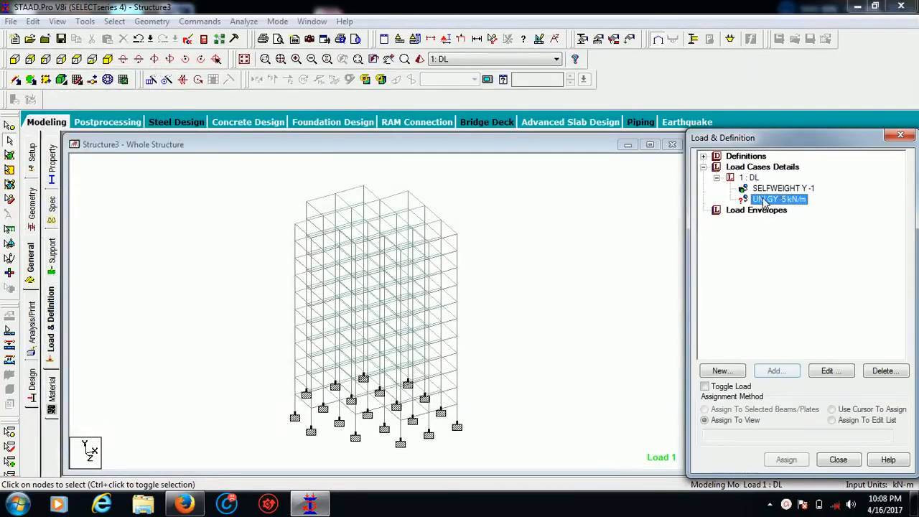
pyautogui.click(114, 21)
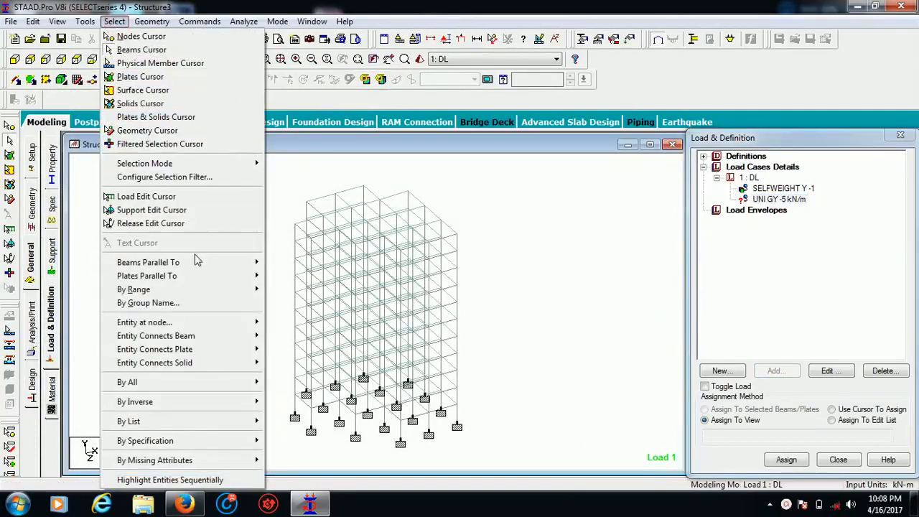
pyautogui.moveTo(198, 265)
pyautogui.click(278, 264)
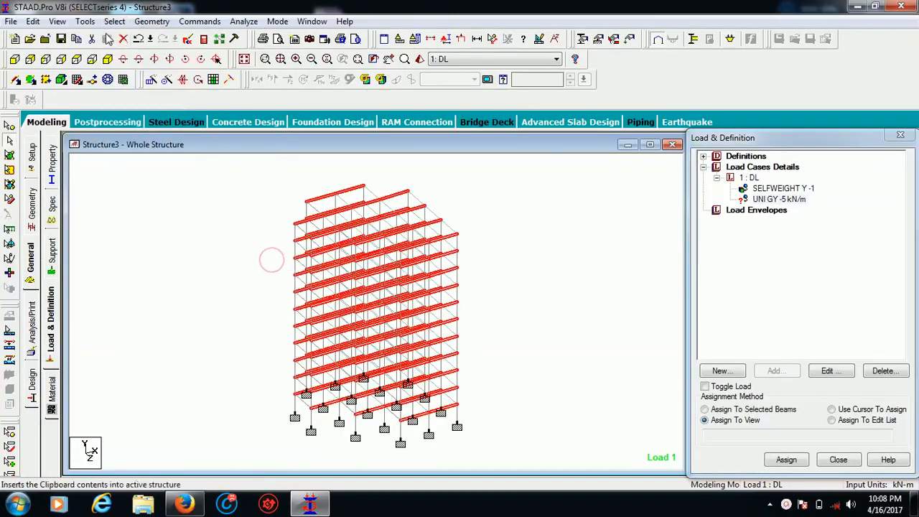
pyautogui.click(114, 21)
pyautogui.moveTo(175, 264)
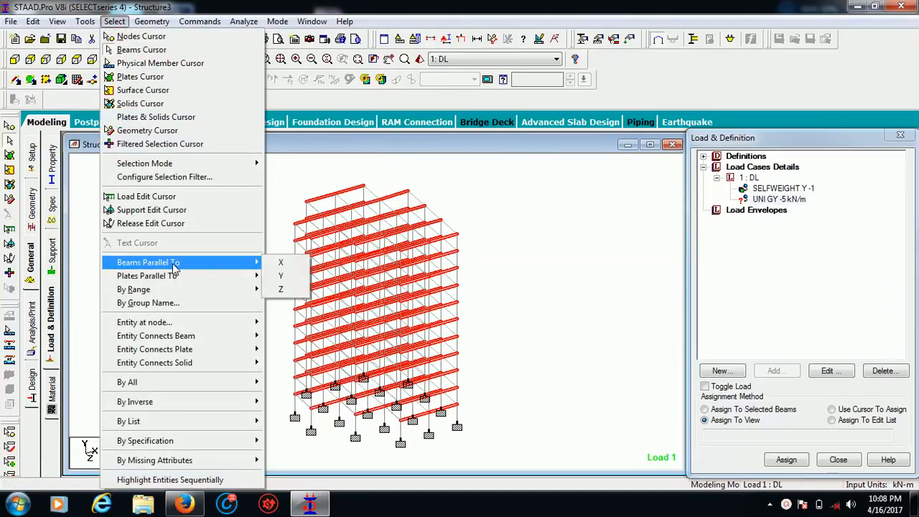
pyautogui.click(279, 291)
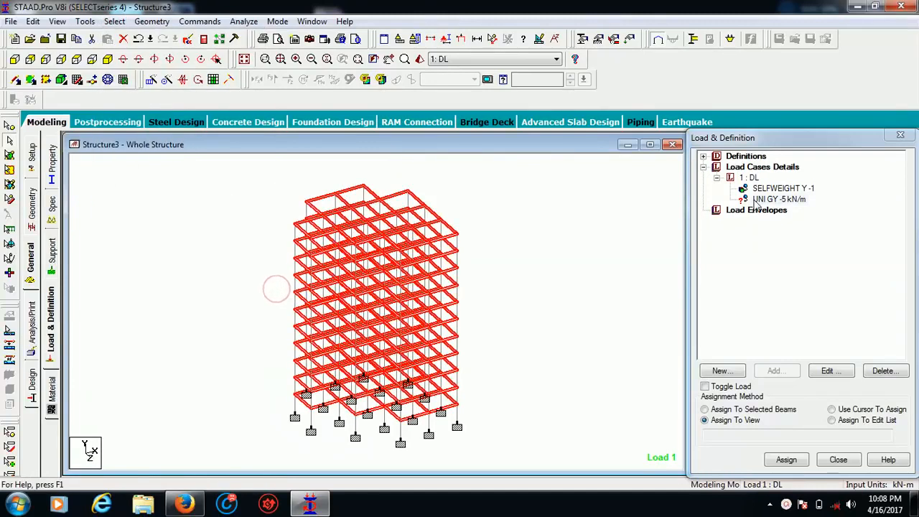
pyautogui.click(728, 409)
pyautogui.click(785, 459)
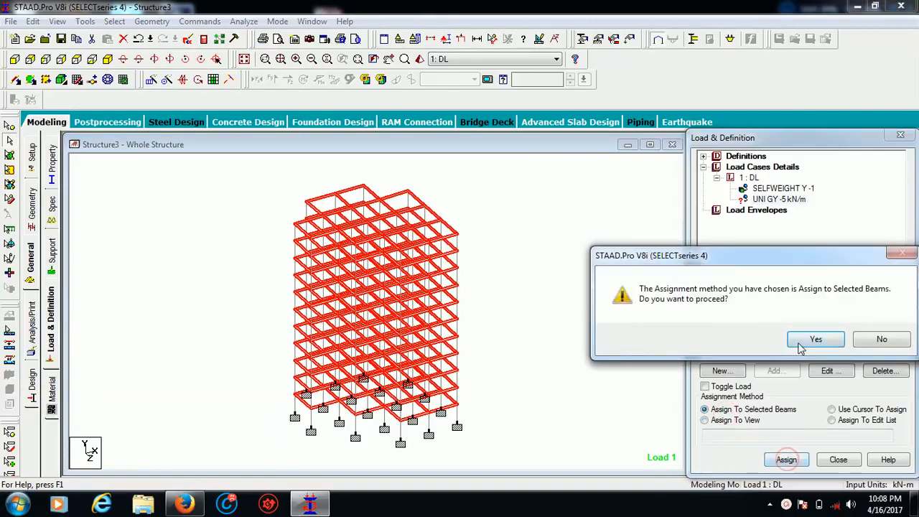
pyautogui.click(813, 338)
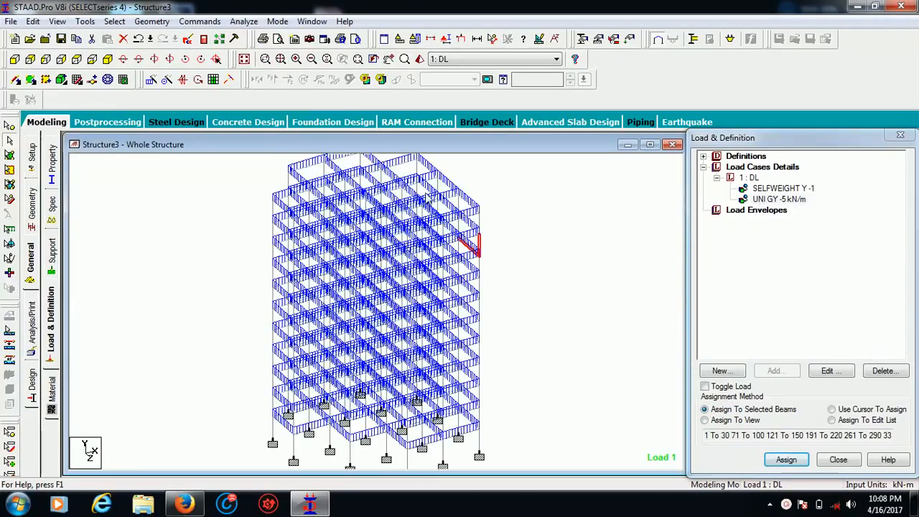
pyautogui.scroll(5, 464, 205)
pyautogui.scroll(3, 407, 224)
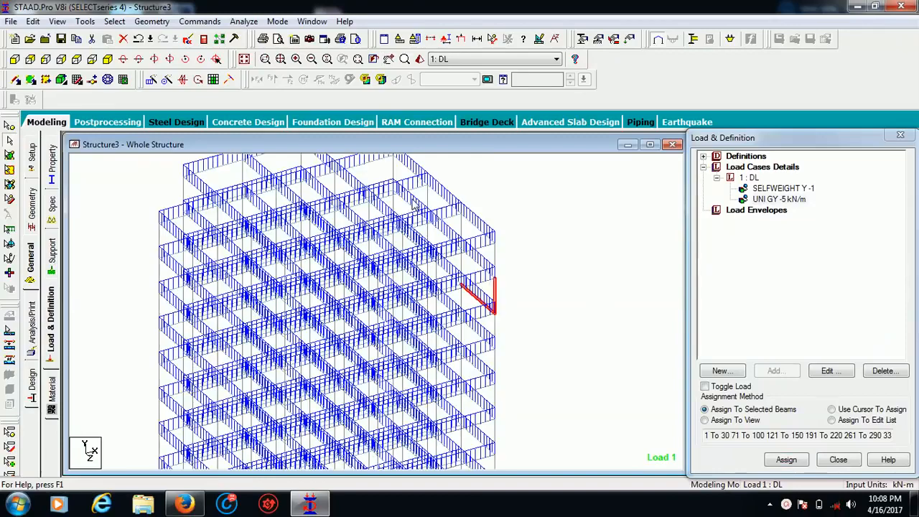
pyautogui.scroll(-3, 486, 207)
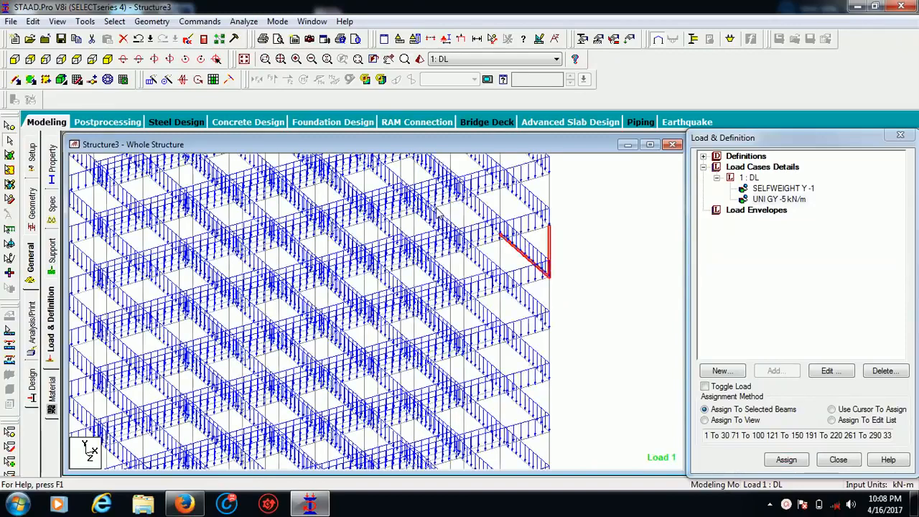
pyautogui.scroll(-4, 550, 220)
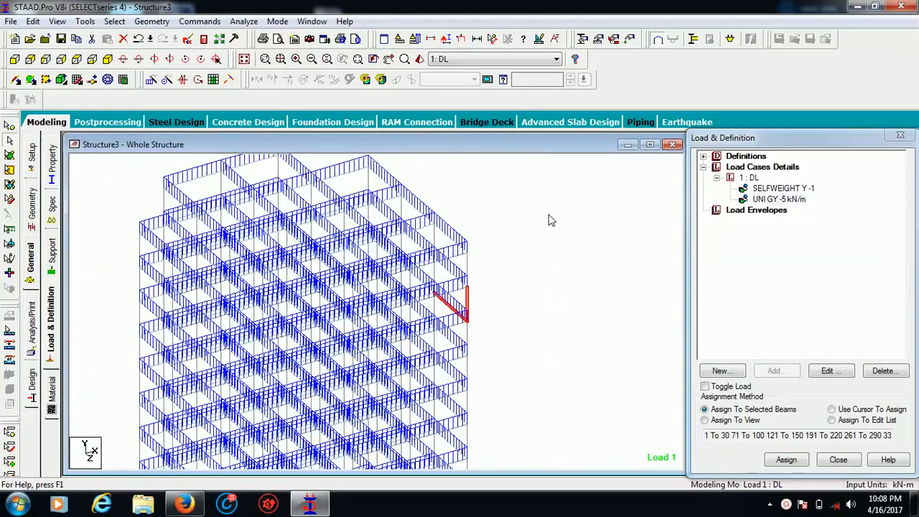
pyautogui.moveTo(570, 276); pyautogui.dragTo(615, 218, button='middle')
pyautogui.scroll(-1, 603, 218)
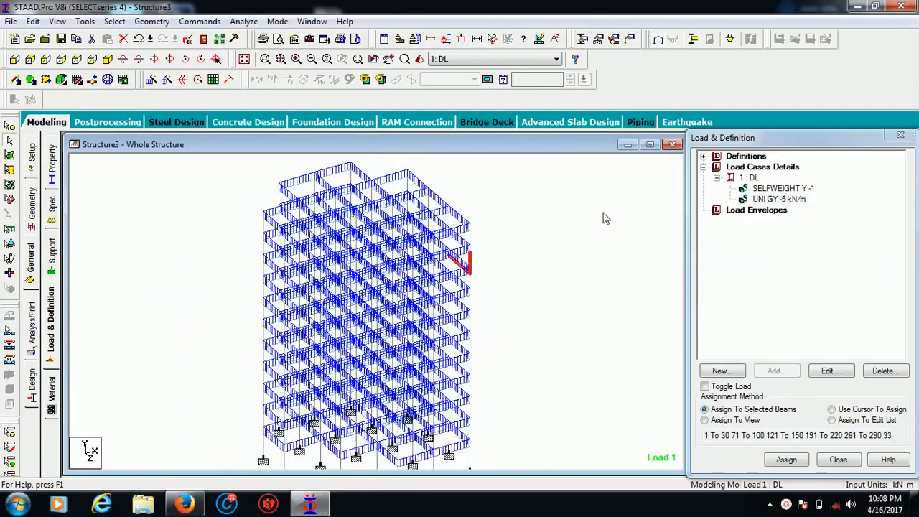
pyautogui.click(751, 178)
pyautogui.click(772, 370)
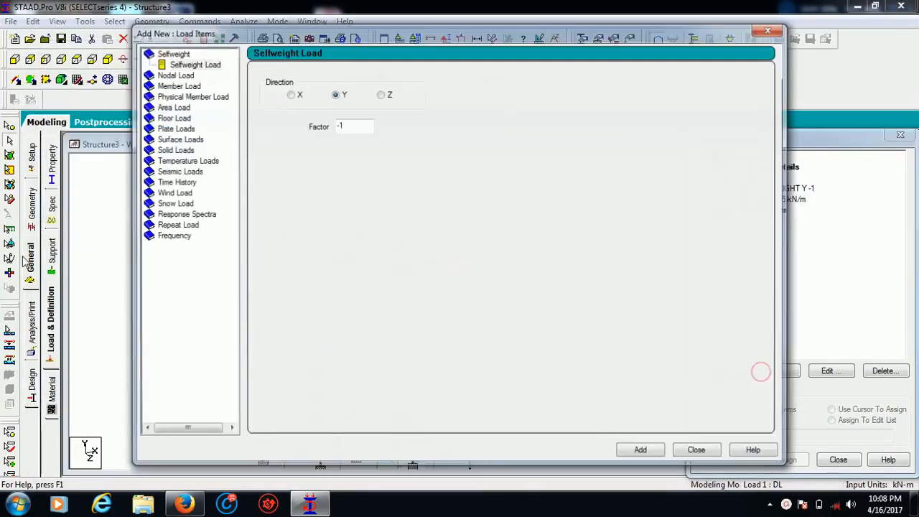
pyautogui.click(170, 129)
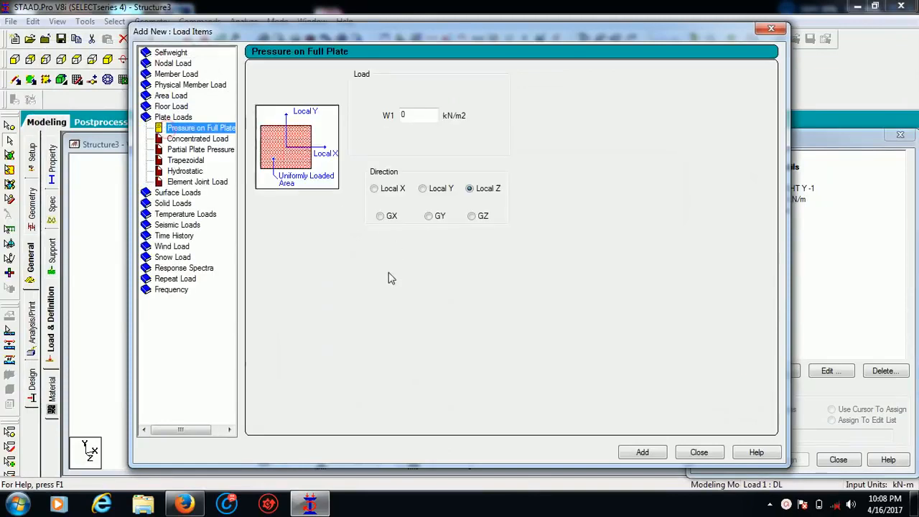
pyautogui.click(178, 107)
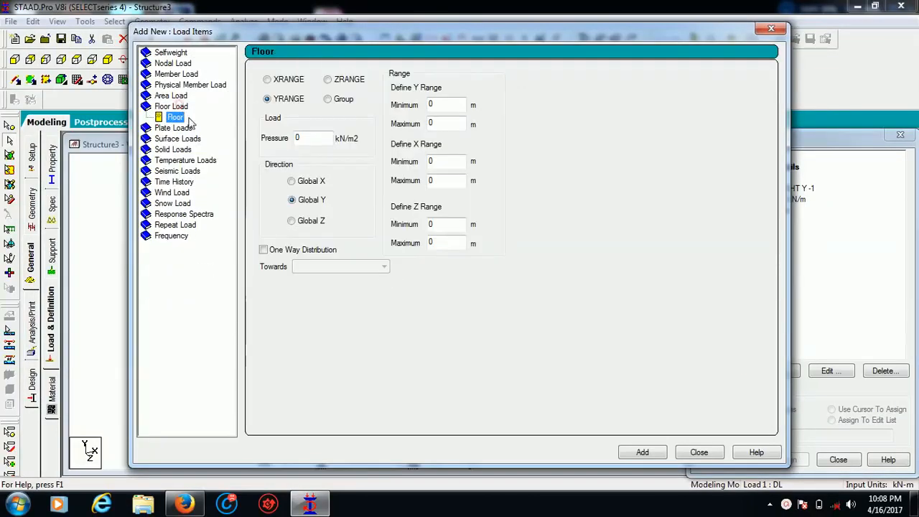
pyautogui.doubleClick(301, 141)
pyautogui.write('-5')
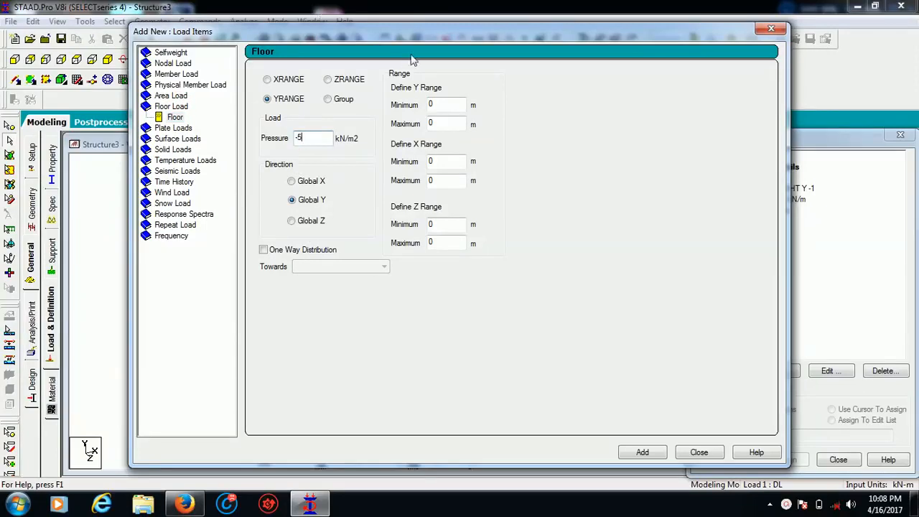
pyautogui.doubleClick(439, 122)
pyautogui.click(761, 32)
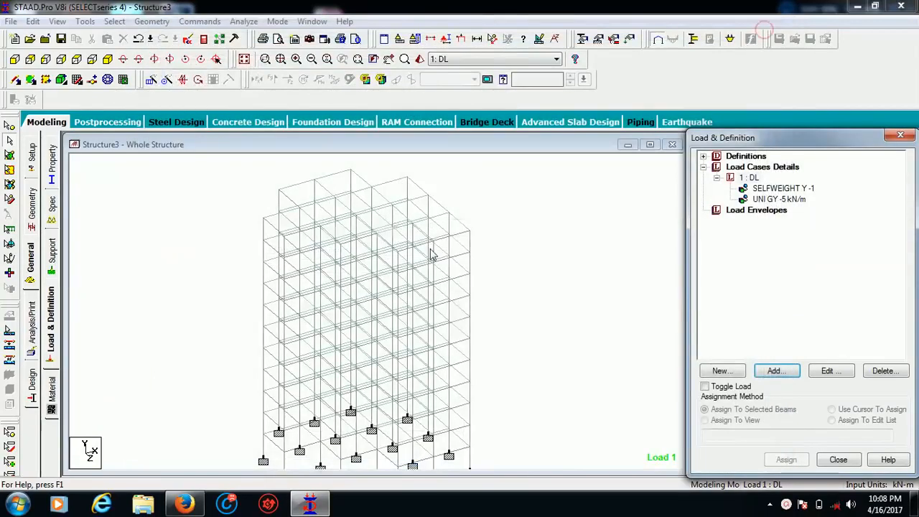
# Measure the frame's overall height from a base support node to the top node in front view, and return to the isometric view.
pyautogui.click(14, 61)
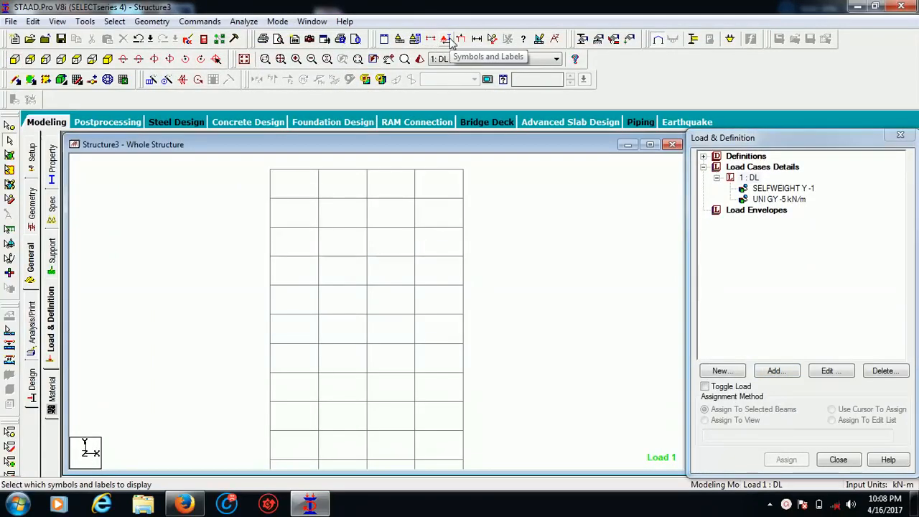
pyautogui.click(497, 38)
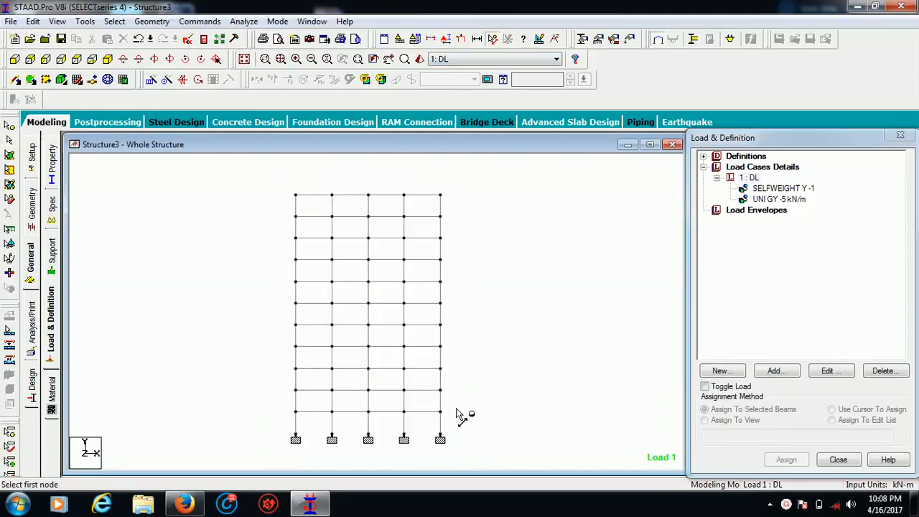
pyautogui.click(441, 438)
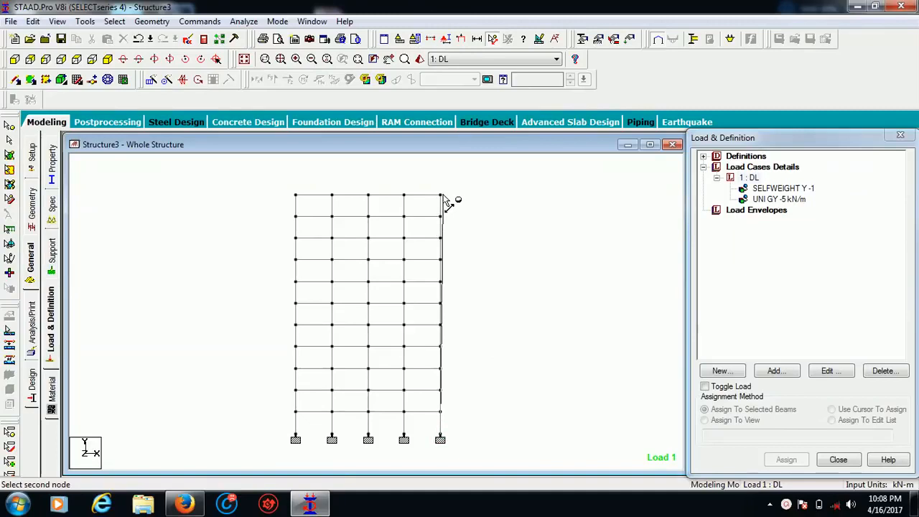
pyautogui.click(441, 195)
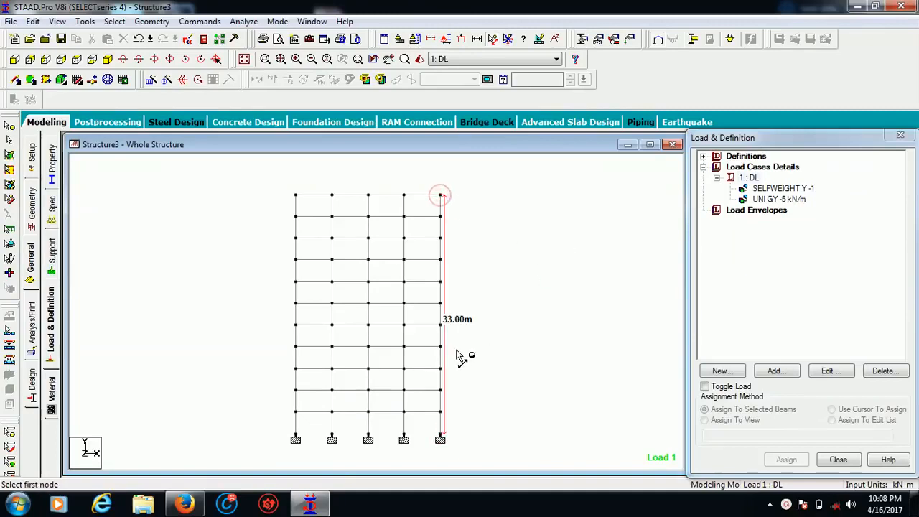
pyautogui.scroll(2, 457, 357)
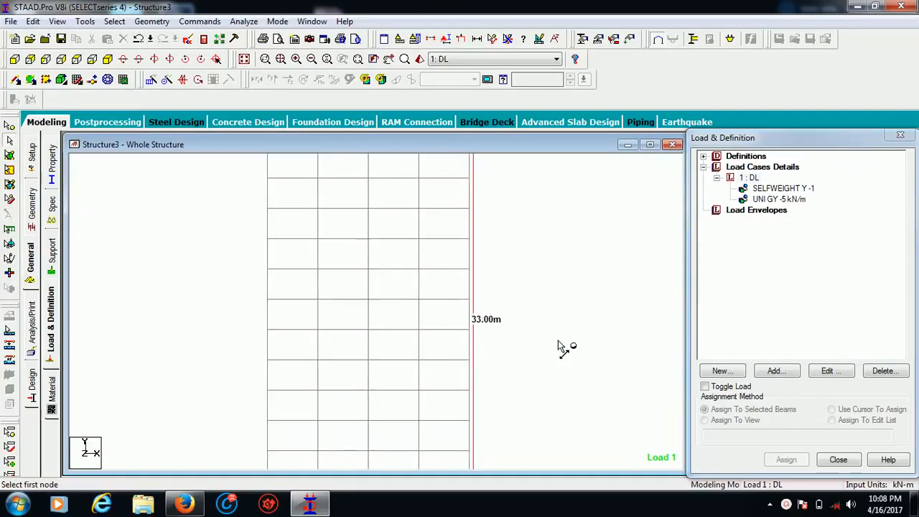
pyautogui.scroll(-4, 560, 348)
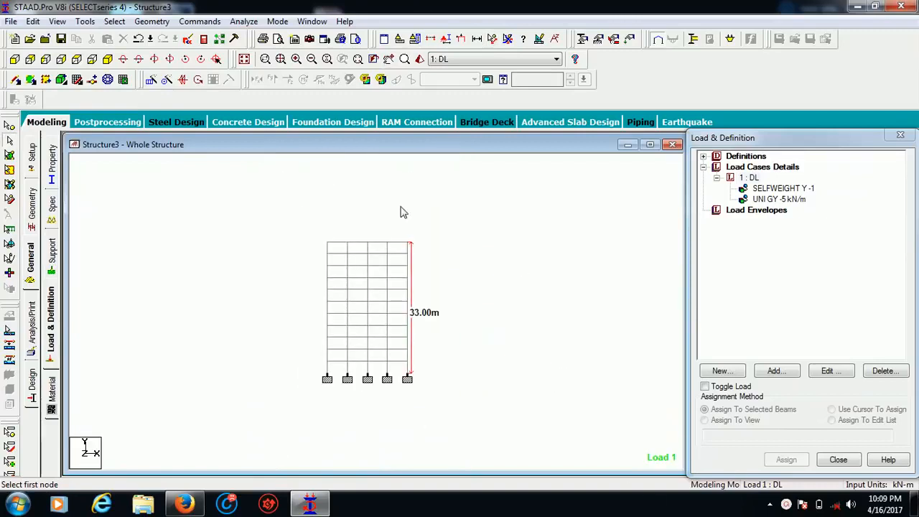
pyautogui.click(108, 59)
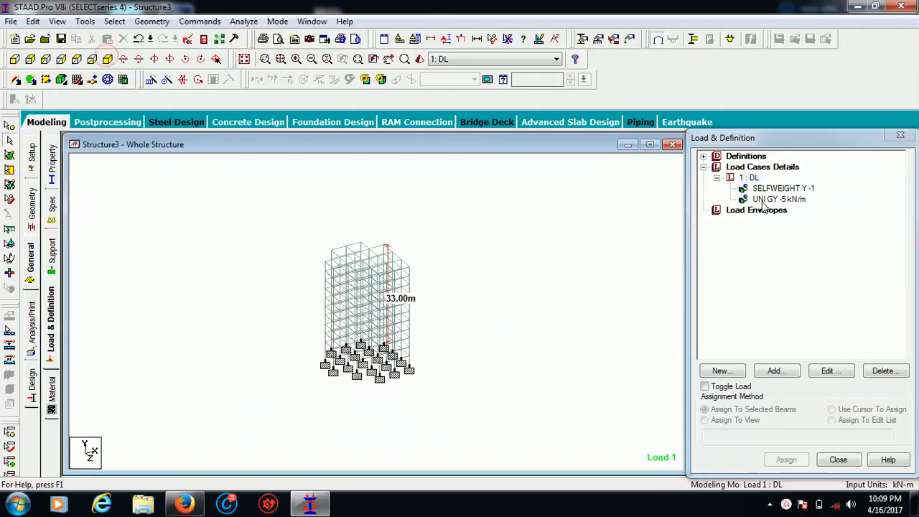
# Add a floor load of -5 kN/m2 in Global Y to the DL load case, with a Y range from 0 to 30 m.
pyautogui.click(781, 371)
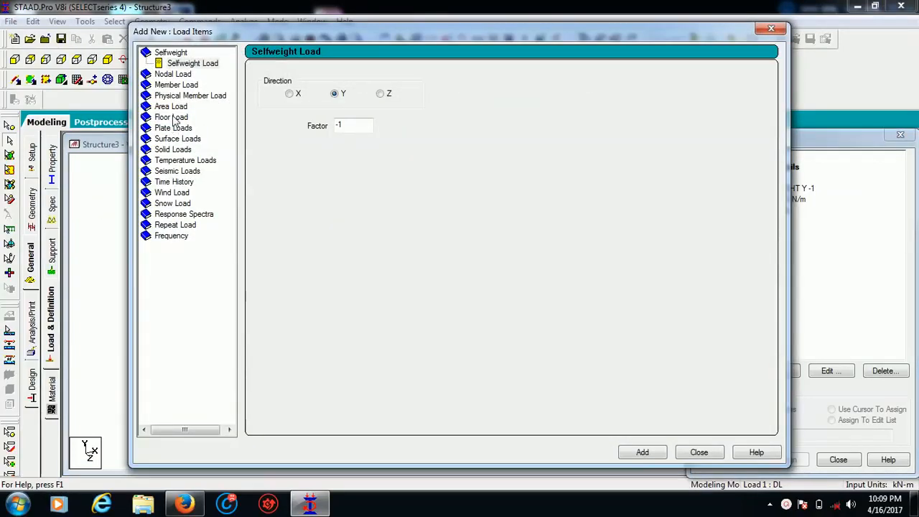
pyautogui.click(172, 117)
pyautogui.doubleClick(305, 137)
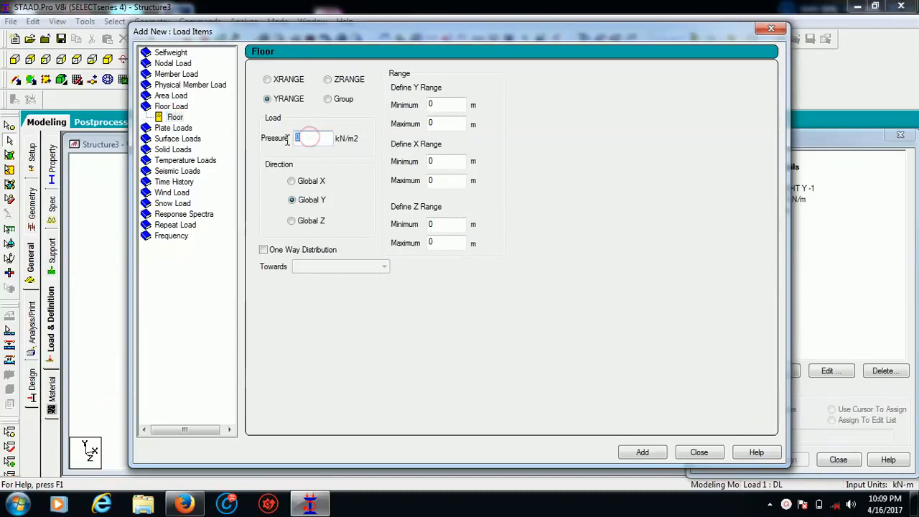
pyautogui.write('-5')
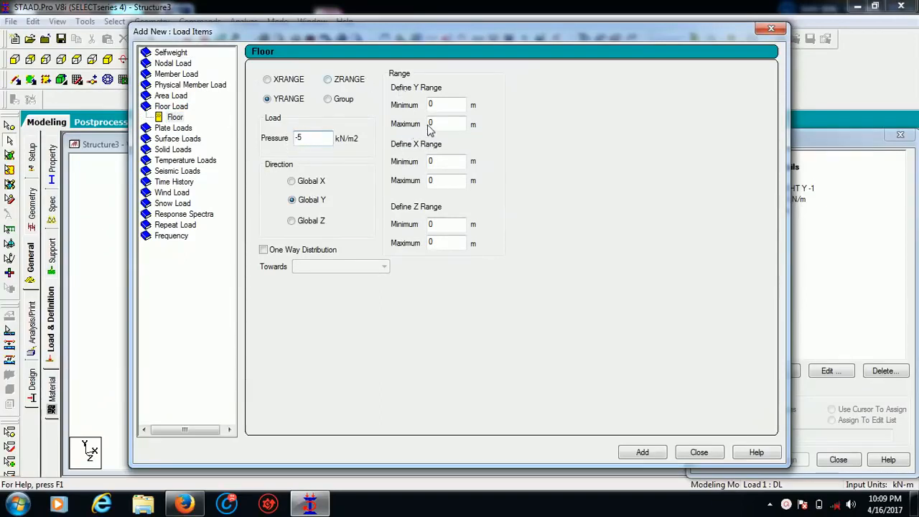
pyautogui.moveTo(443, 121); pyautogui.dragTo(416, 124)
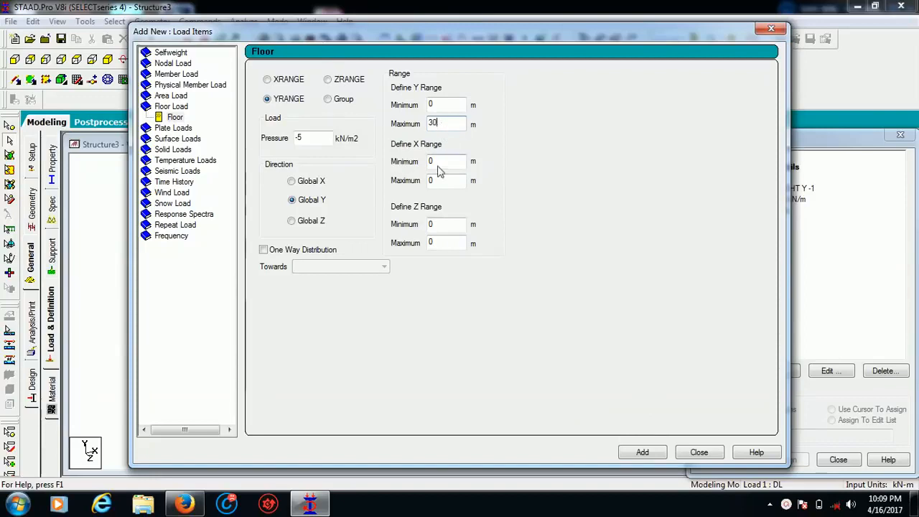
pyautogui.click(643, 452)
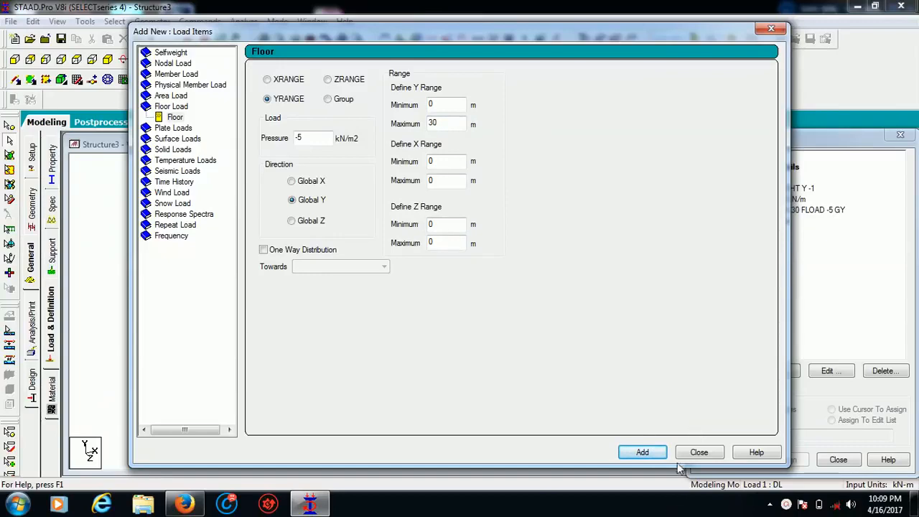
pyautogui.click(695, 452)
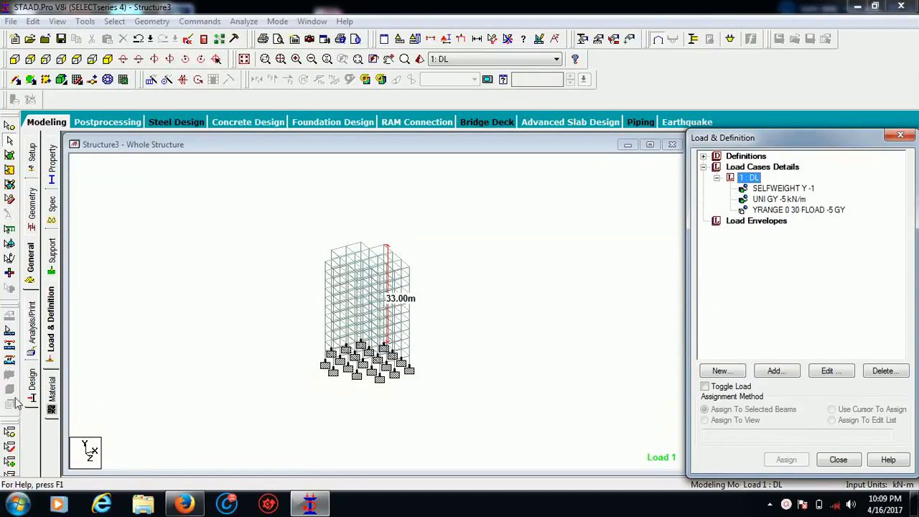
# Add a Perform Analysis command with the No Print option.
pyautogui.click(30, 334)
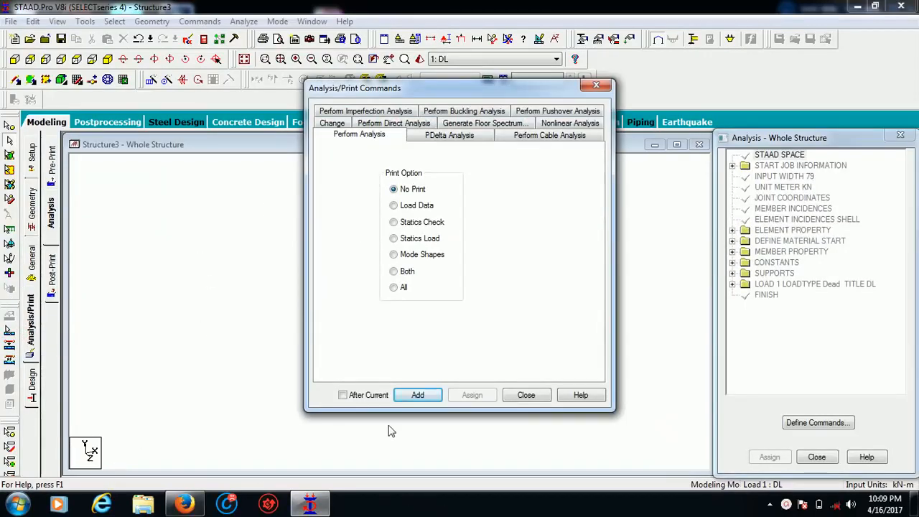
pyautogui.click(418, 396)
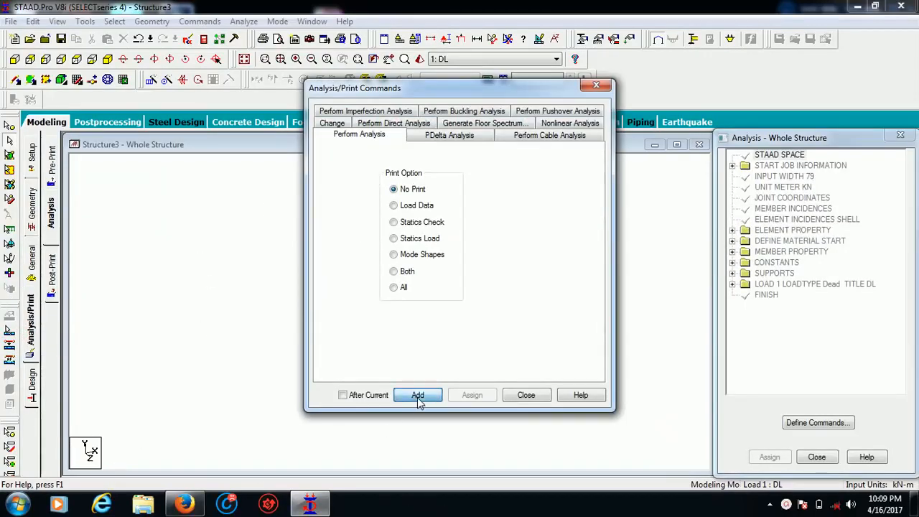
pyautogui.click(526, 396)
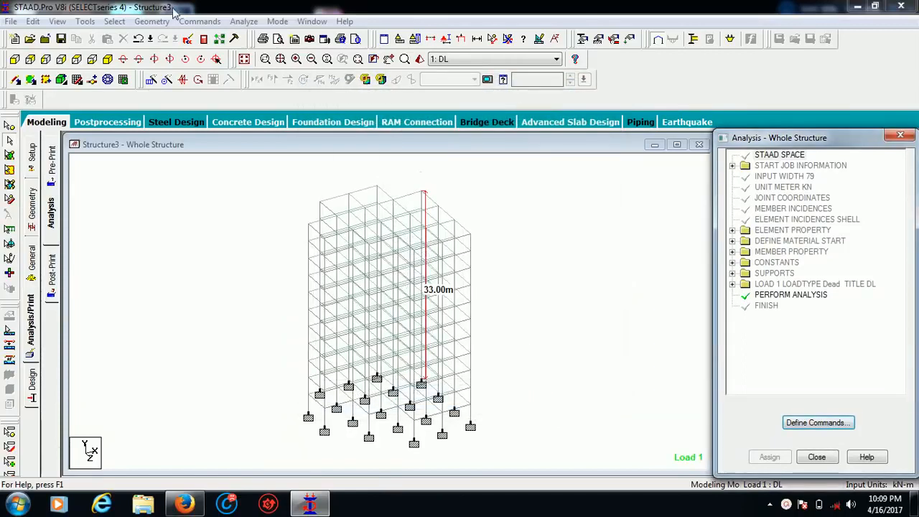
# Run the analysis of the structure, saving the modified model.
pyautogui.click(243, 21)
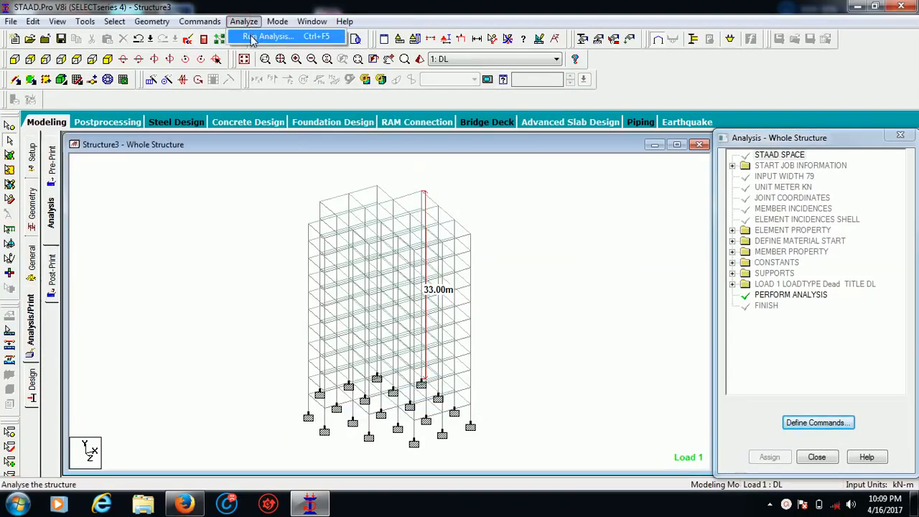
pyautogui.click(255, 36)
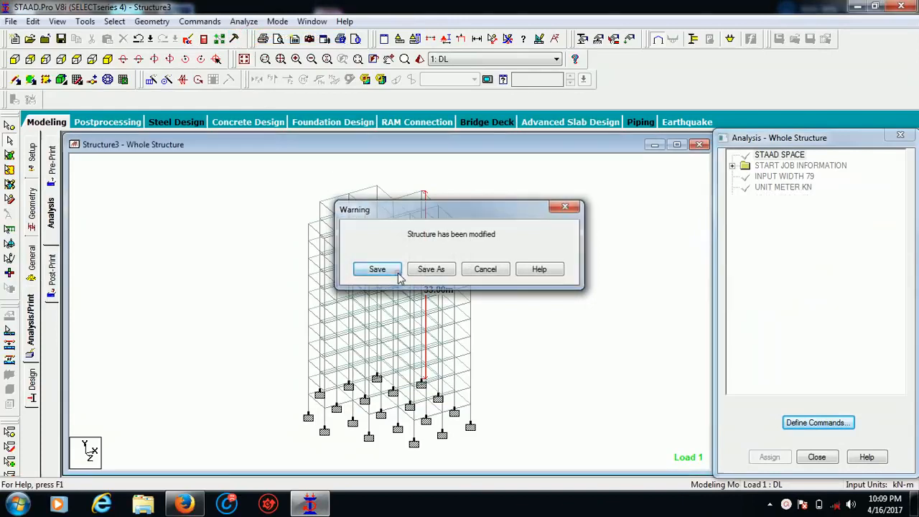
pyautogui.click(375, 267)
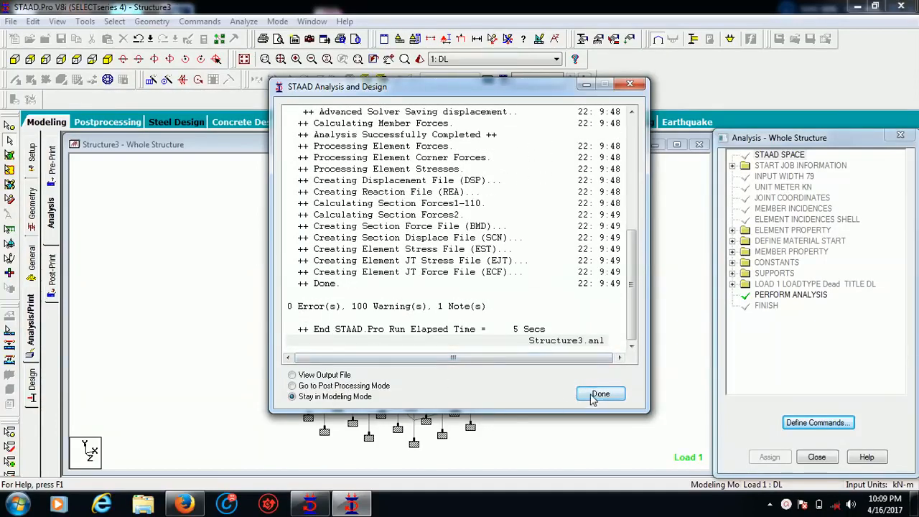
# Open the analysis results in post-processing mode with the DL load case selected.
pyautogui.click(299, 387)
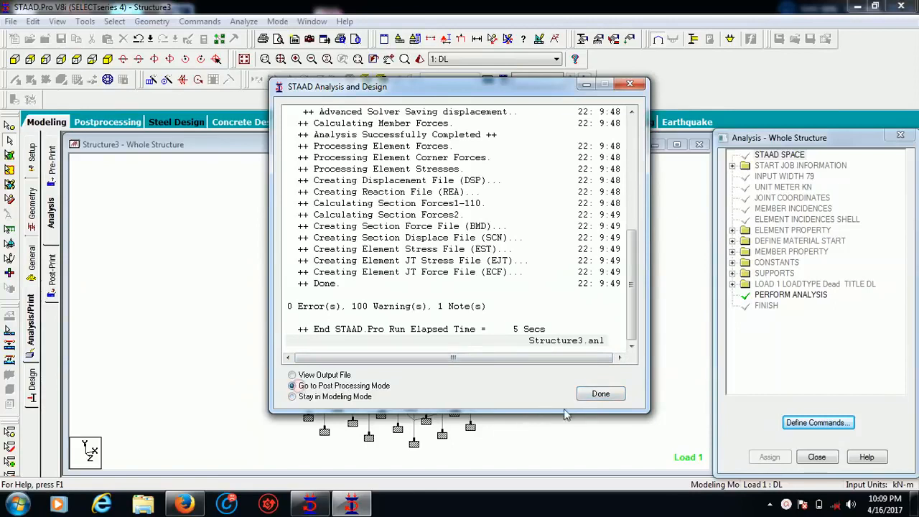
pyautogui.click(595, 393)
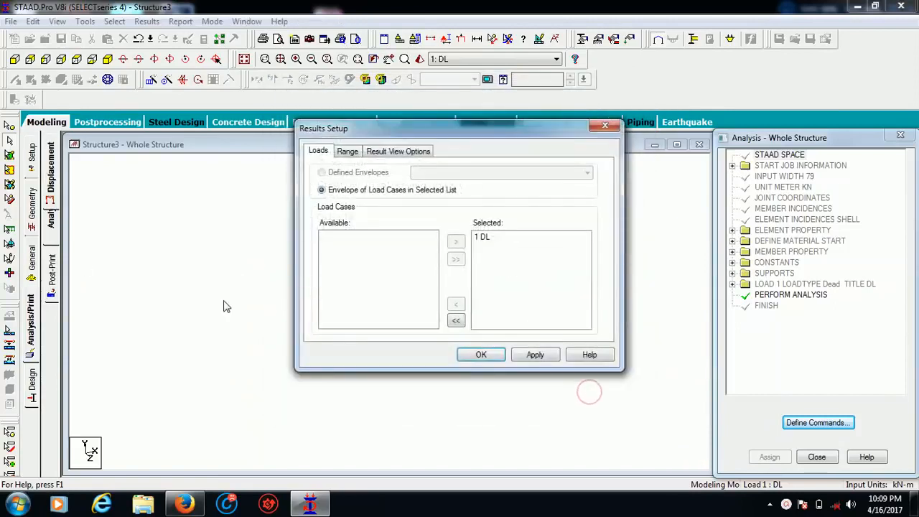
pyautogui.click(474, 353)
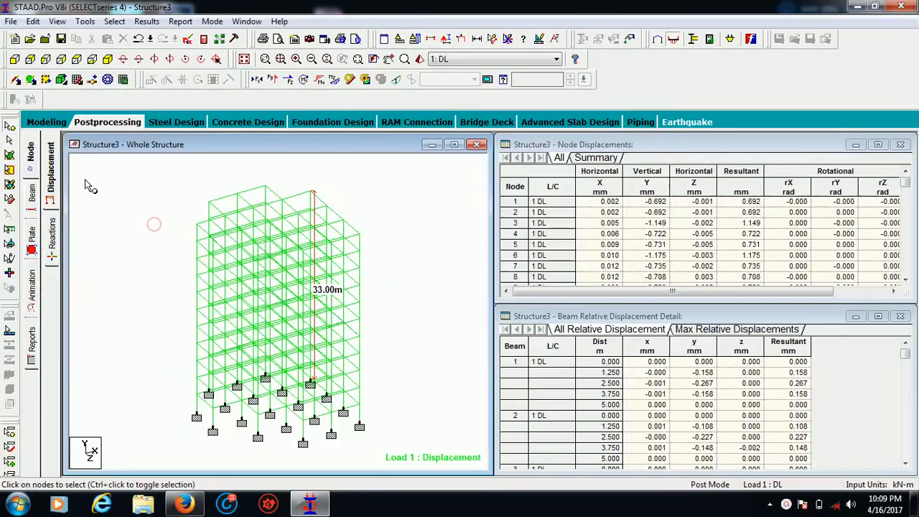
# Review the beam force results and bending diagram, and view the plate results without applying a stress contour.
pyautogui.click(30, 201)
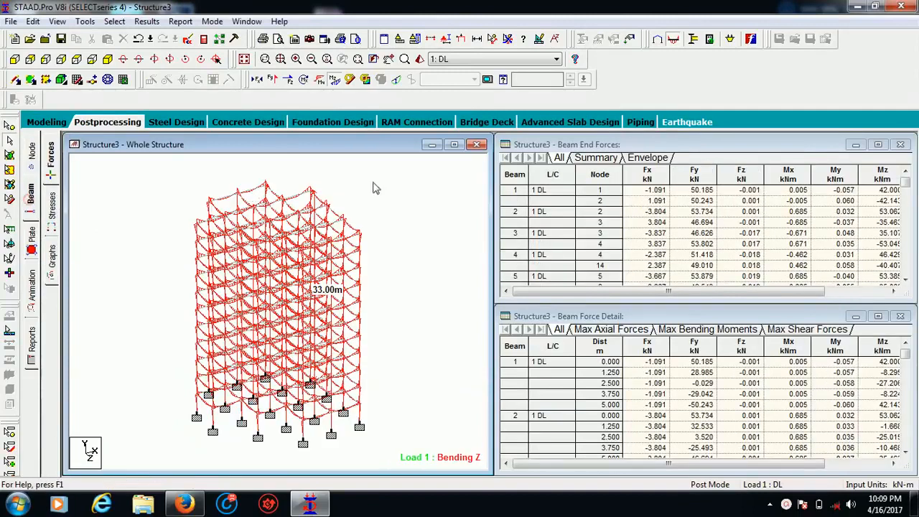
pyautogui.click(31, 241)
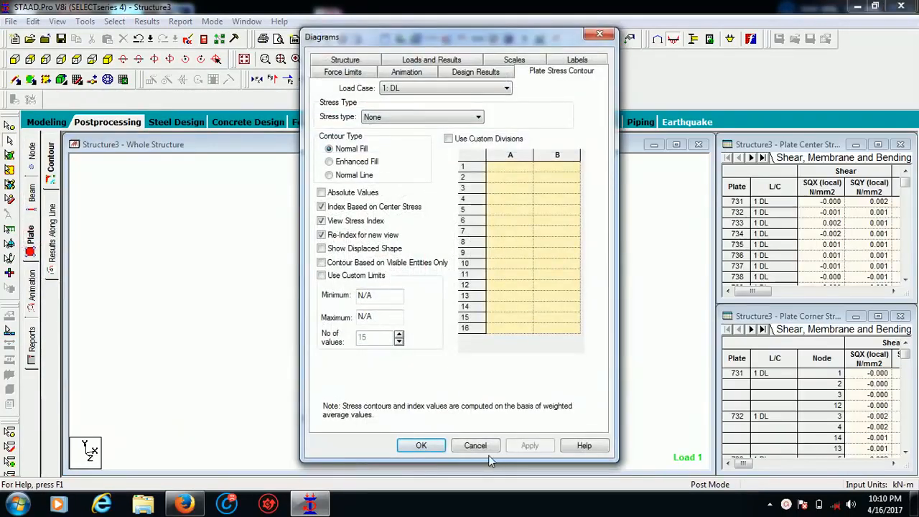
pyautogui.click(472, 445)
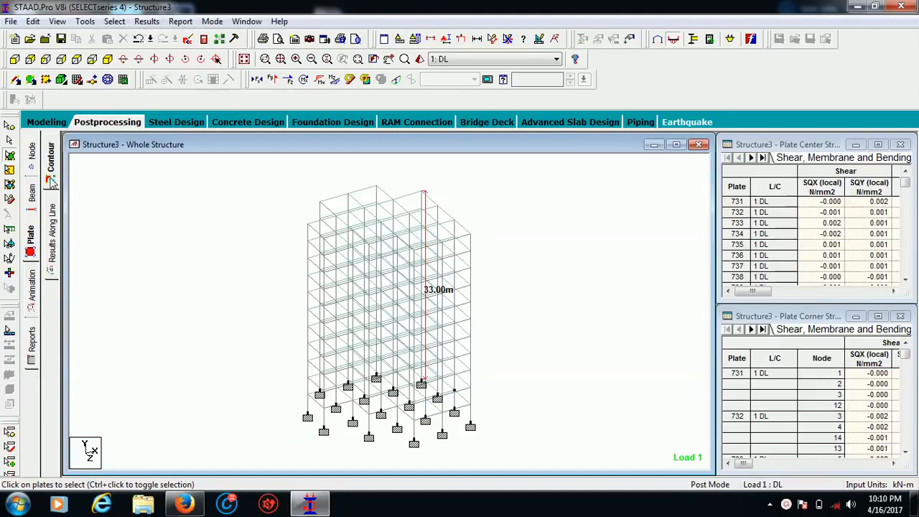
# Return to modeling mode and set the concrete design code to IS456.
pyautogui.click(33, 122)
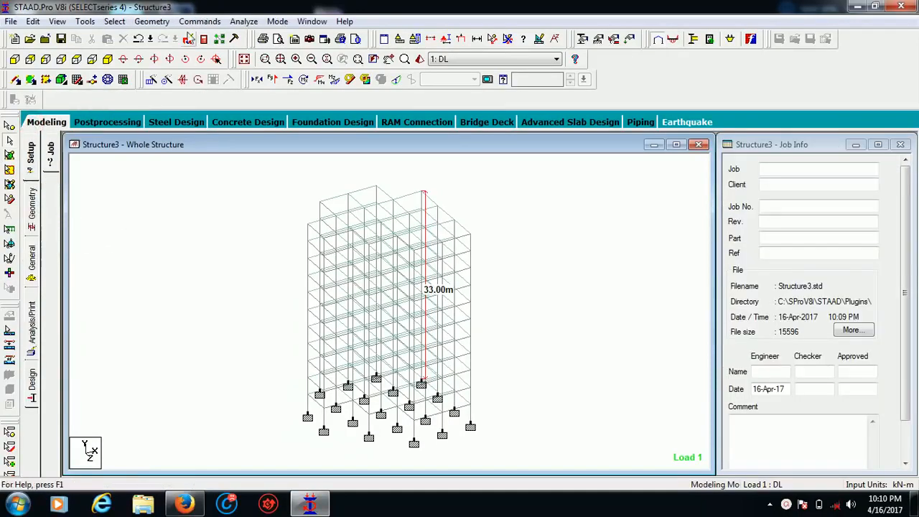
pyautogui.click(200, 20)
pyautogui.moveTo(280, 219)
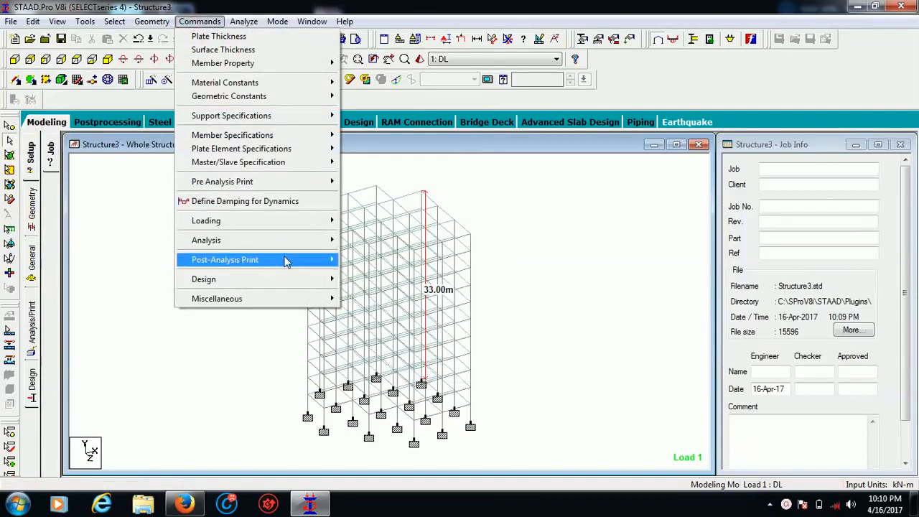
pyautogui.moveTo(289, 282)
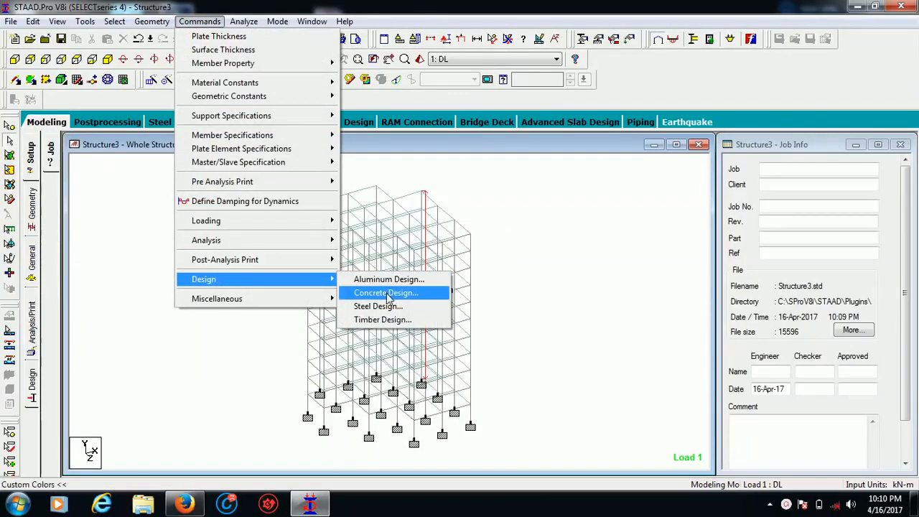
pyautogui.click(31, 383)
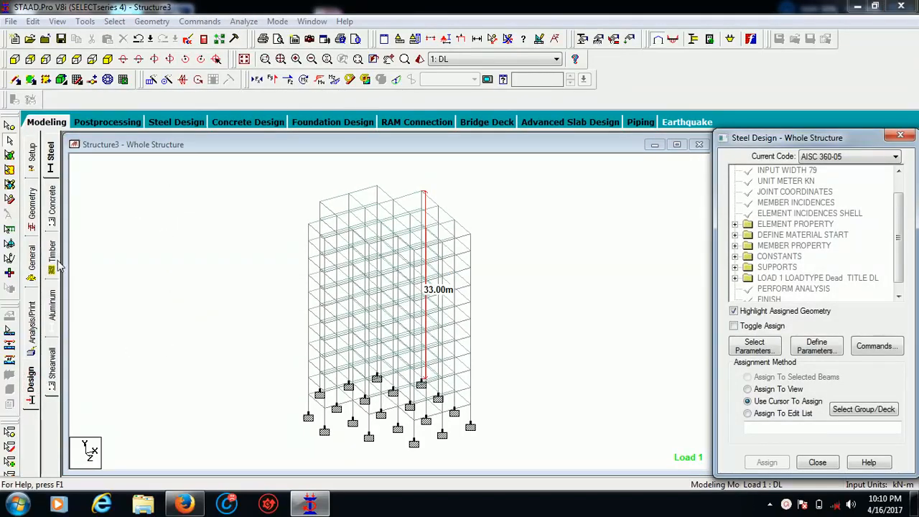
pyautogui.click(52, 208)
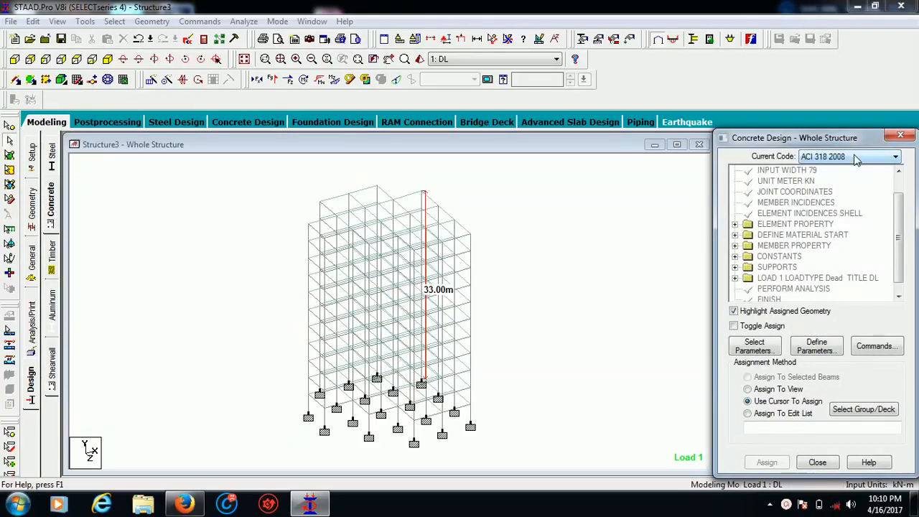
pyautogui.click(895, 158)
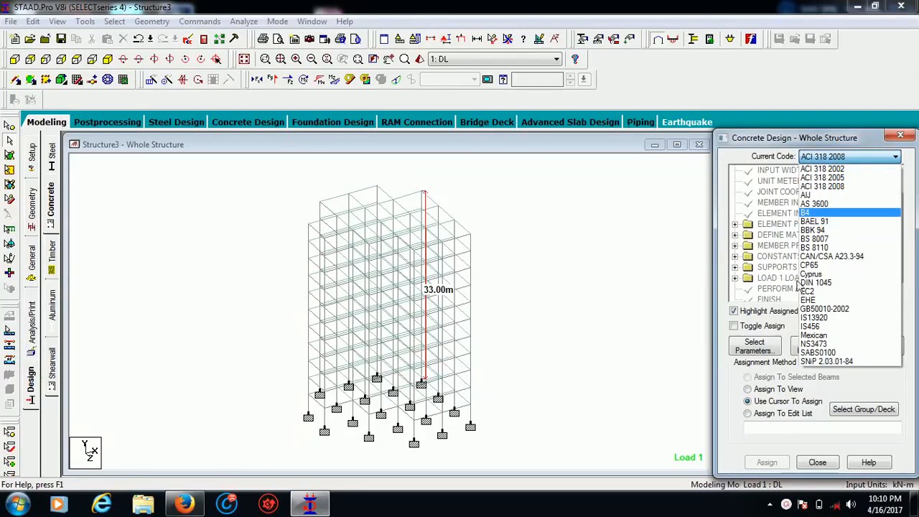
pyautogui.click(831, 328)
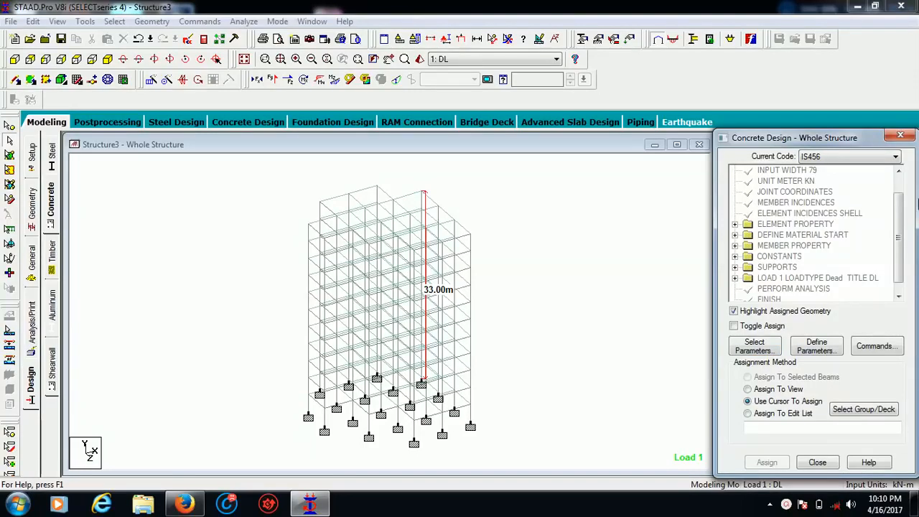
# Limit the selected concrete design parameters to Fc (compressive strength of concrete) and Fymain (main reinforcement yield strength).
pyautogui.click(768, 347)
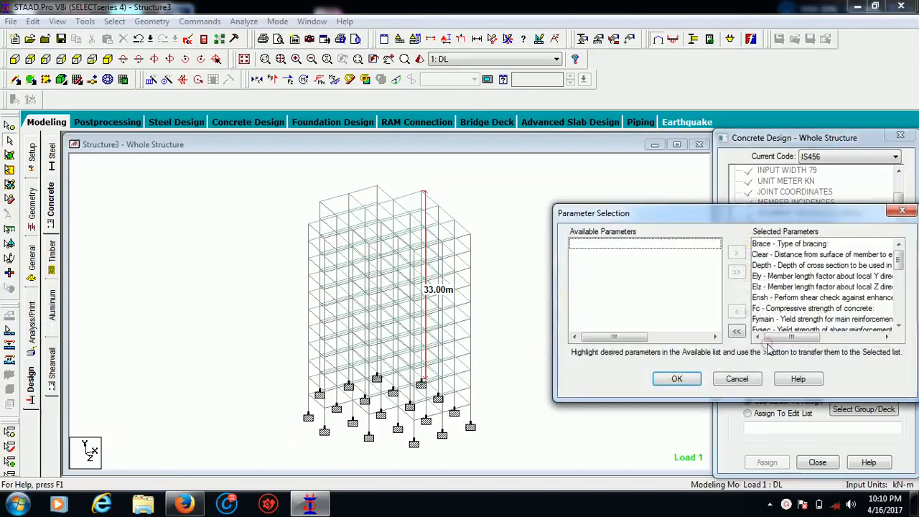
pyautogui.click(735, 333)
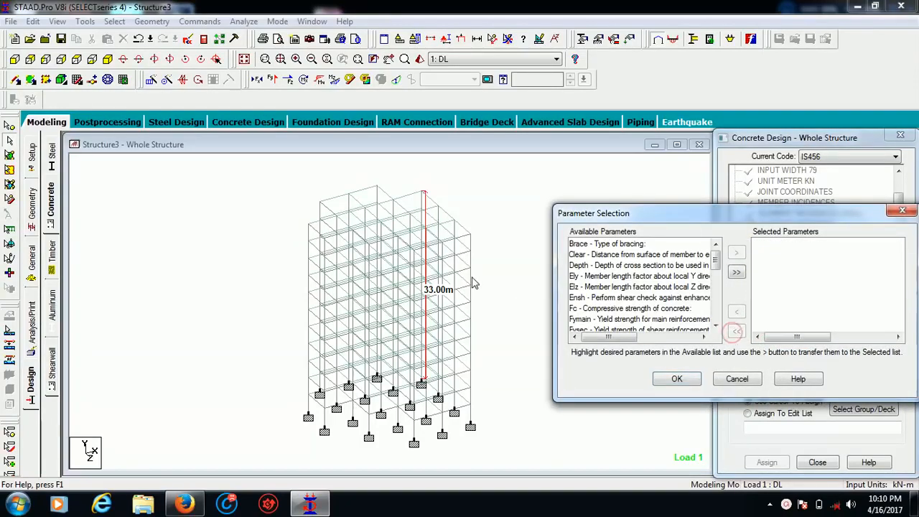
pyautogui.click(600, 310)
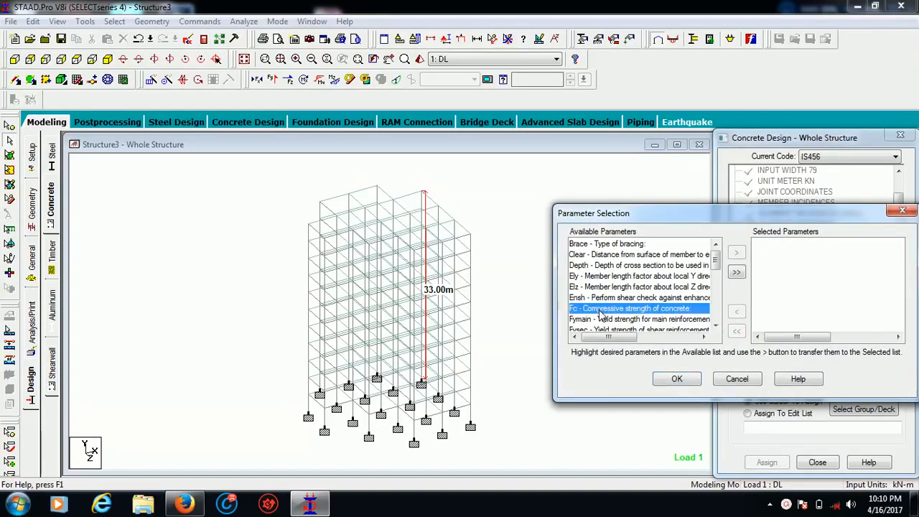
pyautogui.click(736, 253)
pyautogui.click(641, 309)
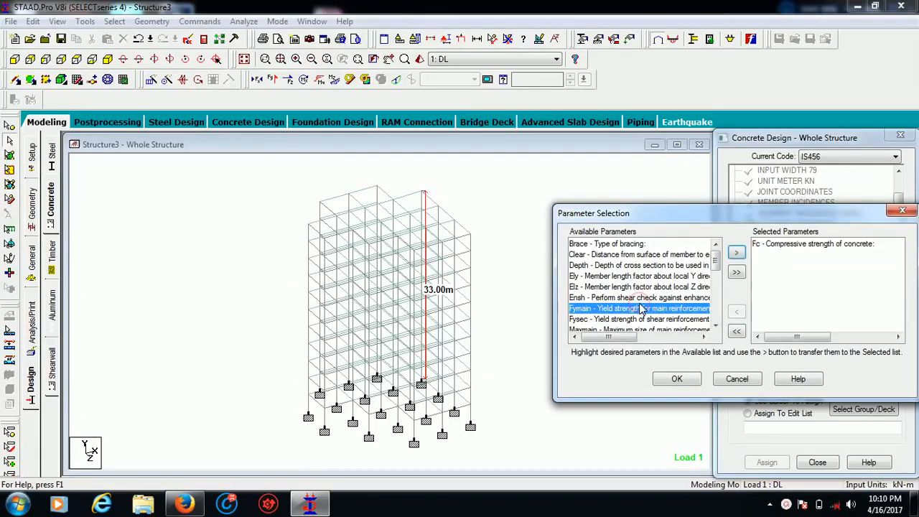
pyautogui.click(735, 254)
pyautogui.click(677, 378)
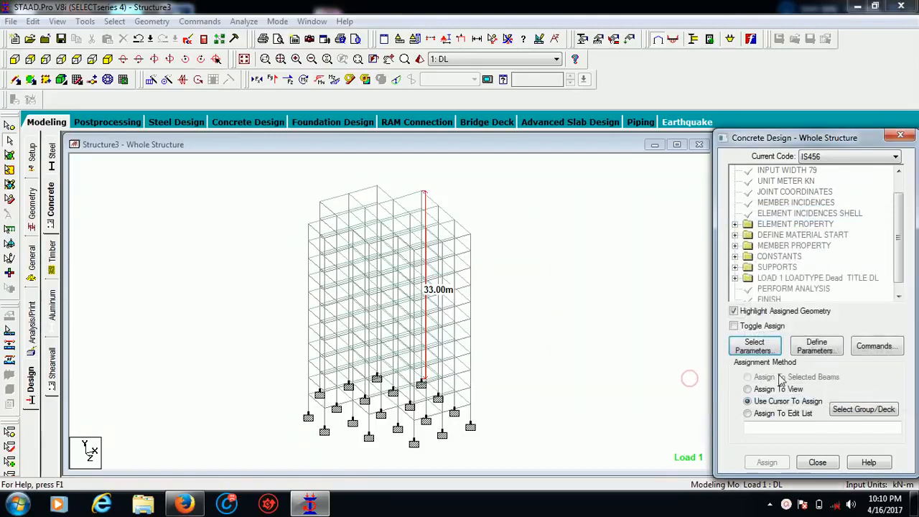
# Define and add the FC parameter with a concrete compressive strength of 25000 kN/m2.
pyautogui.click(813, 349)
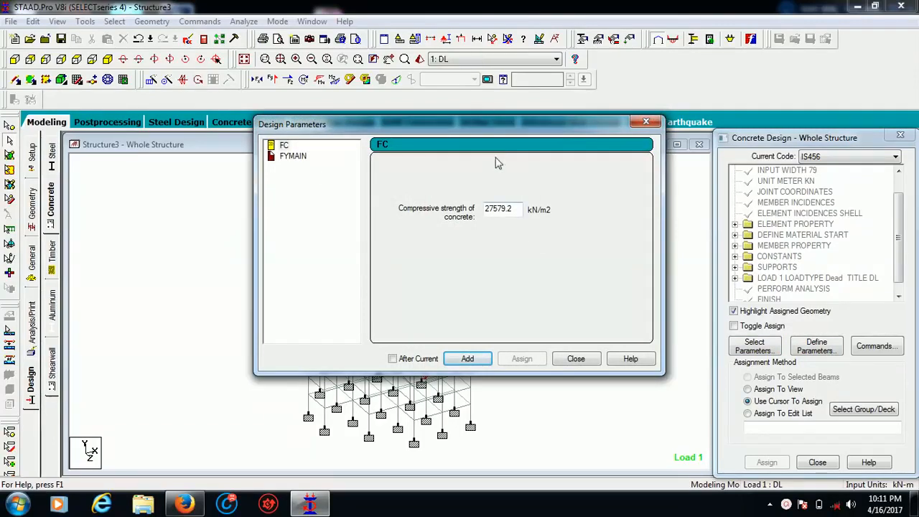
pyautogui.doubleClick(512, 212)
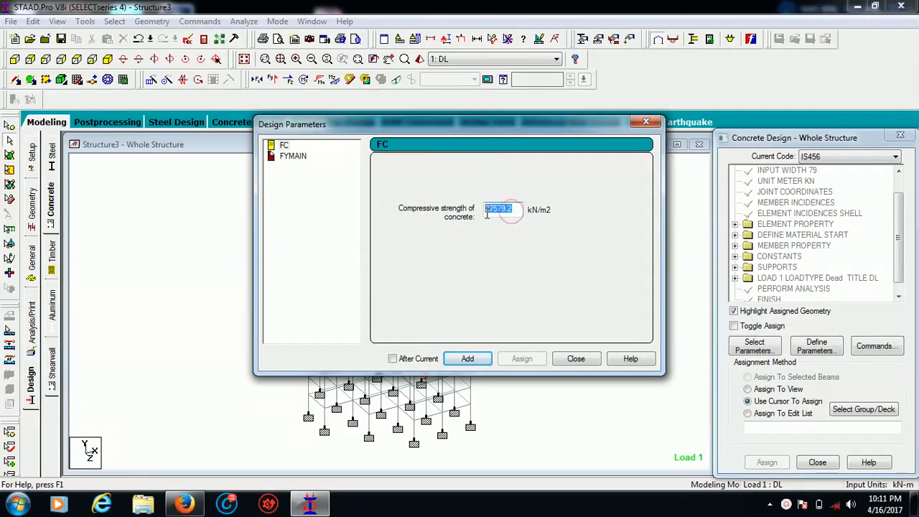
pyautogui.write('3')
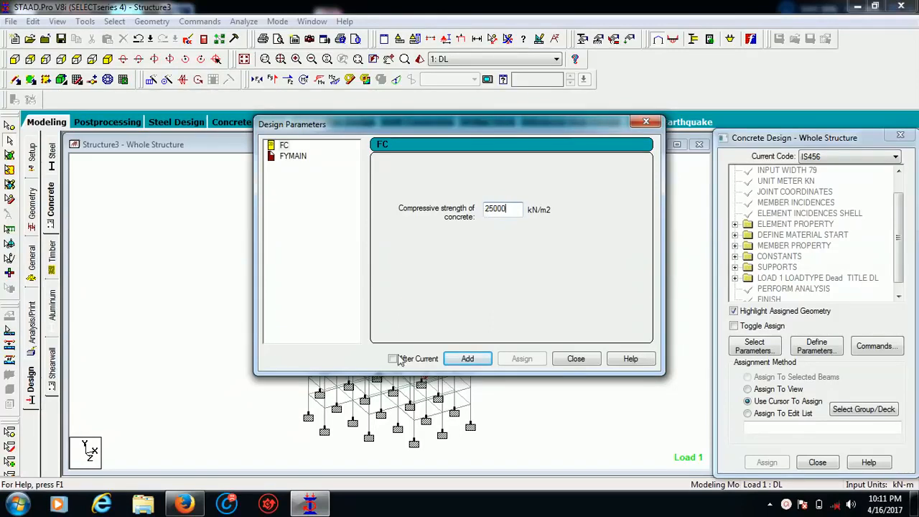
pyautogui.click(459, 357)
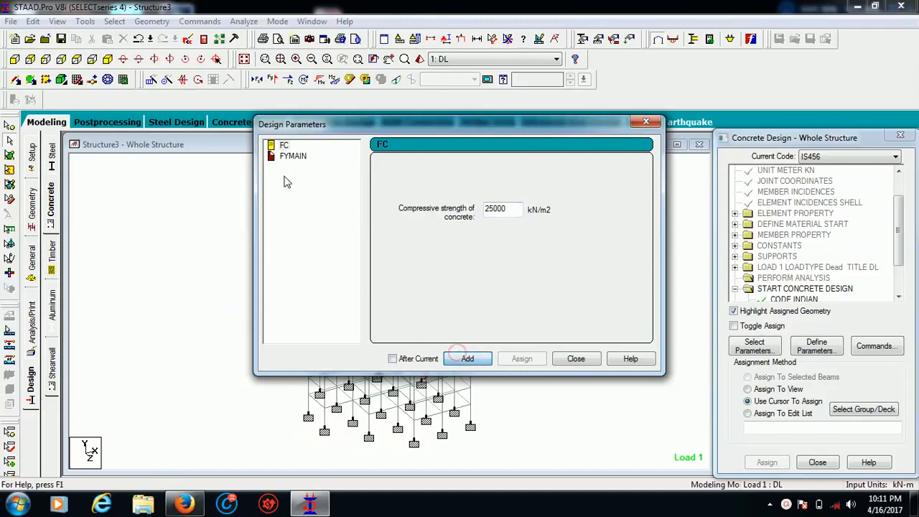
# Define and add the FYMAIN parameter with a main reinforcement yield strength of 415000 kN/m2.
pyautogui.click(289, 157)
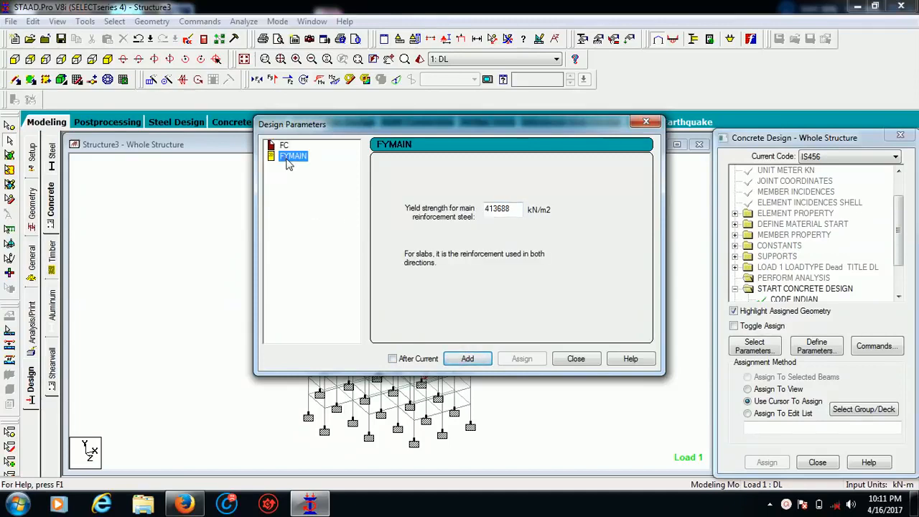
pyautogui.doubleClick(514, 211)
pyautogui.write('415000')
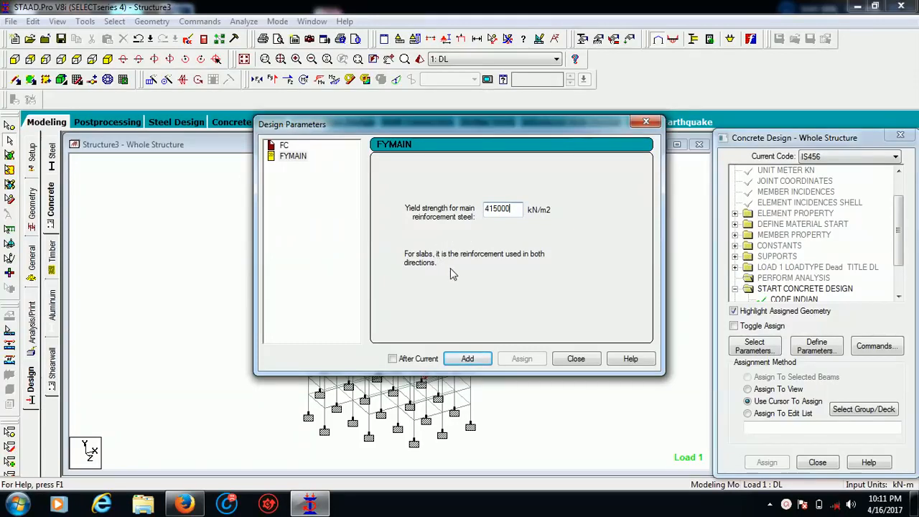
pyautogui.click(466, 358)
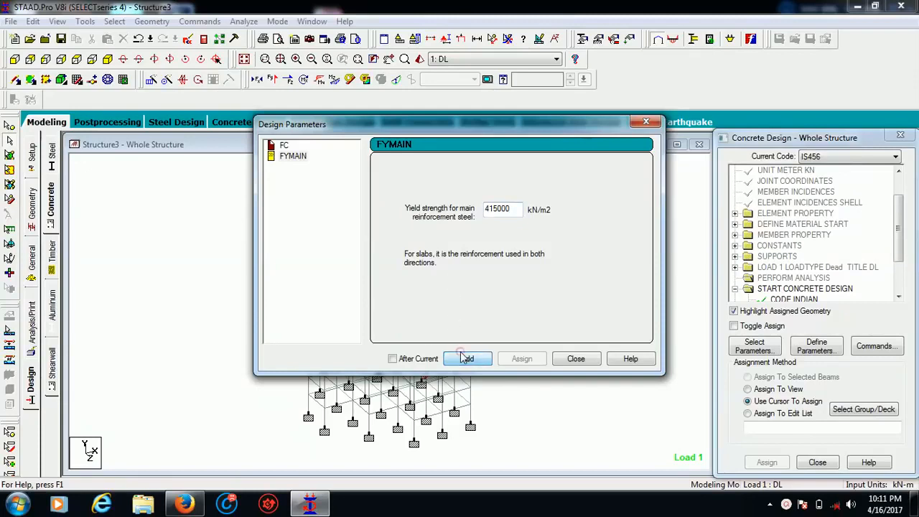
pyautogui.click(575, 358)
pyautogui.click(614, 286)
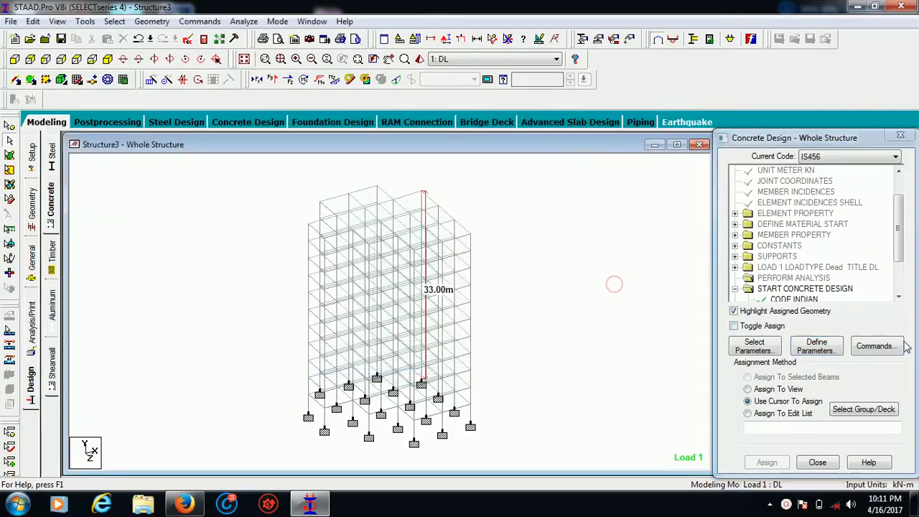
# Add the Design Beam, Design Column, Design Slab/Element and Take Off commands to the concrete design.
pyautogui.click(875, 347)
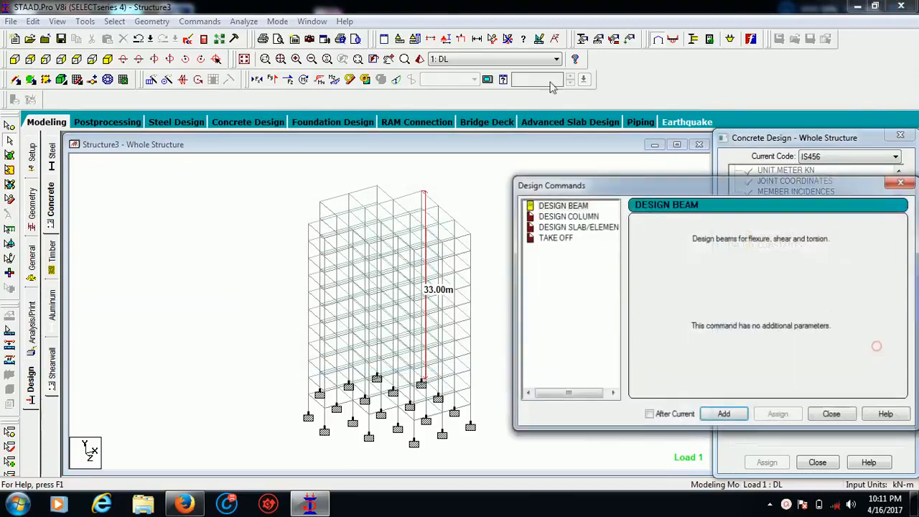
pyautogui.click(556, 208)
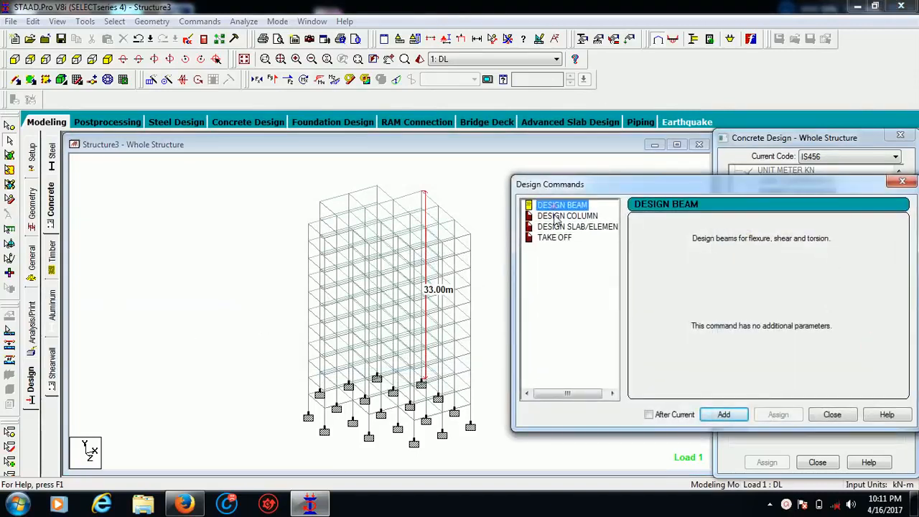
pyautogui.click(727, 416)
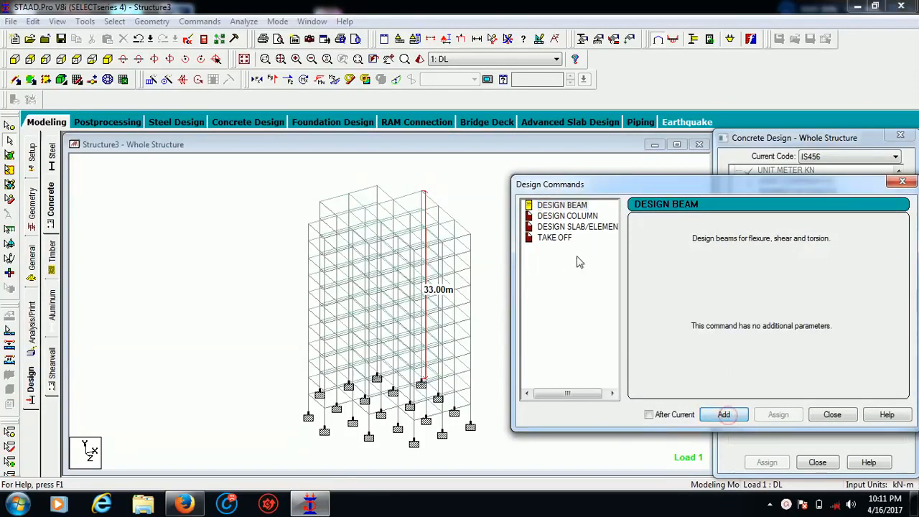
pyautogui.click(566, 216)
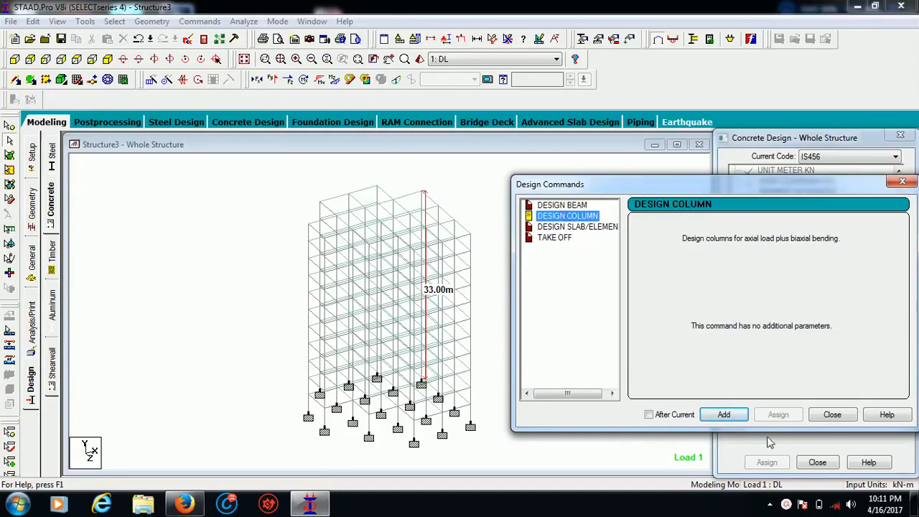
pyautogui.click(725, 416)
pyautogui.click(596, 228)
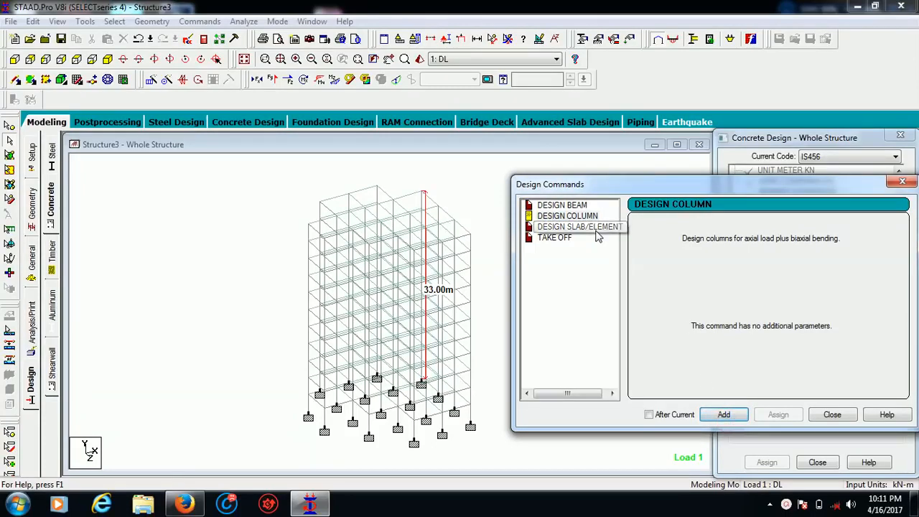
pyautogui.click(723, 415)
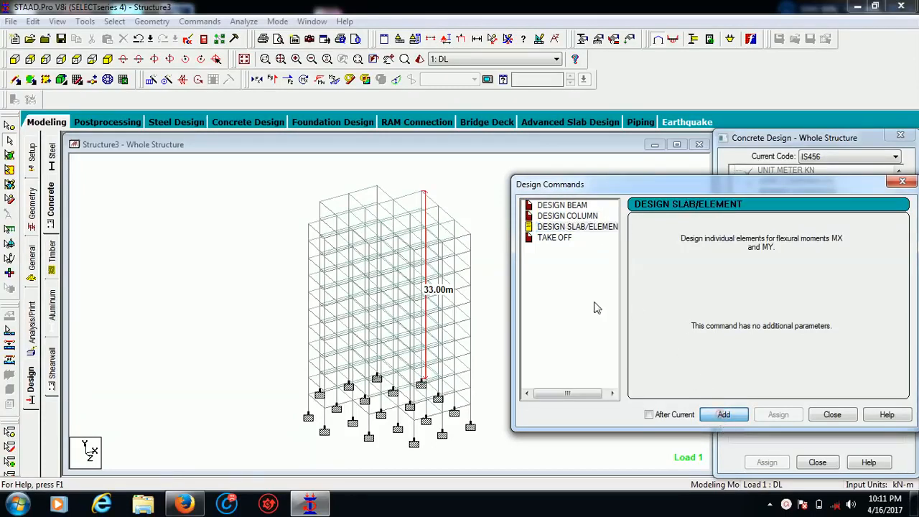
pyautogui.click(554, 238)
pyautogui.click(724, 415)
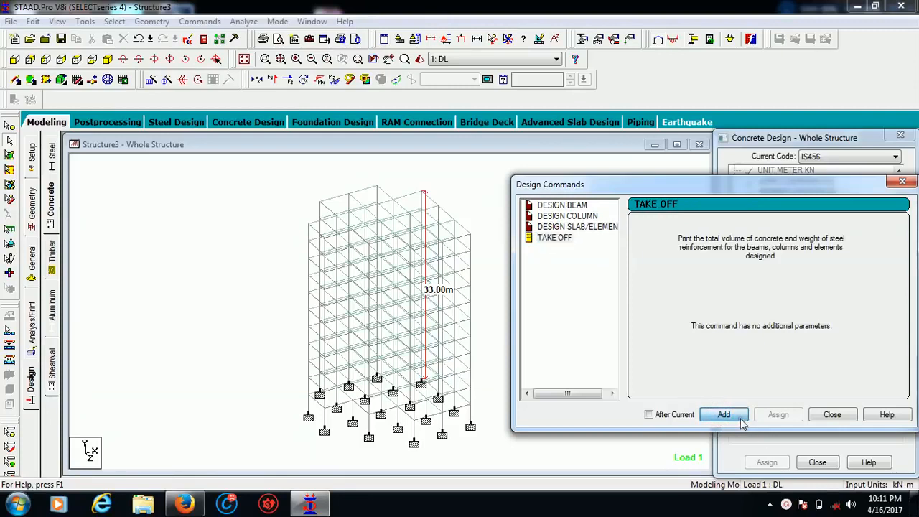
pyautogui.click(831, 415)
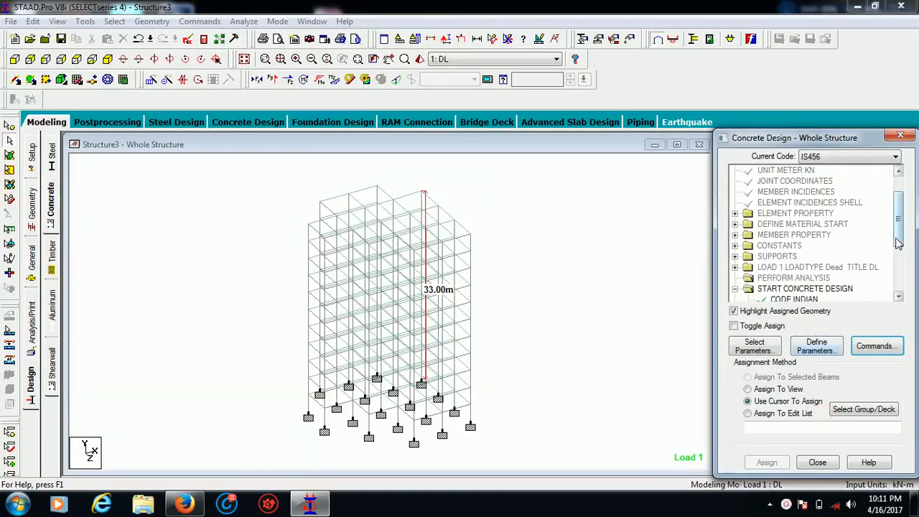
pyautogui.scroll(-1, 897, 243)
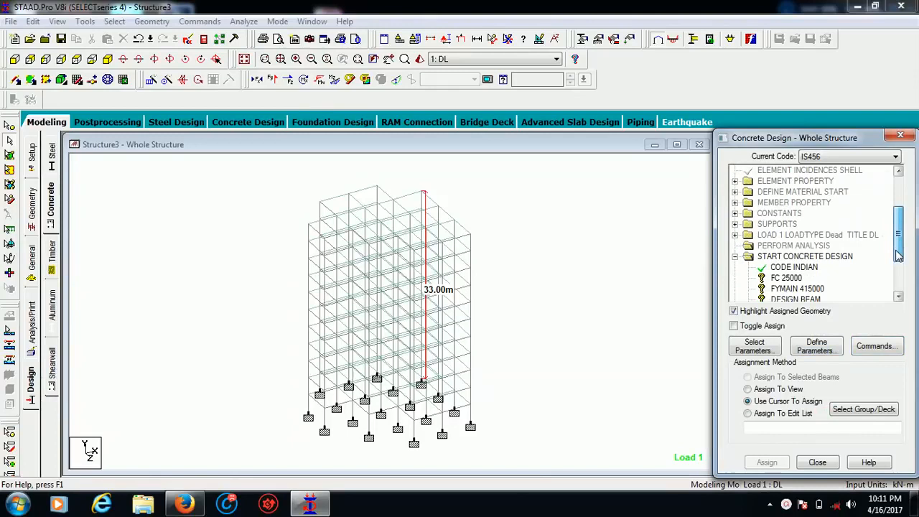
# Assign the FC 25000 and FYMAIN 415000 parameters to the whole structure using the Assign To View method.
pyautogui.click(790, 278)
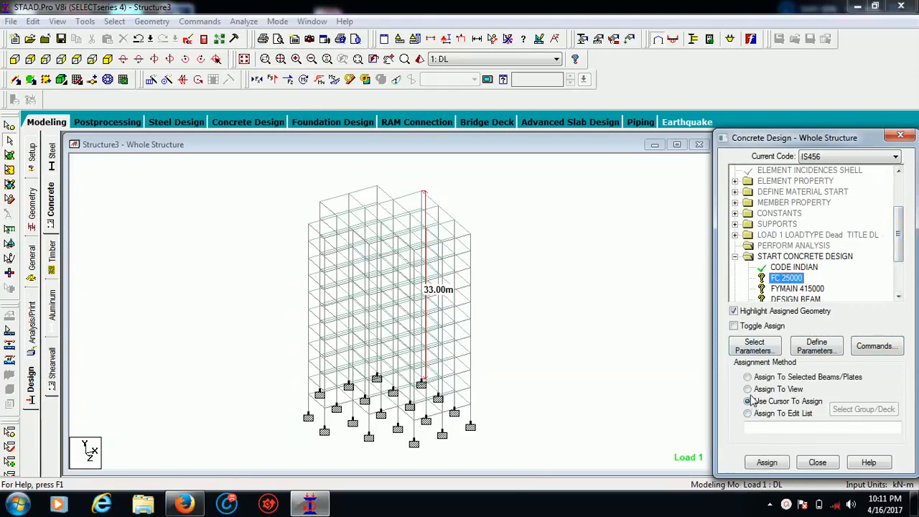
pyautogui.click(748, 389)
pyautogui.click(766, 462)
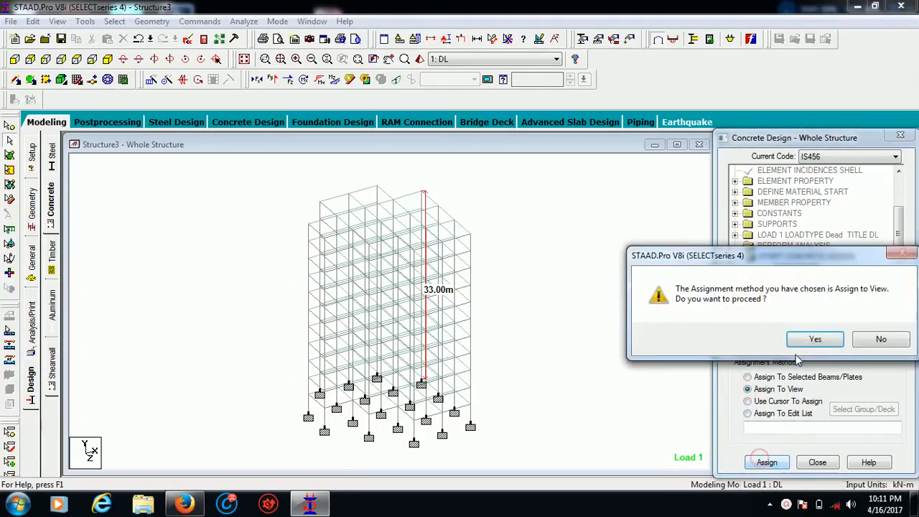
pyautogui.click(806, 345)
pyautogui.click(793, 289)
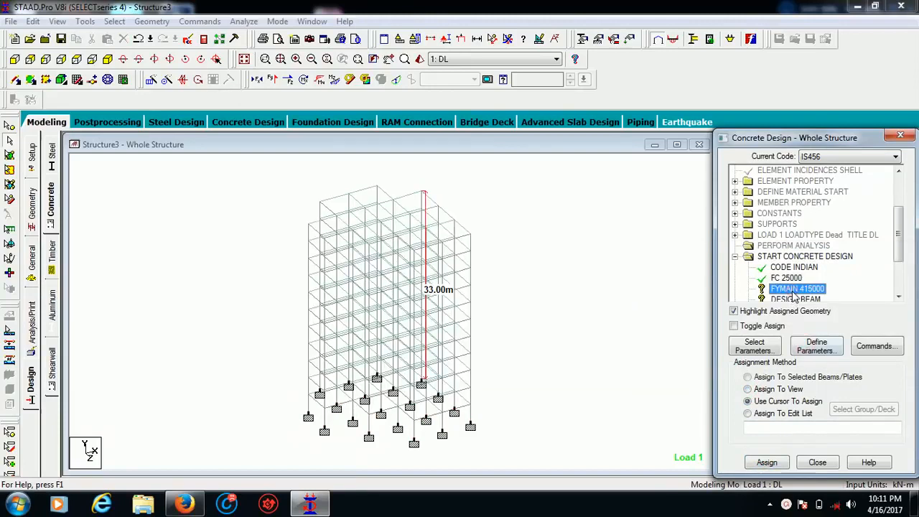
pyautogui.click(764, 389)
pyautogui.click(768, 462)
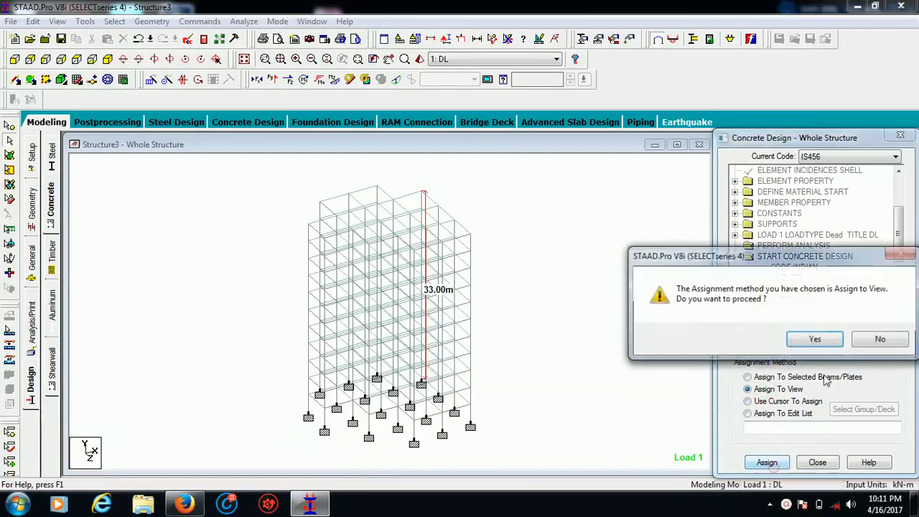
pyautogui.click(814, 339)
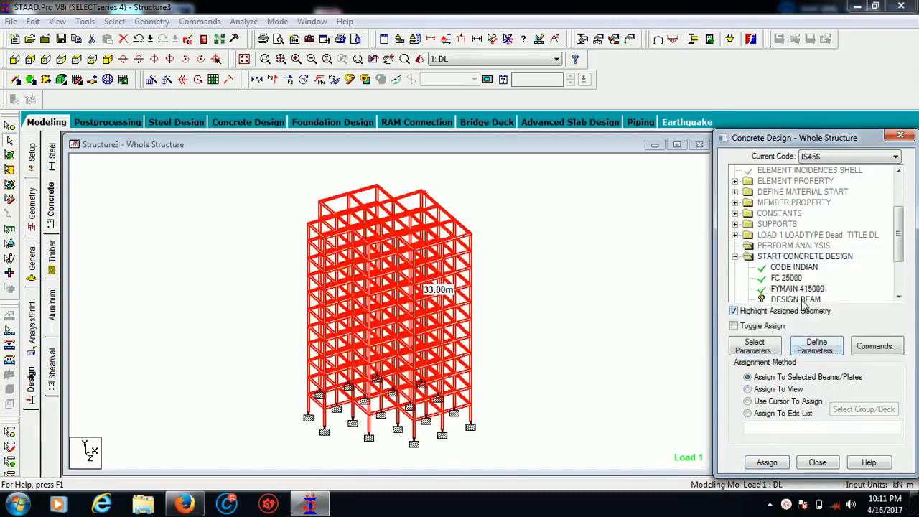
# Assign the DESIGN BEAM command to all beams parallel to the X and Z axes.
pyautogui.click(798, 299)
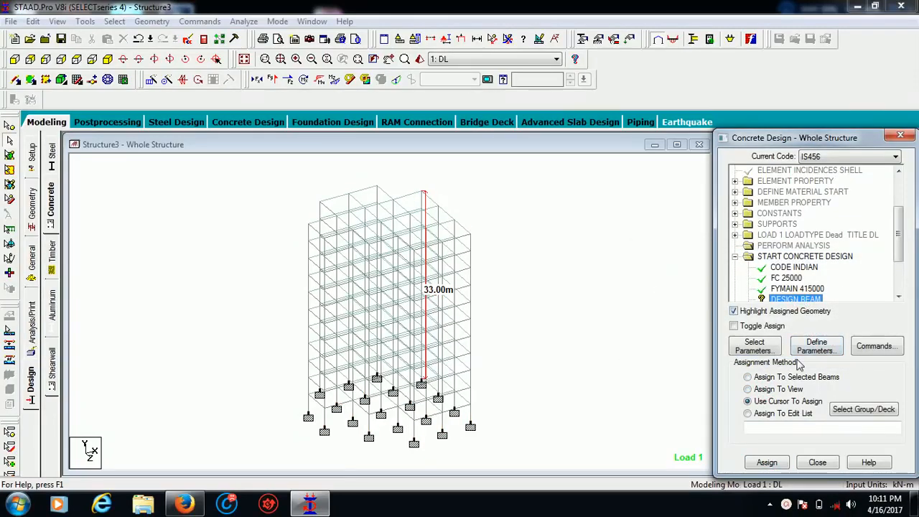
pyautogui.click(114, 21)
pyautogui.moveTo(188, 265)
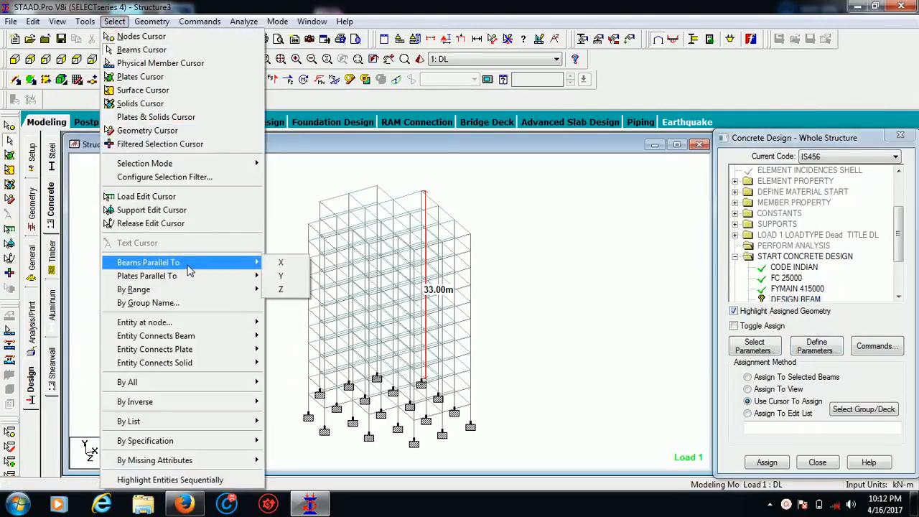
pyautogui.click(280, 263)
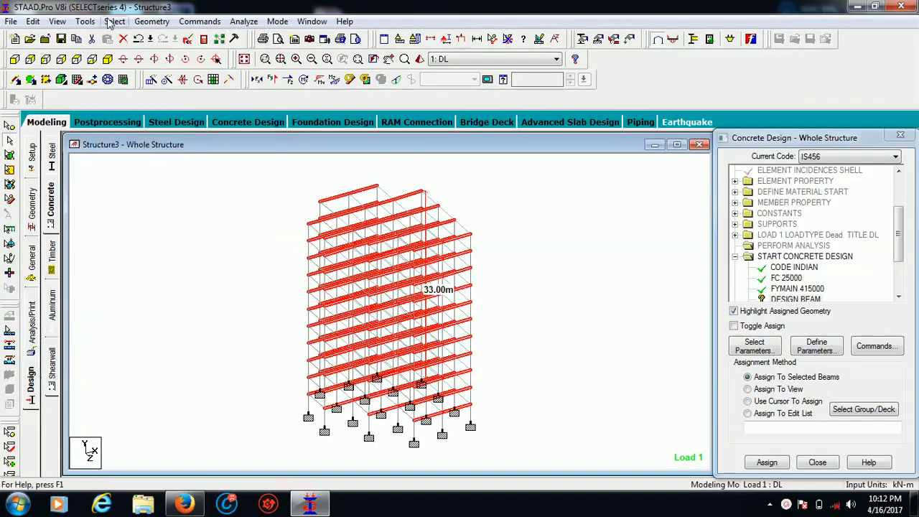
pyautogui.click(114, 22)
pyautogui.moveTo(227, 266)
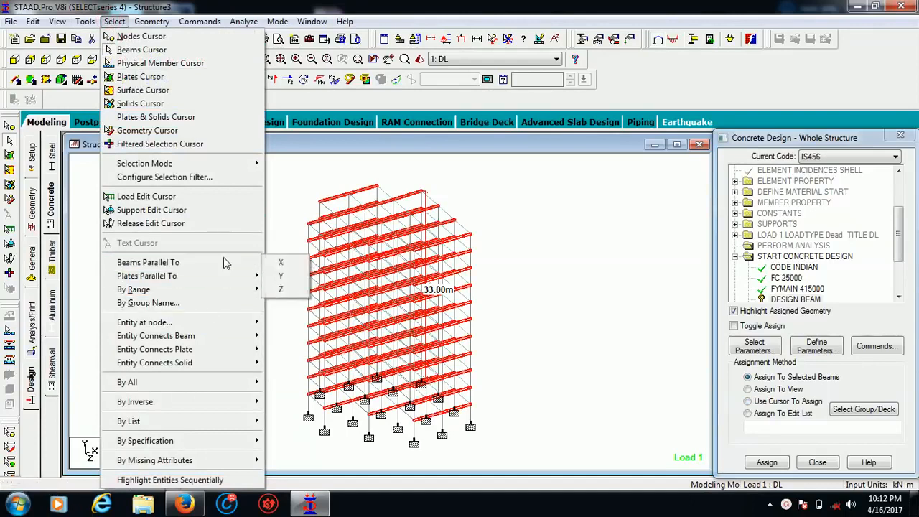
pyautogui.click(281, 287)
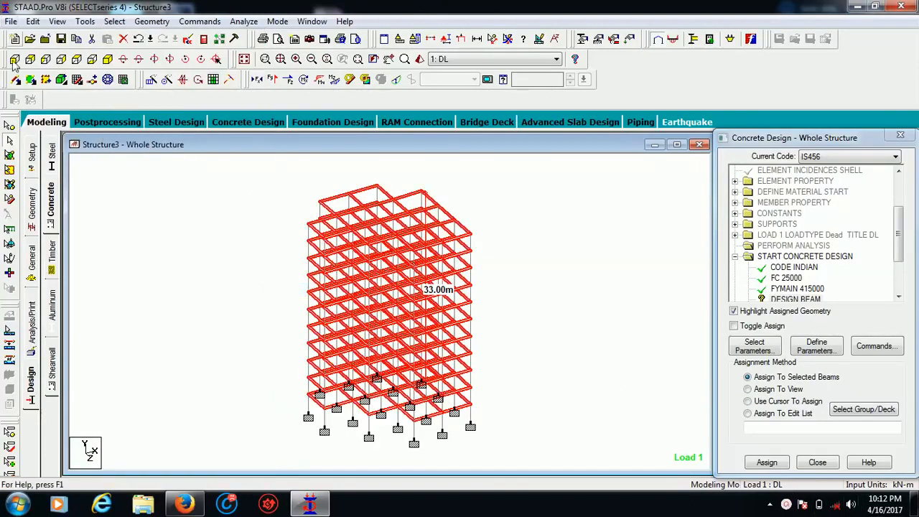
pyautogui.click(786, 464)
pyautogui.click(836, 336)
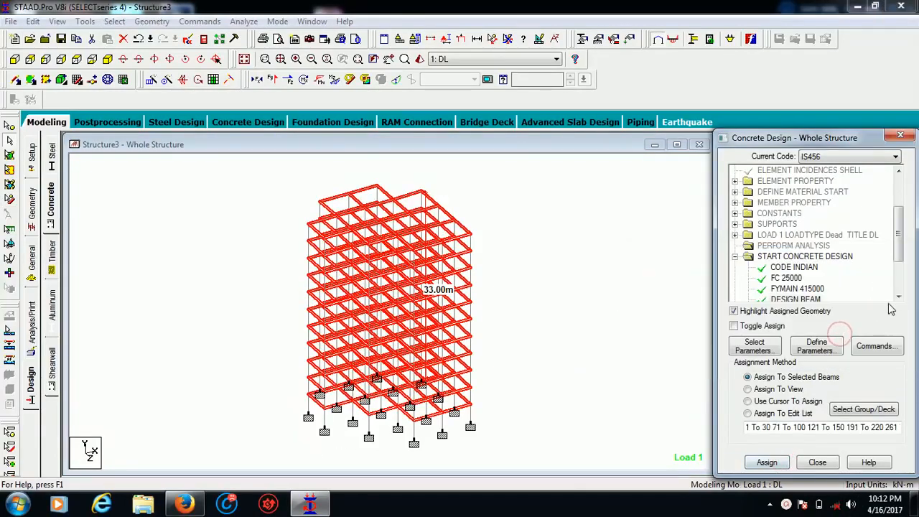
# Assign the DESIGN COLUMN command to all members parallel to the Y axis.
pyautogui.click(897, 296)
pyautogui.click(897, 296)
pyautogui.click(897, 296)
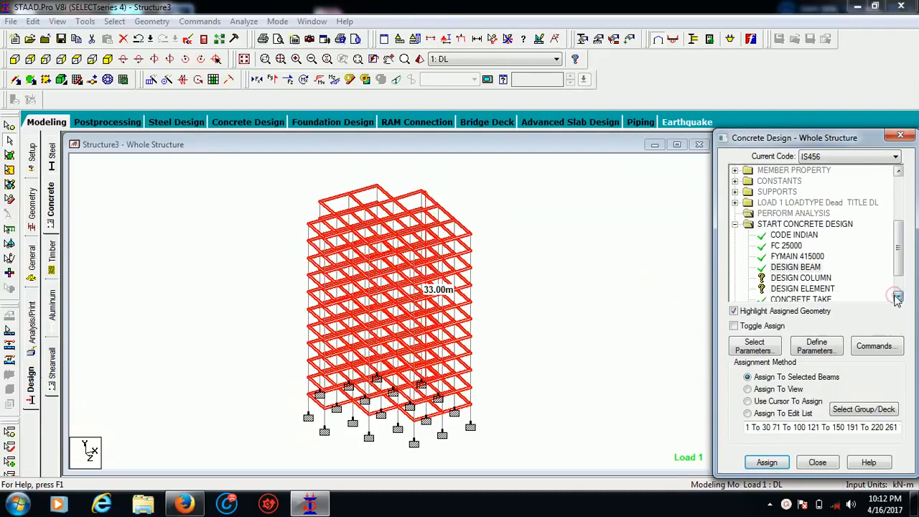
pyautogui.click(800, 278)
pyautogui.click(747, 401)
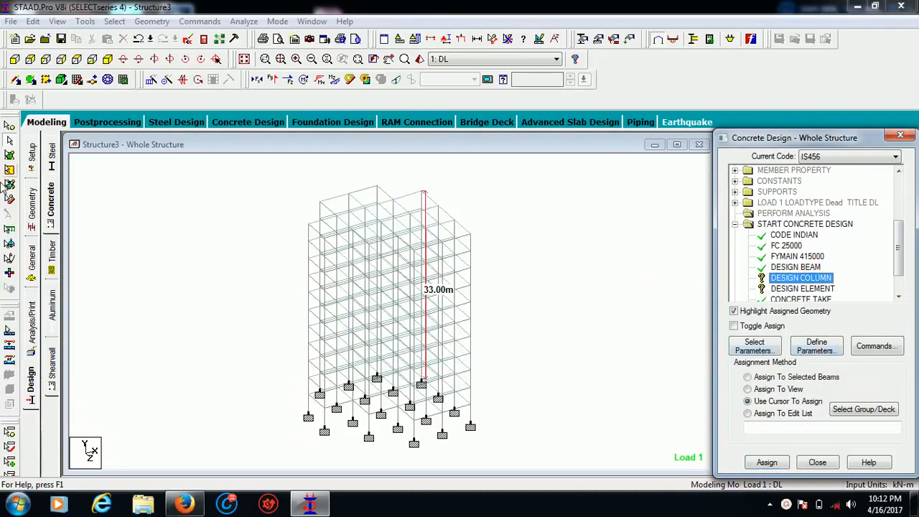
pyautogui.click(112, 21)
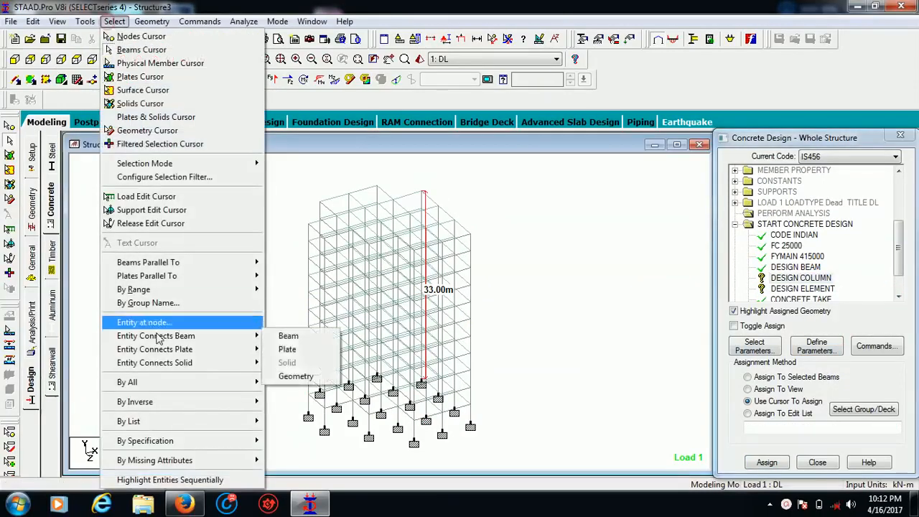
pyautogui.moveTo(171, 264)
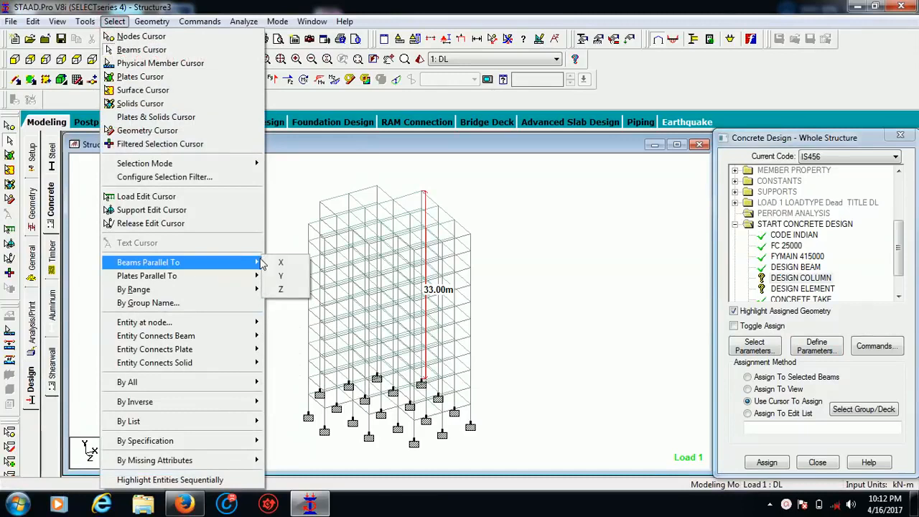
pyautogui.click(280, 275)
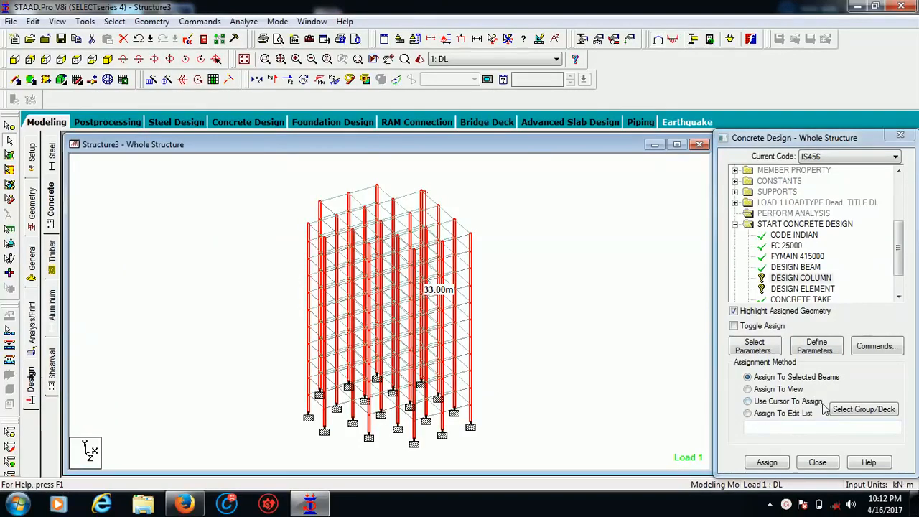
pyautogui.click(776, 467)
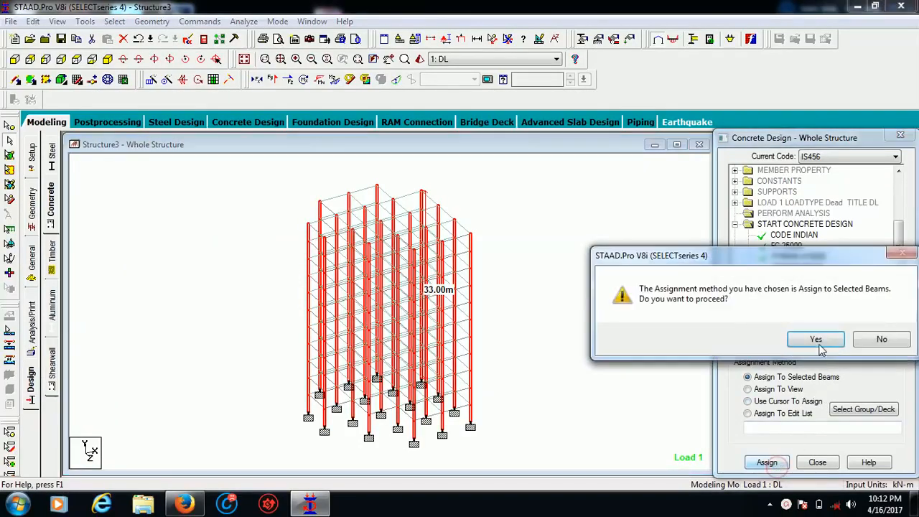
pyautogui.click(817, 341)
# Assign the DESIGN ELEMENT command to all slab plates of the building.
pyautogui.scroll(-1, 899, 275)
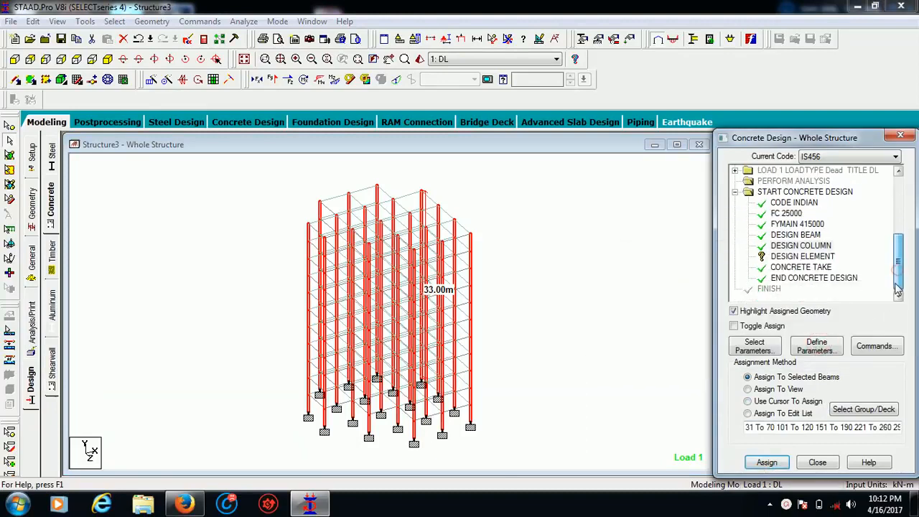
pyautogui.click(797, 256)
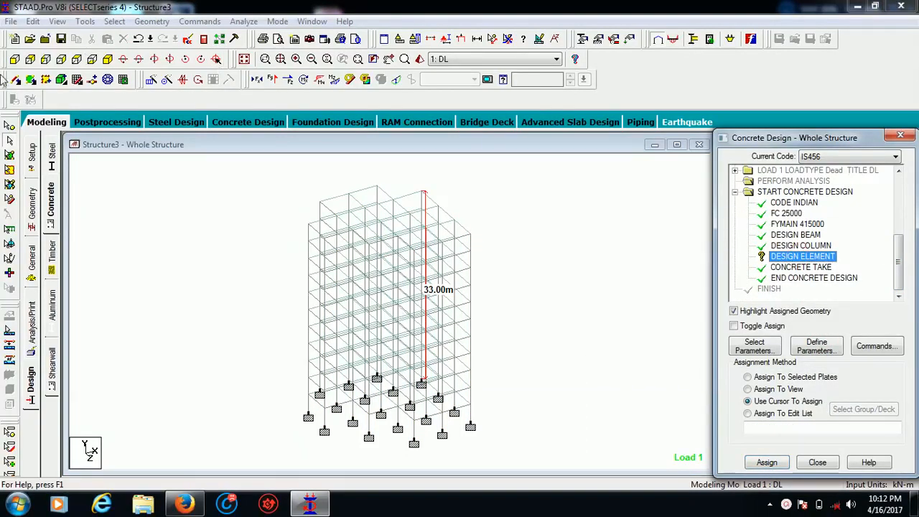
pyautogui.click(8, 155)
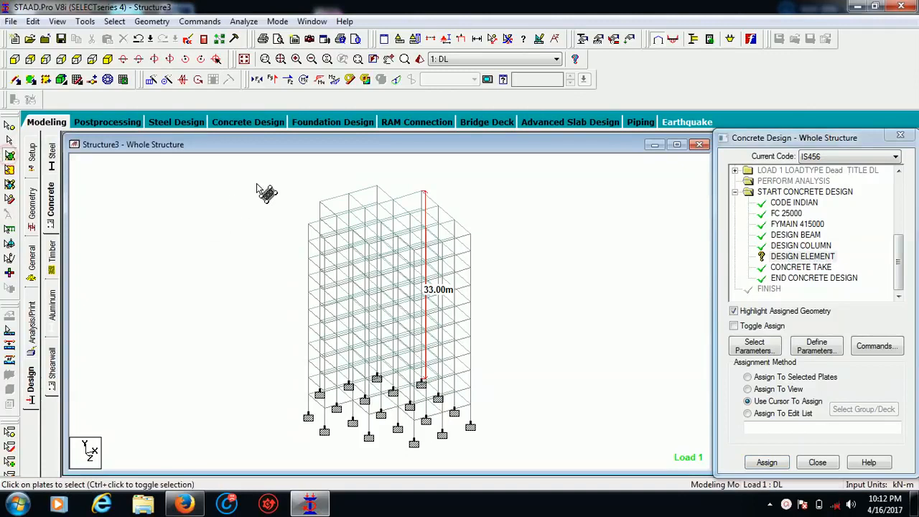
pyautogui.moveTo(257, 183); pyautogui.dragTo(590, 455)
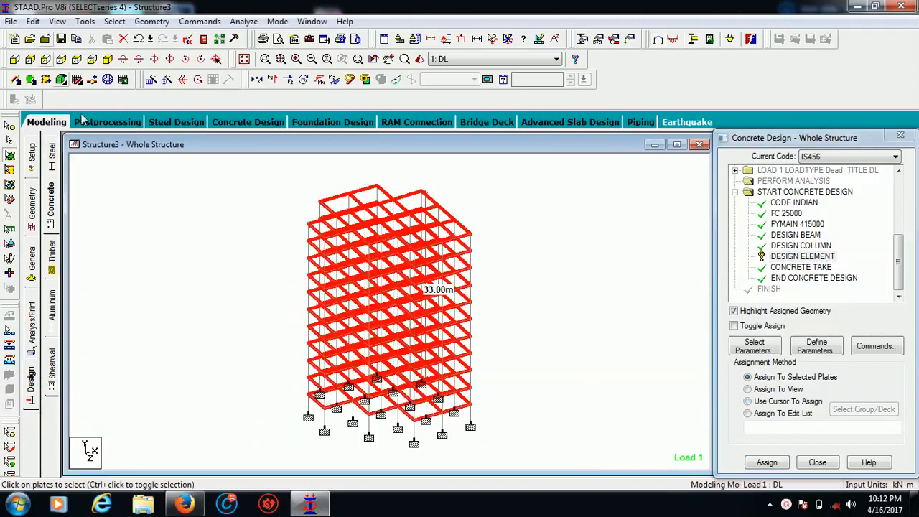
pyautogui.click(766, 462)
pyautogui.click(816, 338)
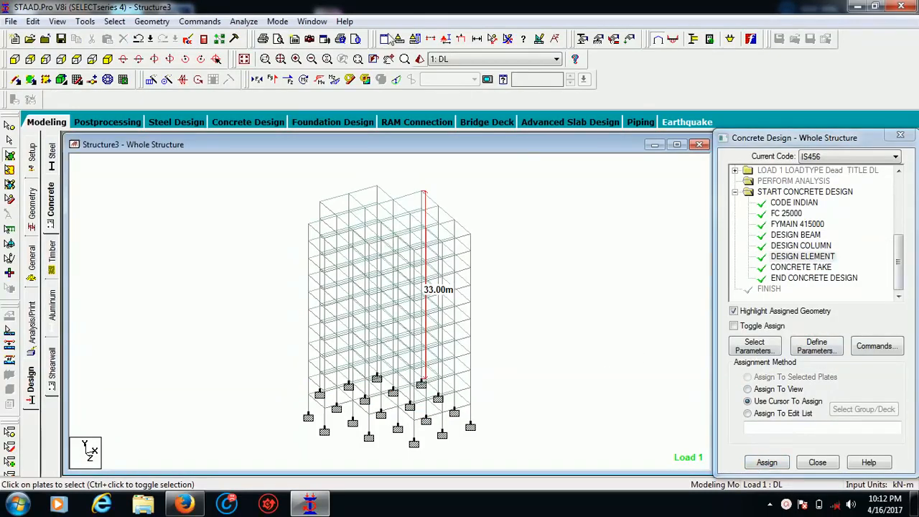
# Run the analysis and concrete design of the structure and open its output file.
pyautogui.click(242, 22)
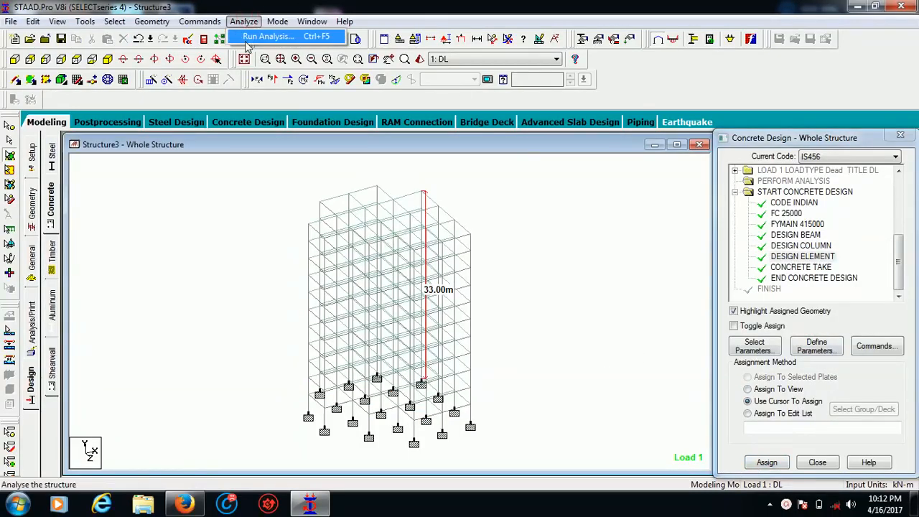
pyautogui.click(251, 36)
pyautogui.click(378, 284)
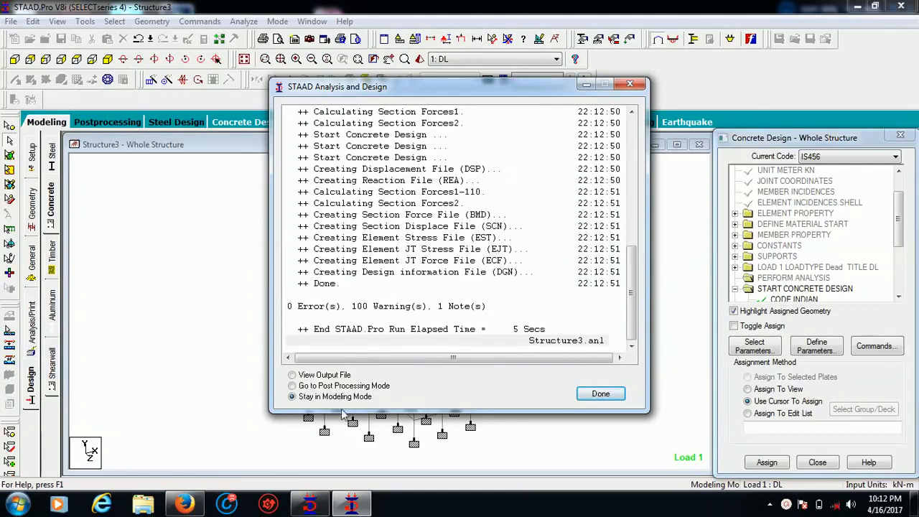
pyautogui.click(314, 378)
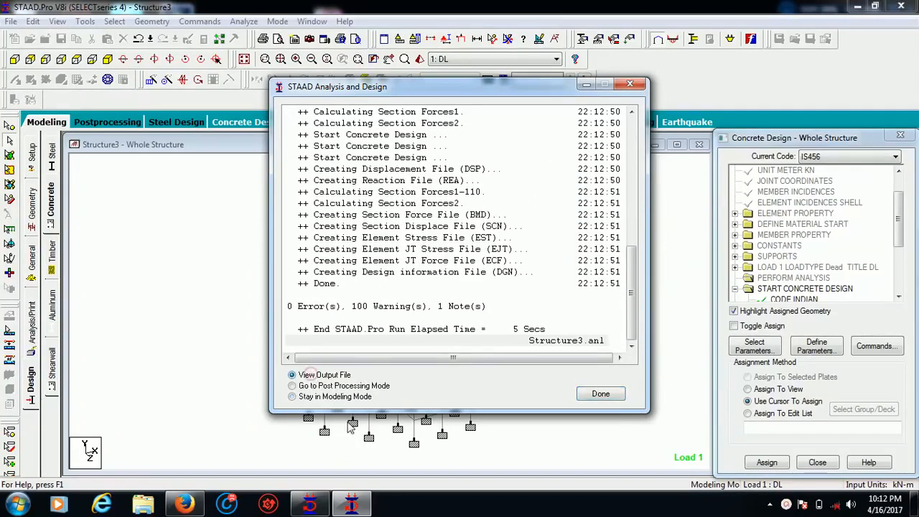
pyautogui.click(609, 399)
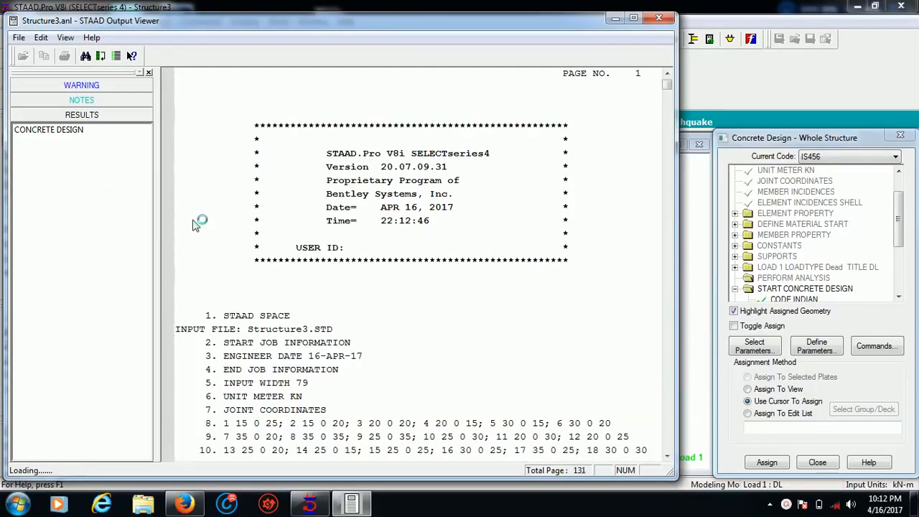
# Examine the concrete design results for the beams and columns, and the concrete and reinforcement take-off, in the maximized output file.
pyautogui.click(76, 136)
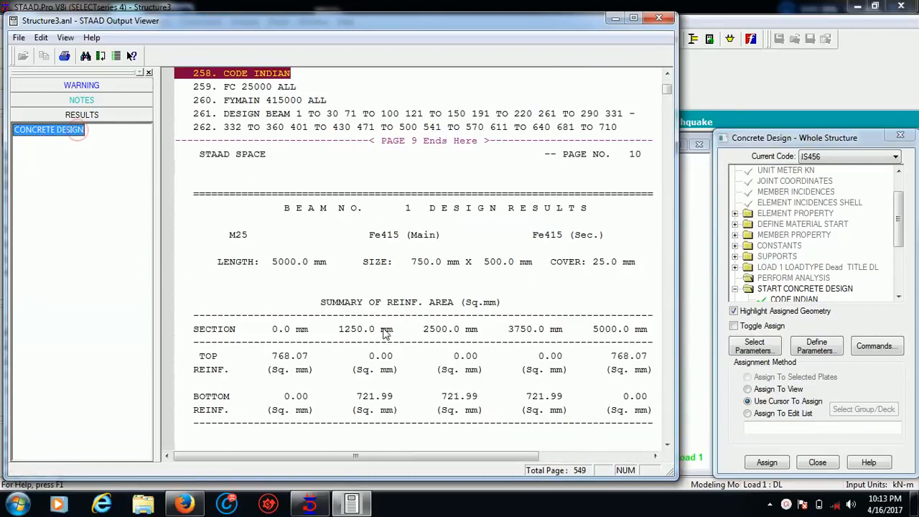
pyautogui.click(633, 17)
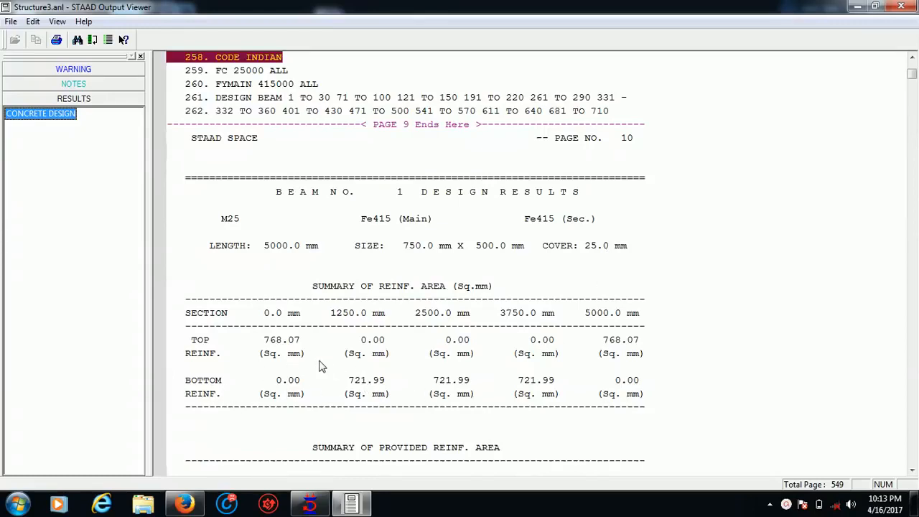
pyautogui.scroll(-5, 578, 264)
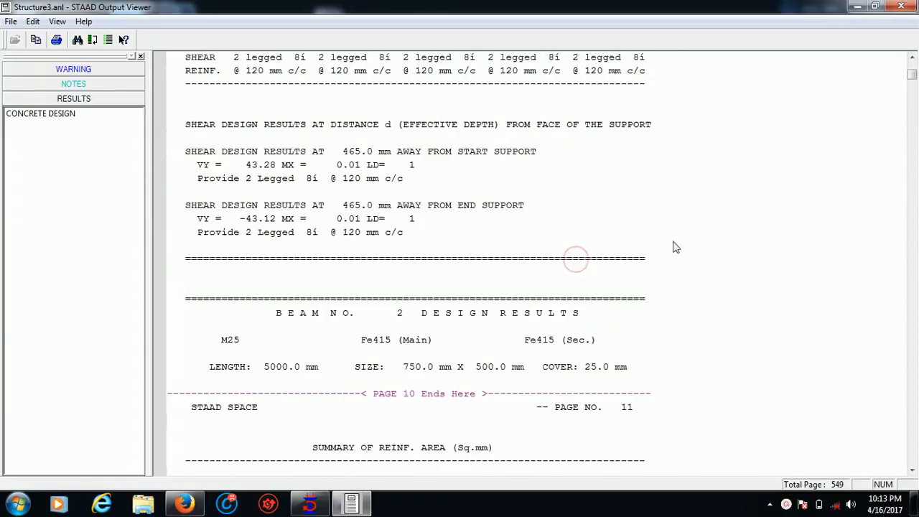
pyautogui.moveTo(911, 82); pyautogui.dragTo(912, 98)
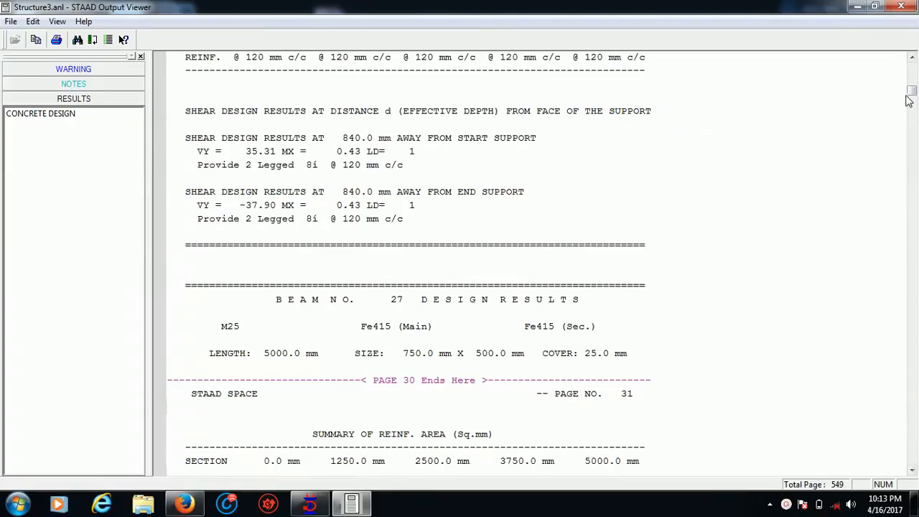
pyautogui.moveTo(910, 91); pyautogui.dragTo(897, 417)
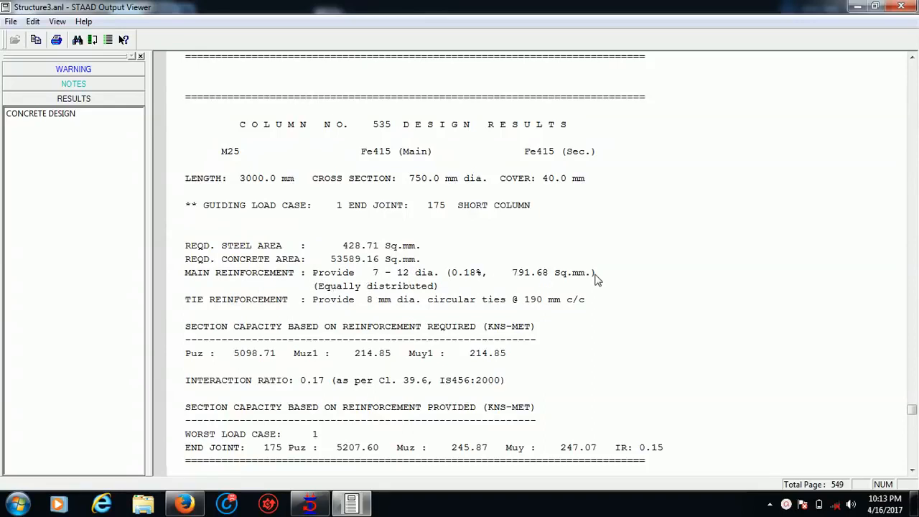
pyautogui.scroll(-5, 595, 278)
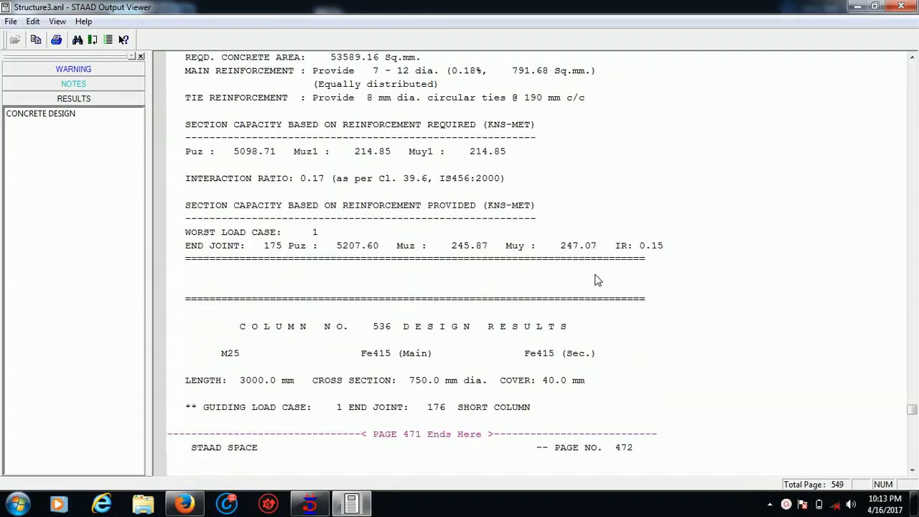
pyautogui.scroll(-7, 595, 280)
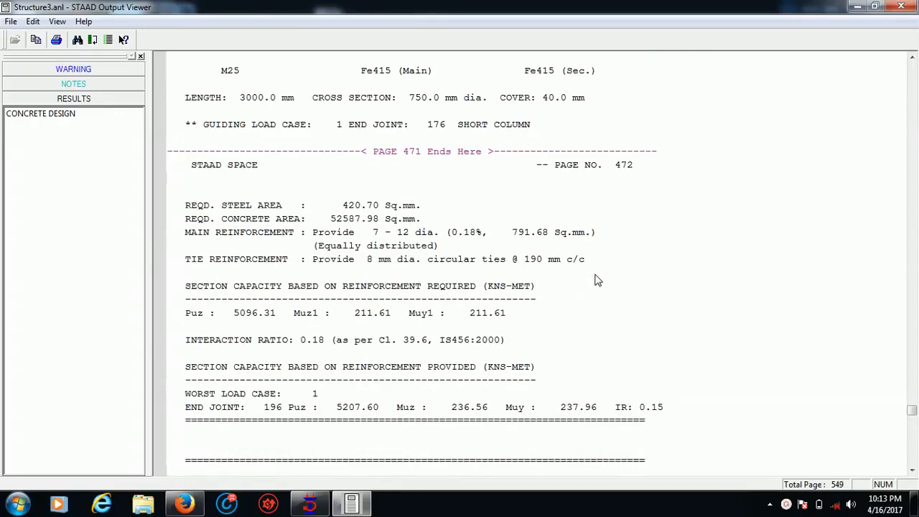
pyautogui.scroll(-20, 596, 280)
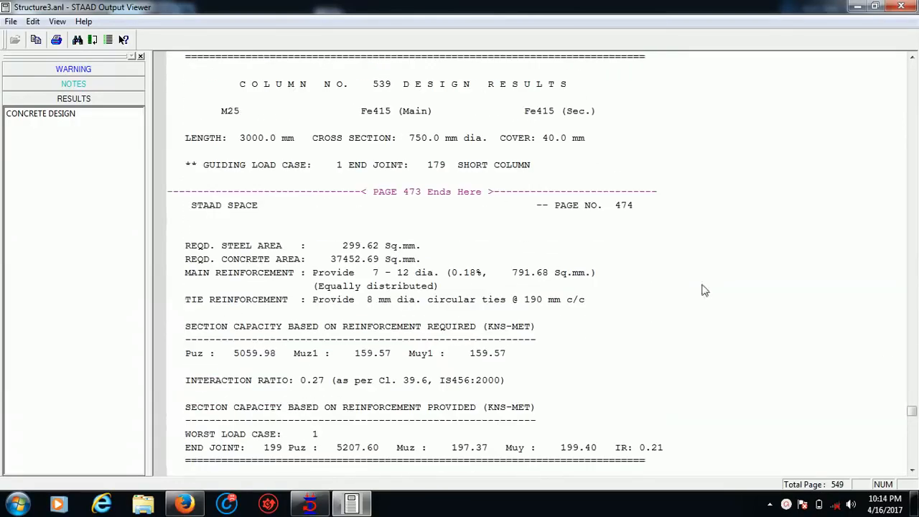
pyautogui.moveTo(912, 412); pyautogui.dragTo(913, 468)
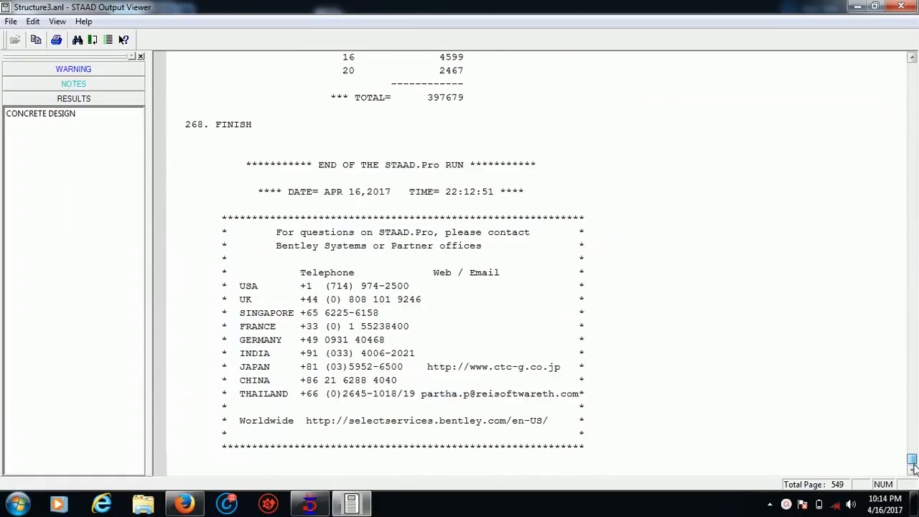
pyautogui.scroll(4, 572, 166)
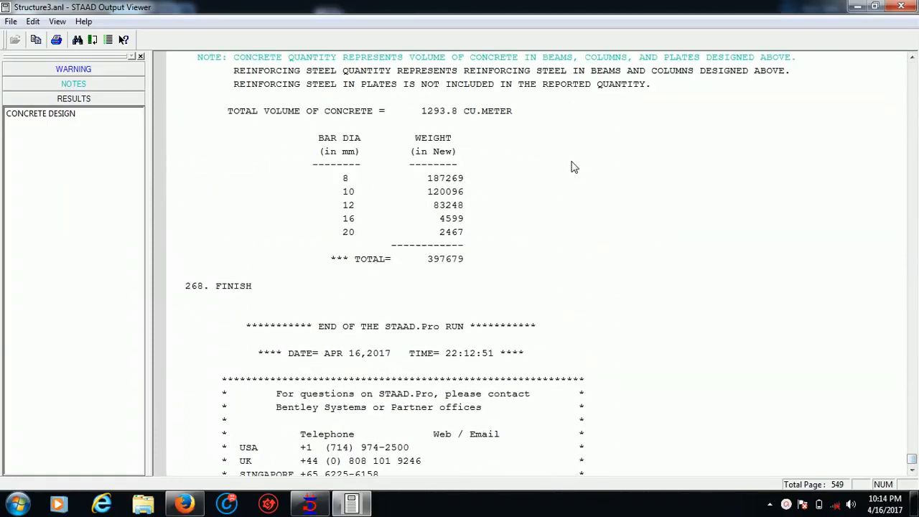